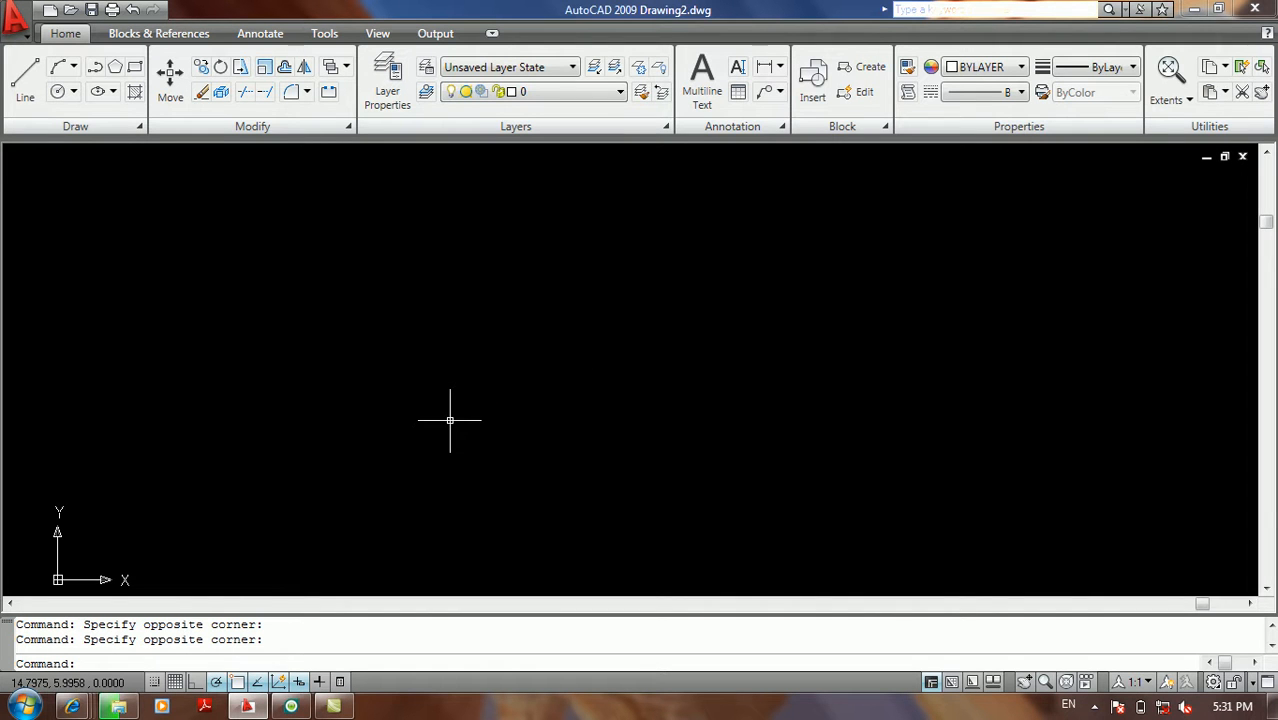
Draw a rectangle wider than it is tall in the empty drawing area.
{"action": "type", "text": "c"}
{"action": "key", "text": "Return"}
{"action": "left_click", "coordinate": [397, 313]}
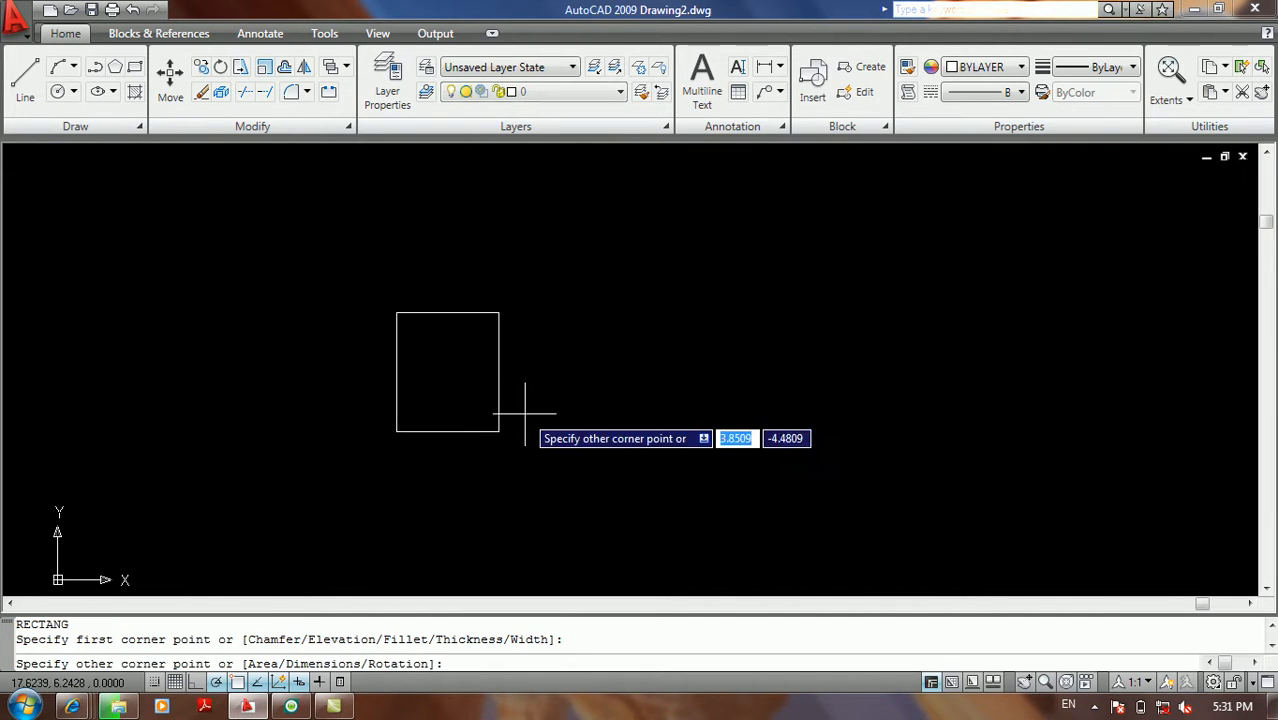
{"action": "left_click", "coordinate": [624, 449]}
Draw a horizontal line about 3 units long to the right of the rectangle, near its top edge level.
{"action": "type", "text": "l"}
{"action": "key", "text": "Return"}
{"action": "scroll", "coordinate": [743, 384], "scroll_direction": "up", "scroll_amount": 2}
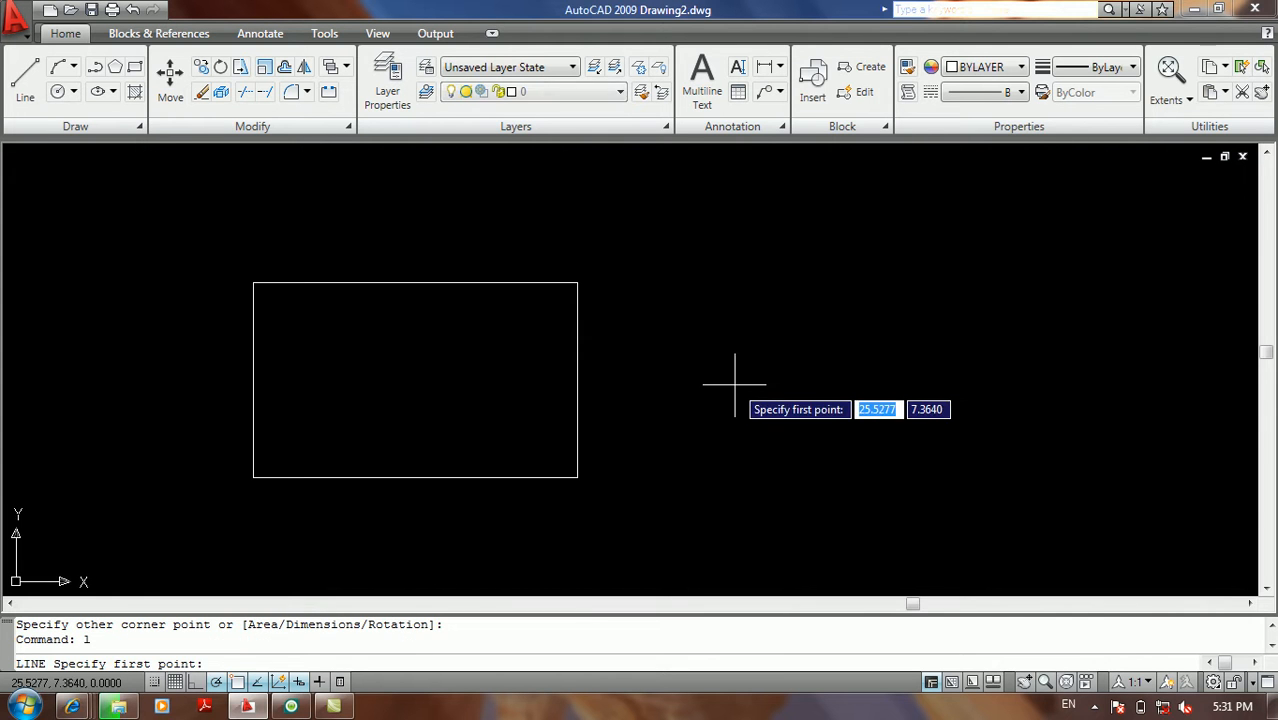
{"action": "left_click", "coordinate": [745, 290]}
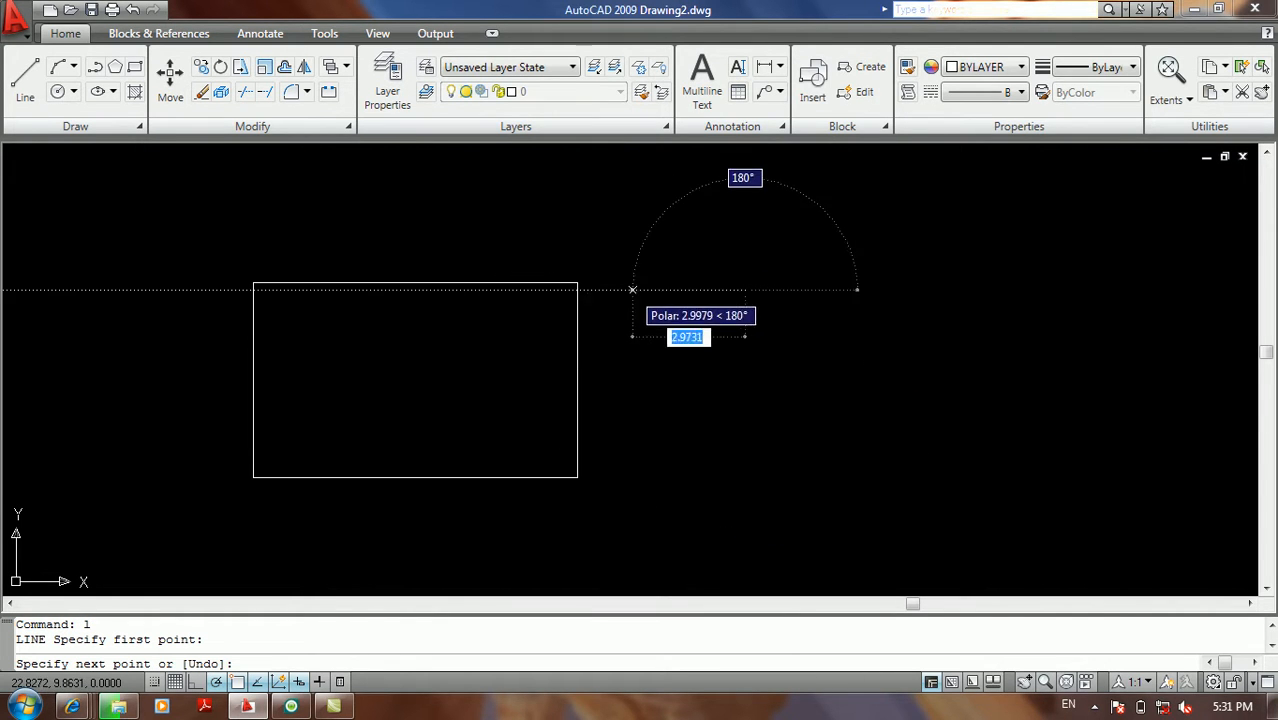
{"action": "left_click", "coordinate": [632, 290]}
{"action": "key", "text": "Return"}
Explode the rectangle into separate lines.
{"action": "middle_click_drag", "start_coordinate": [422, 326], "coordinate": [499, 394]}
{"action": "type", "text": "x"}
{"action": "key", "text": "Return"}
{"action": "left_click", "coordinate": [474, 411]}
{"action": "left_click", "coordinate": [268, 497]}
{"action": "middle_click_drag", "start_coordinate": [405, 440], "coordinate": [414, 416]}
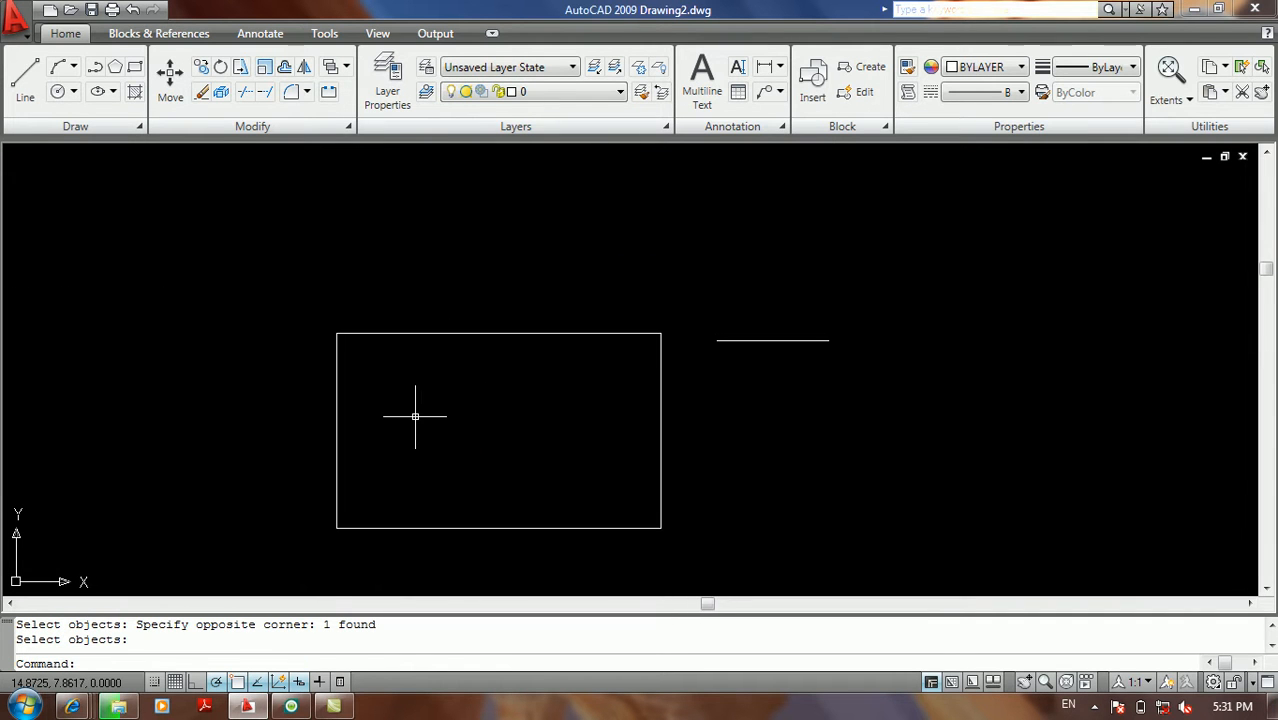
{"action": "key", "text": "Return"}
Offset the rectangle's left edge inward by 0.1.
{"action": "type", "text": "o"}
{"action": "key", "text": "Return"}
{"action": "type", "text": "0.1"}
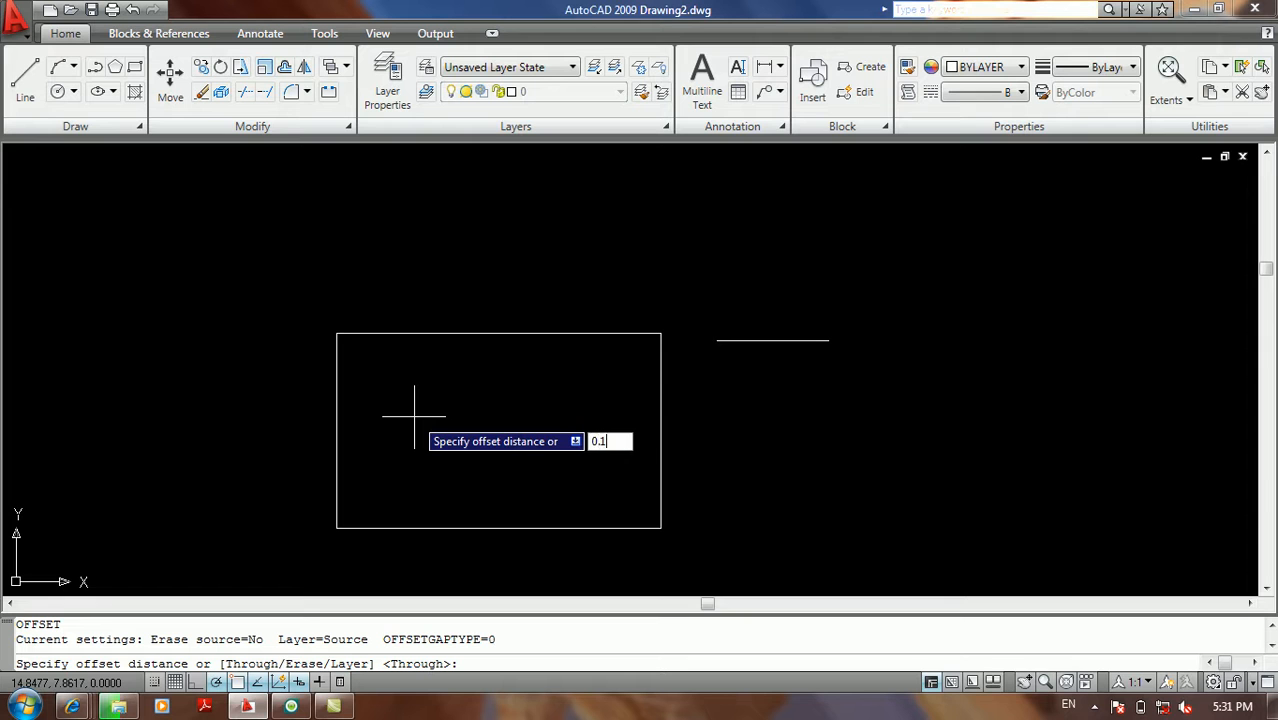
{"action": "key", "text": "Return"}
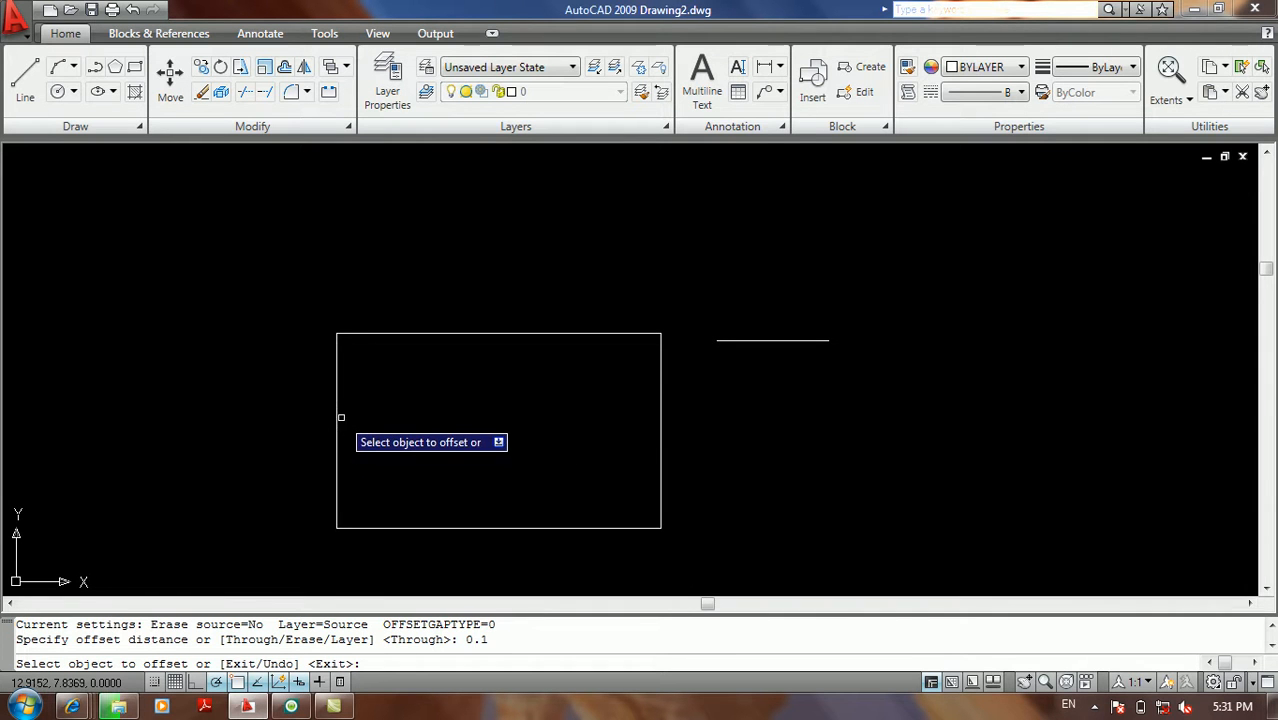
{"action": "left_click", "coordinate": [338, 419]}
{"action": "left_click", "coordinate": [422, 417]}
{"action": "key", "text": "Return"}
Examine the offset line at the rectangle's upper-left corner.
{"action": "scroll", "coordinate": [329, 305], "scroll_direction": "up", "scroll_amount": 6}
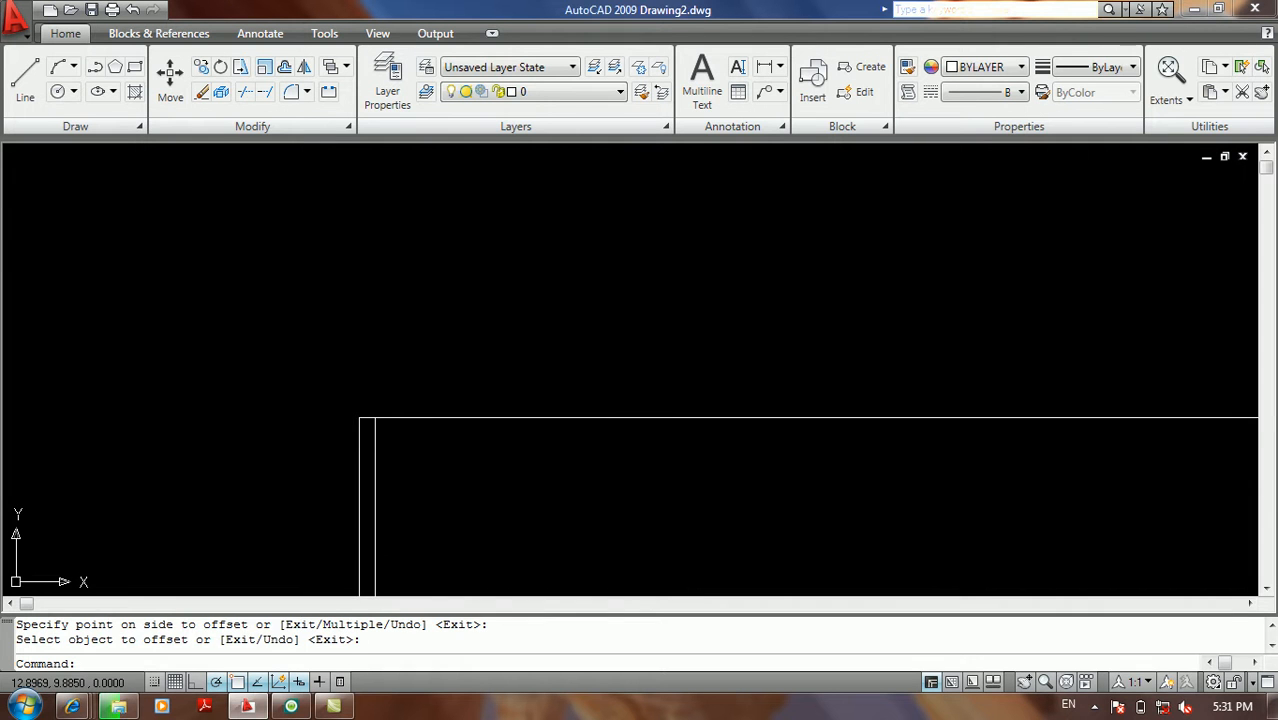
{"action": "left_click", "coordinate": [375, 424]}
{"action": "scroll", "coordinate": [376, 403], "scroll_direction": "up", "scroll_amount": 3}
{"action": "scroll", "coordinate": [373, 430], "scroll_direction": "down", "scroll_amount": 8}
{"action": "middle_click_drag", "start_coordinate": [391, 428], "coordinate": [394, 222]}
{"action": "key", "text": "Escape"}
Draw a vertical line from the rectangle's bottom edge, left of its centre, ending short of the top edge.
{"action": "middle_click_drag", "start_coordinate": [365, 391], "coordinate": [381, 368]}
{"action": "type", "text": "l"}
{"action": "key", "text": "Return"}
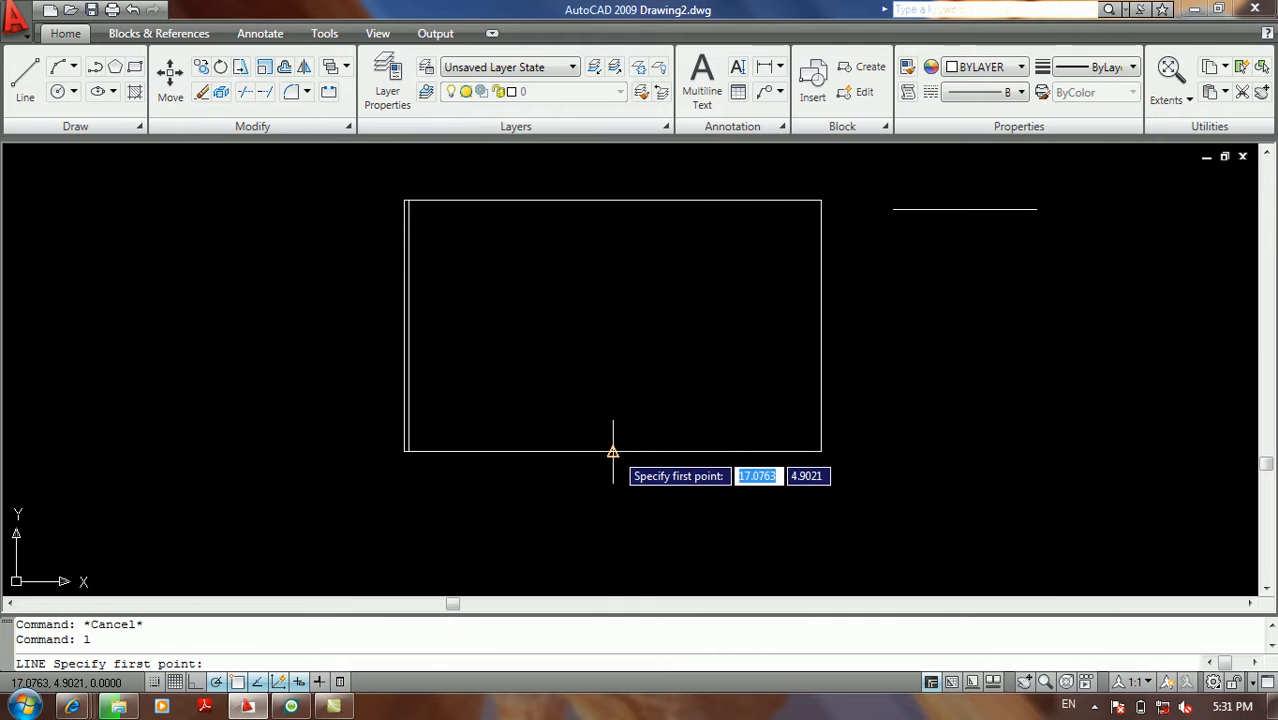
{"action": "left_click", "coordinate": [543, 451]}
{"action": "left_click", "coordinate": [543, 271]}
{"action": "key", "text": "Return"}
Stretch the upper endpoint of the inner vertical line to the rectangle's top edge, and undo that change.
{"action": "middle_click_drag", "start_coordinate": [580, 292], "coordinate": [509, 350]}
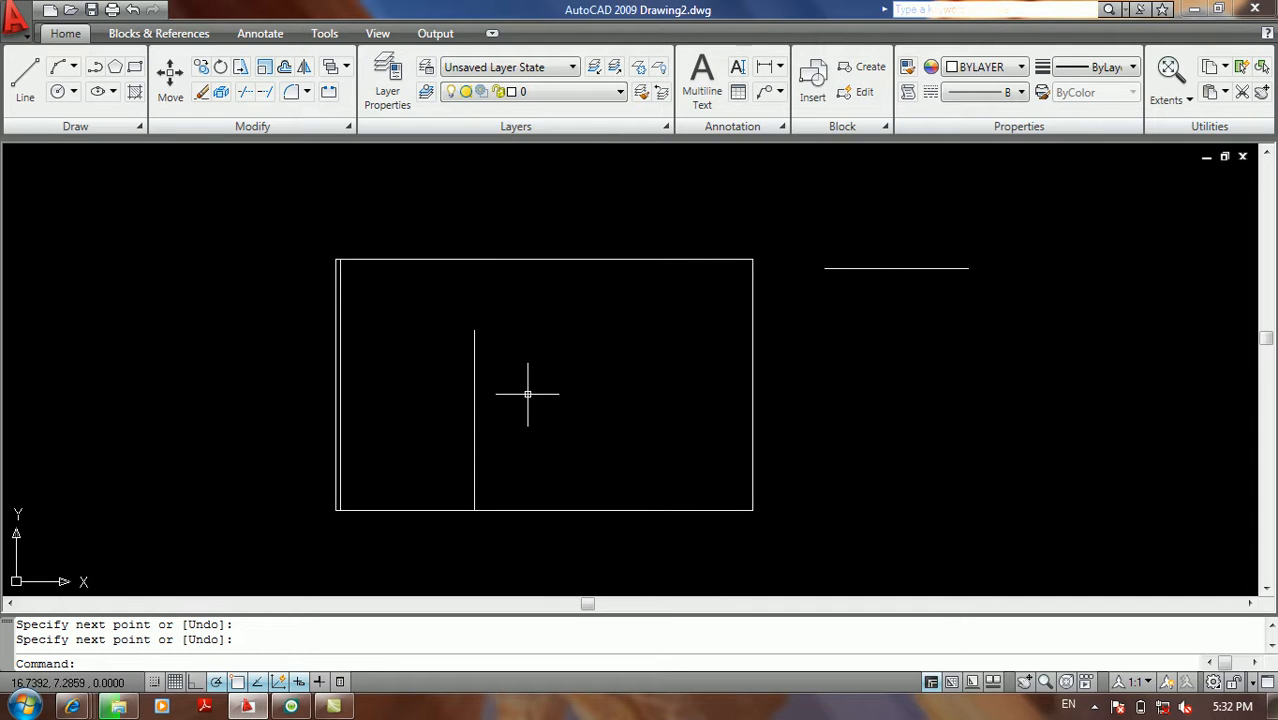
{"action": "middle_click_drag", "start_coordinate": [527, 301], "coordinate": [502, 340]}
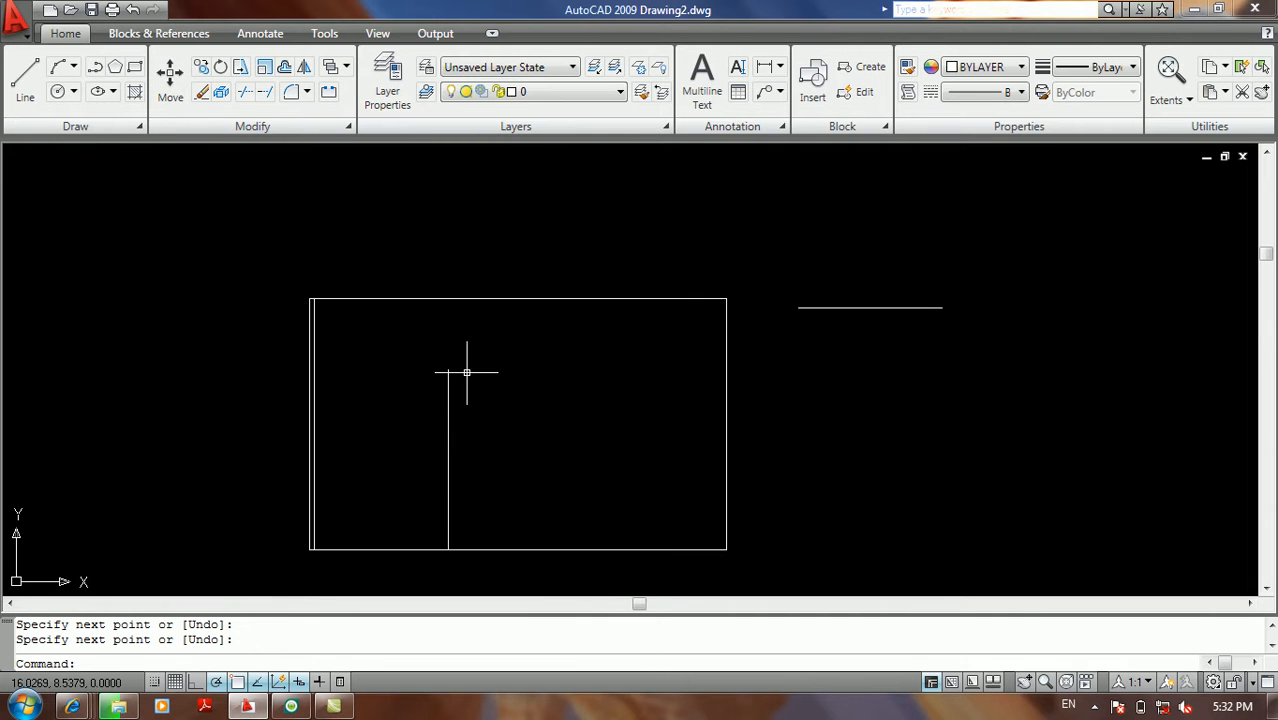
{"action": "scroll", "coordinate": [467, 371], "scroll_direction": "up", "scroll_amount": 1}
{"action": "left_click", "coordinate": [467, 366]}
{"action": "left_click", "coordinate": [398, 394]}
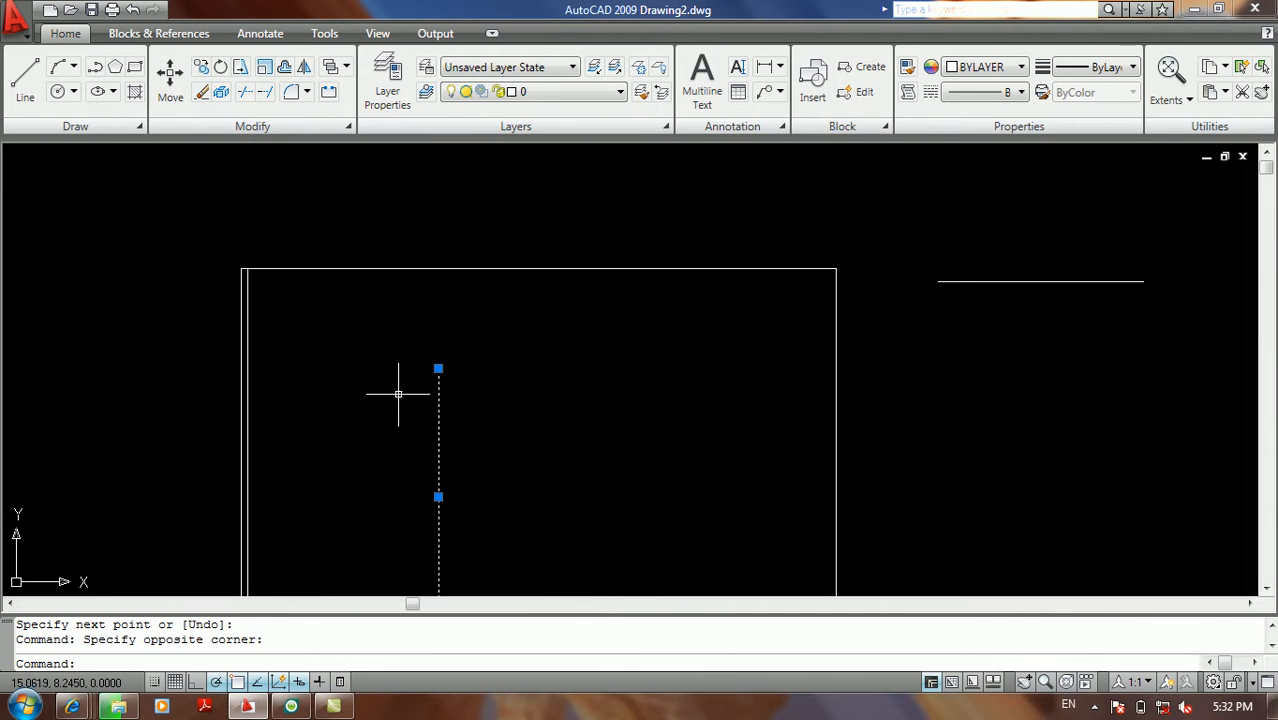
{"action": "left_click", "coordinate": [438, 368]}
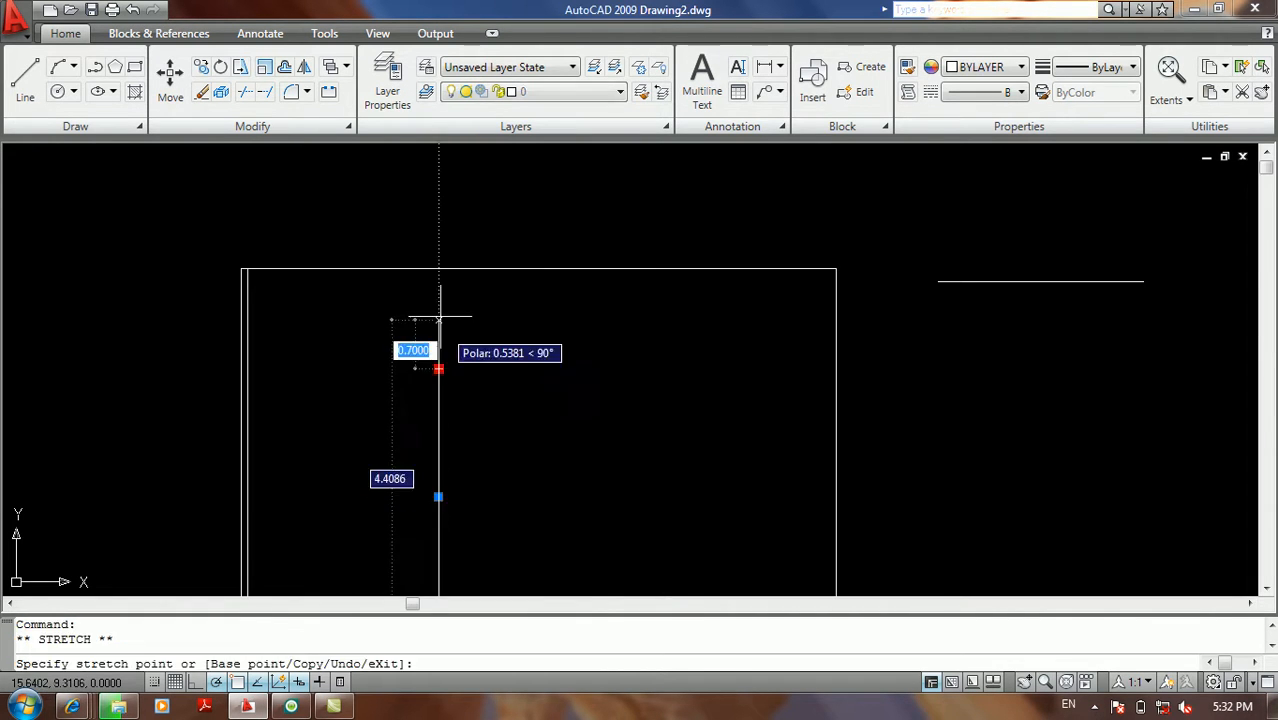
{"action": "left_click", "coordinate": [438, 268]}
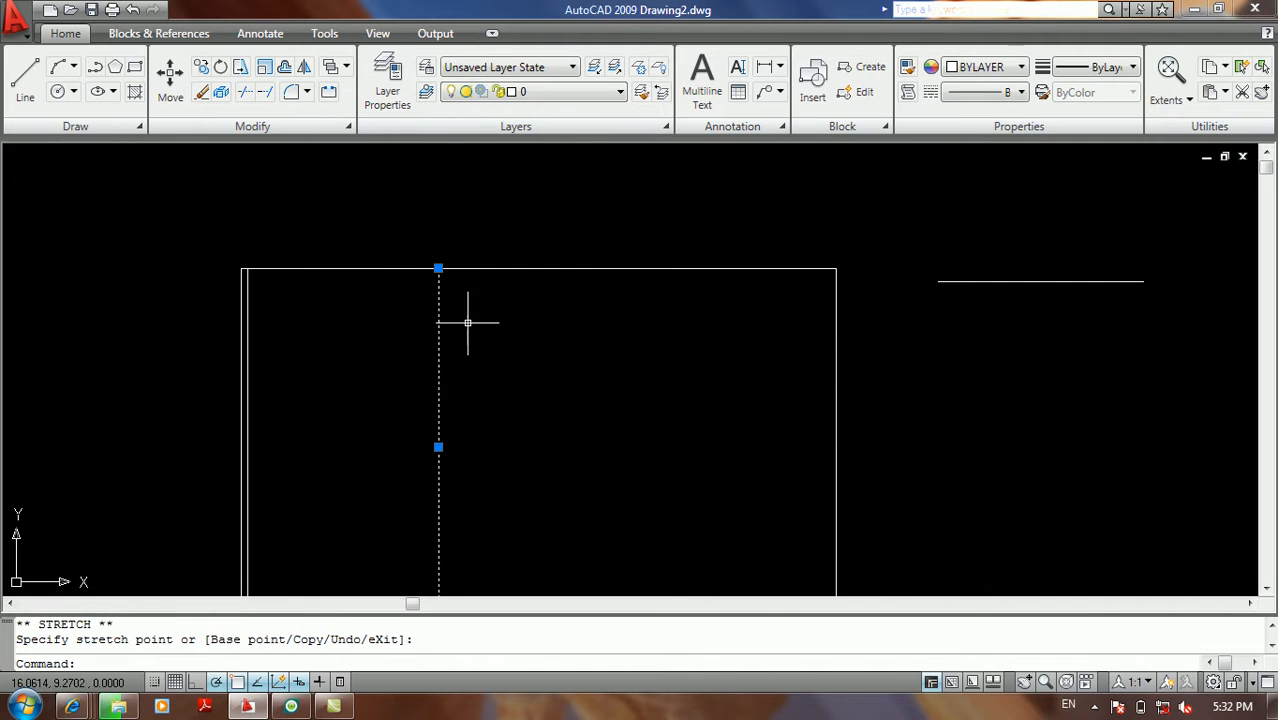
{"action": "key", "text": "Escape"}
{"action": "key", "text": "ctrl+z"}
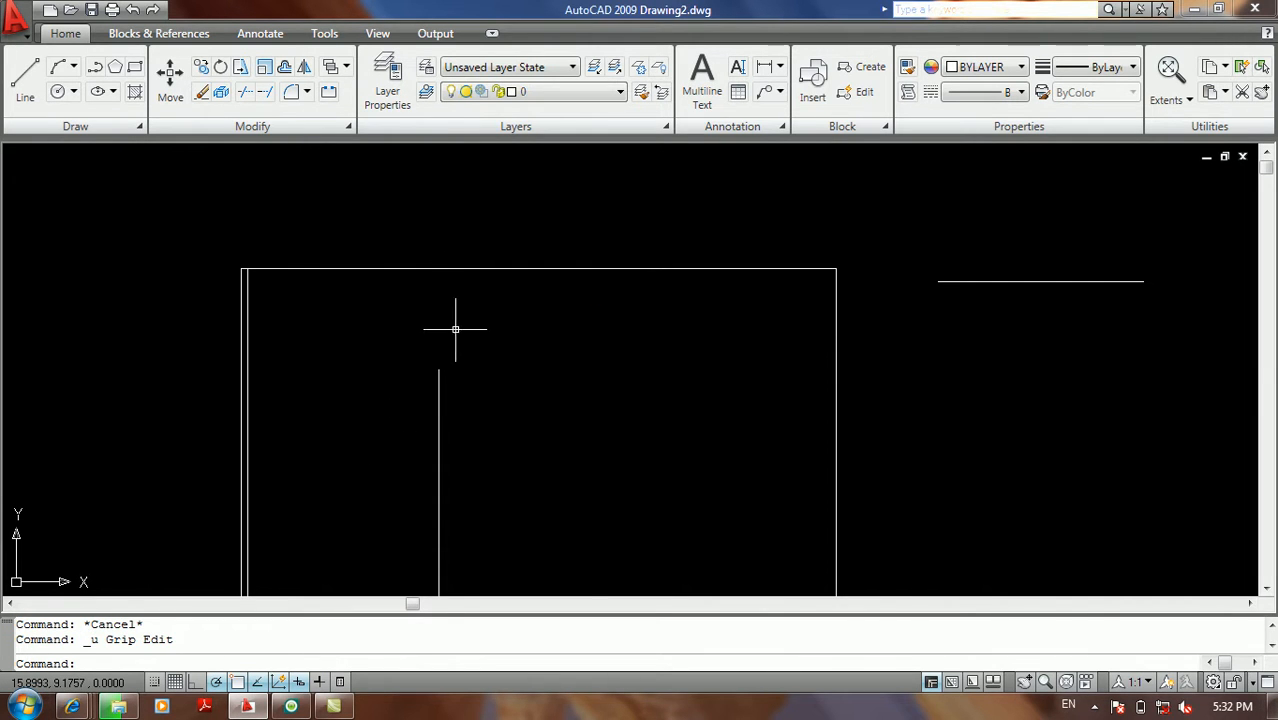
{"action": "scroll", "coordinate": [462, 251], "scroll_direction": "down", "scroll_amount": 2}
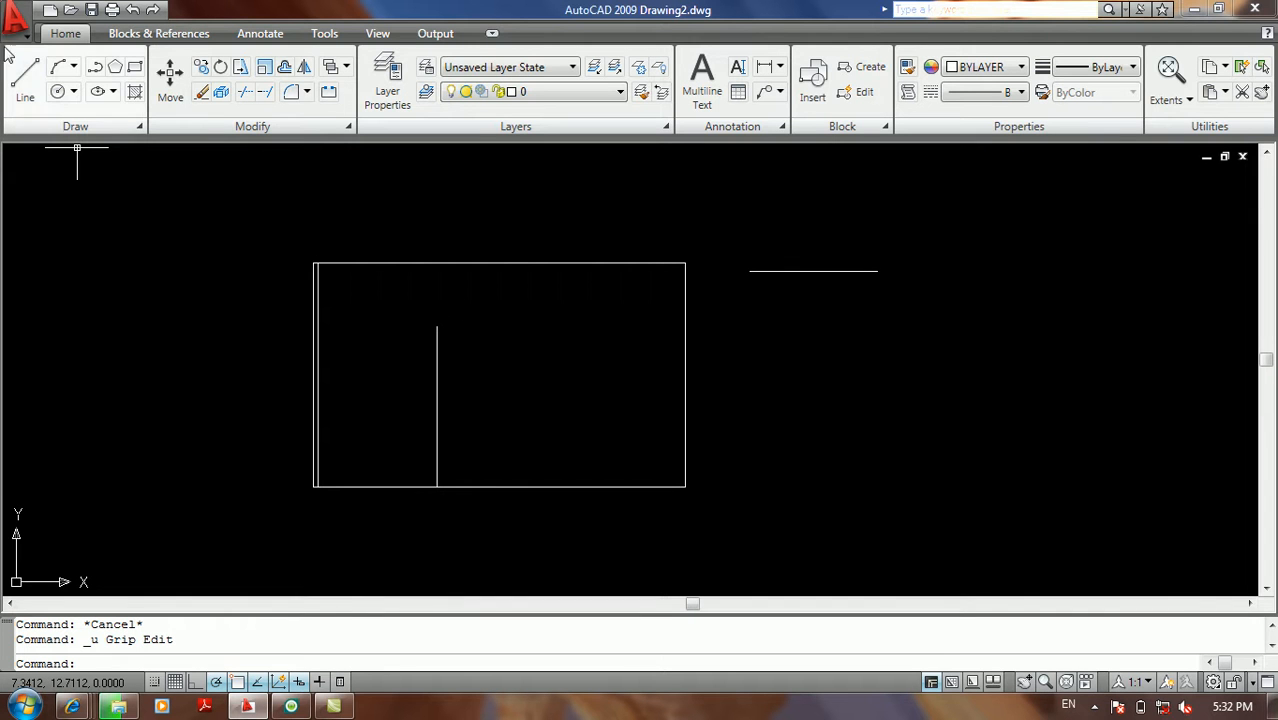
{"action": "left_click", "coordinate": [15, 15]}
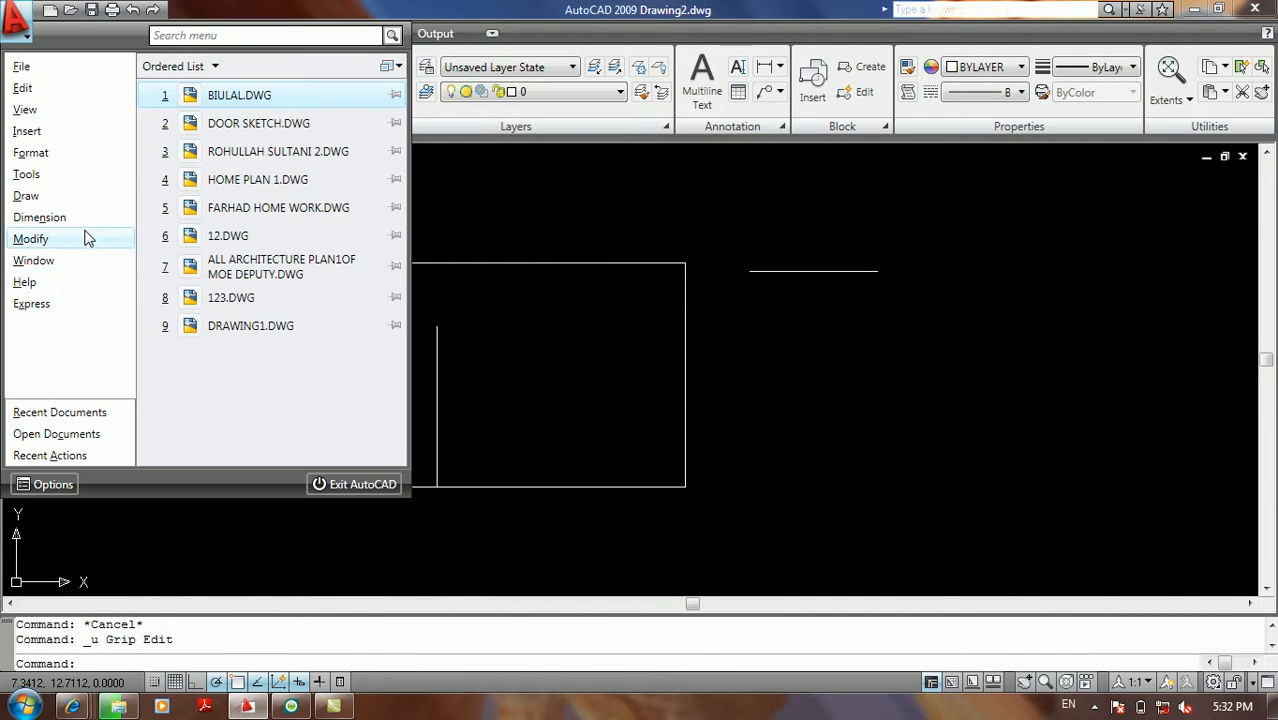
{"action": "mouse_move", "coordinate": [86, 238]}
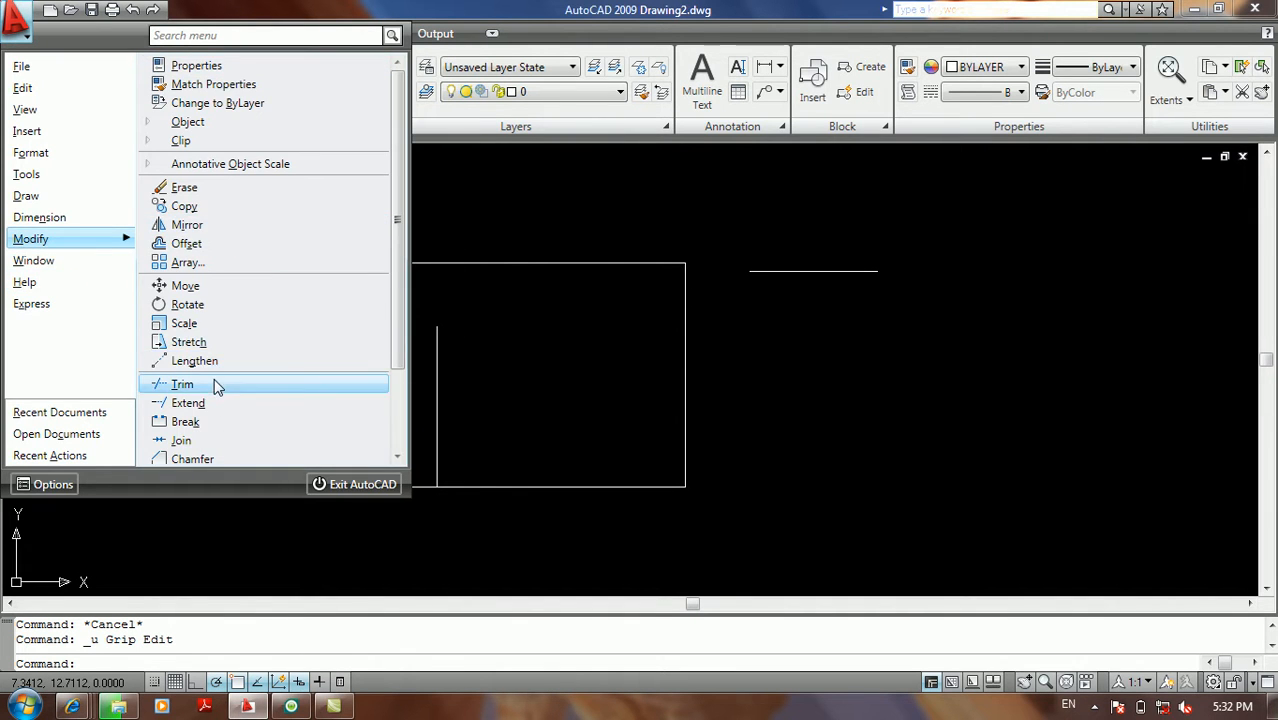
{"action": "left_click", "coordinate": [562, 362]}
{"action": "left_click", "coordinate": [542, 378]}
{"action": "left_click", "coordinate": [545, 350]}
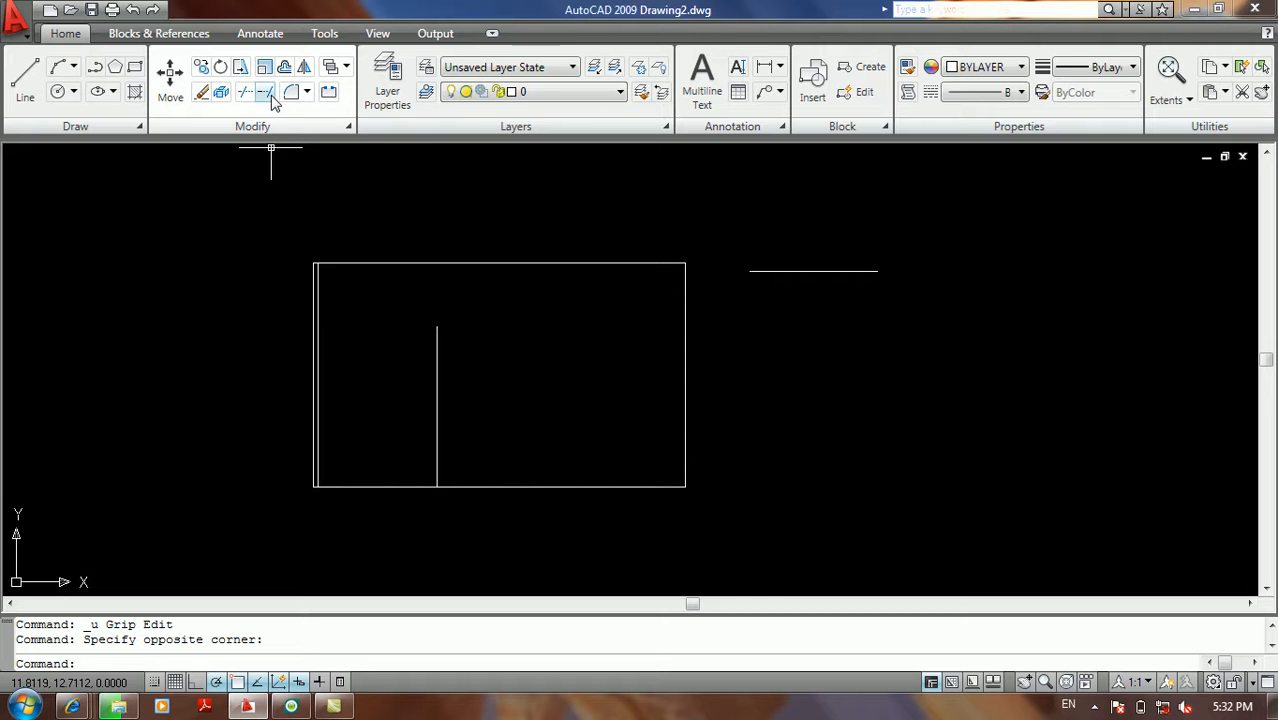
{"action": "left_click", "coordinate": [214, 249]}
{"action": "left_click", "coordinate": [142, 311]}
Extend the inner vertical line to the rectangle's top edge, using that edge as the boundary.
{"action": "type", "text": "ex"}
{"action": "key", "text": "Return"}
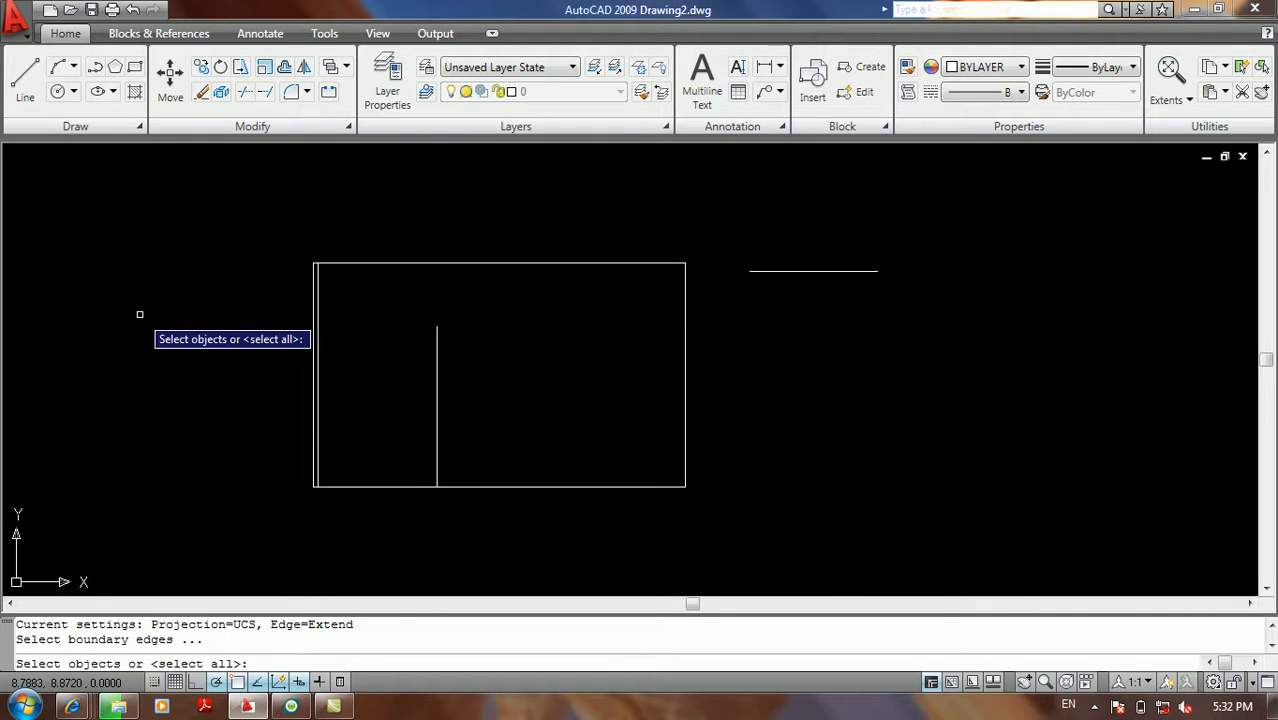
{"action": "left_click", "coordinate": [404, 265]}
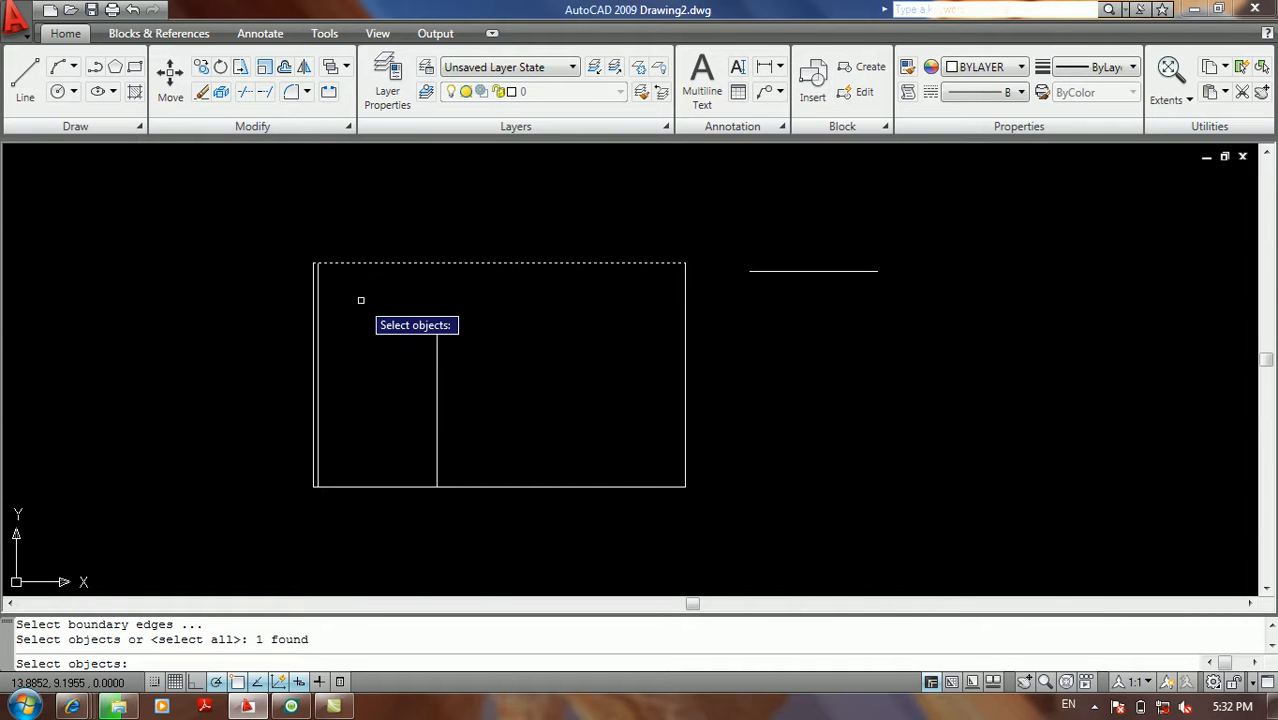
{"action": "key", "text": "Return"}
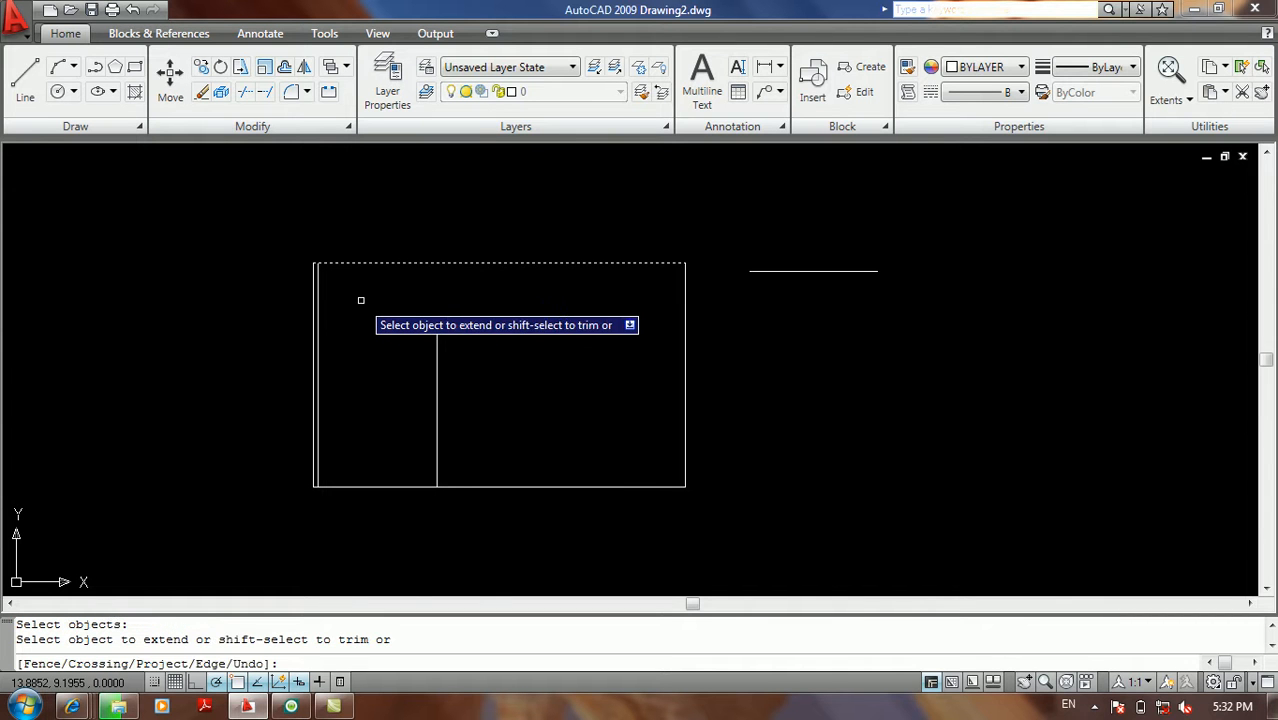
{"action": "left_click", "coordinate": [435, 356]}
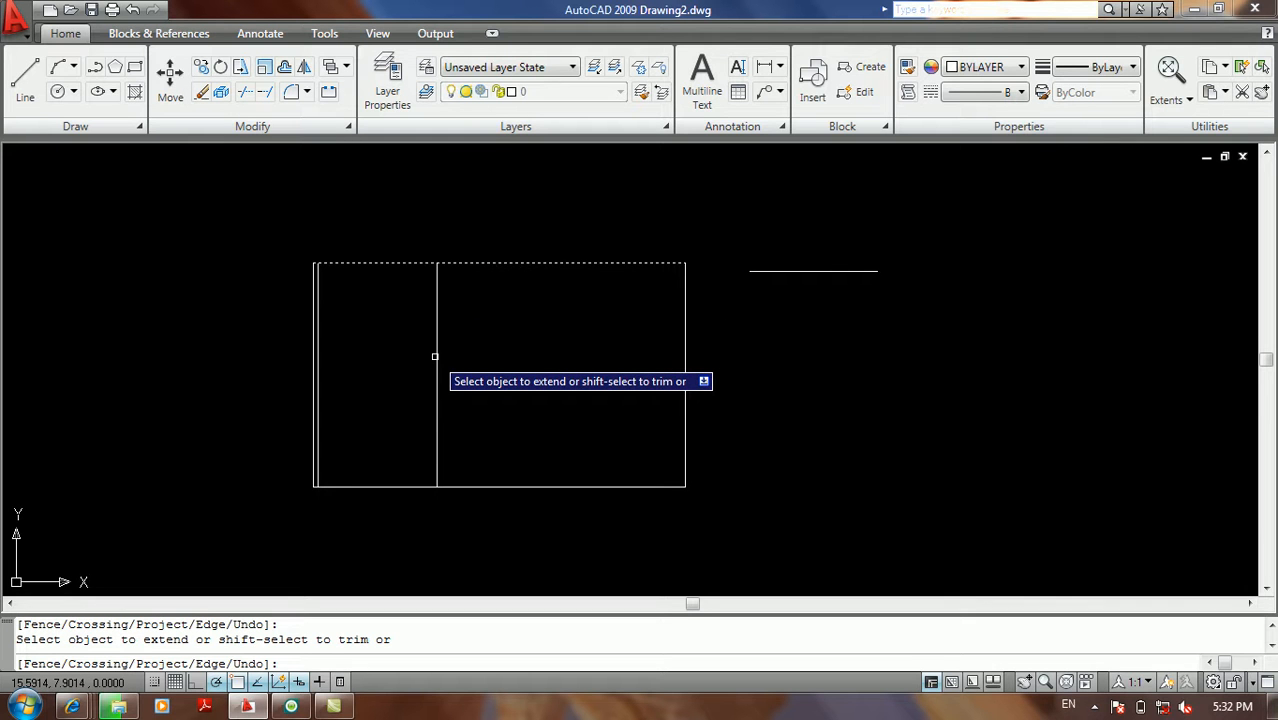
{"action": "left_click", "coordinate": [801, 272]}
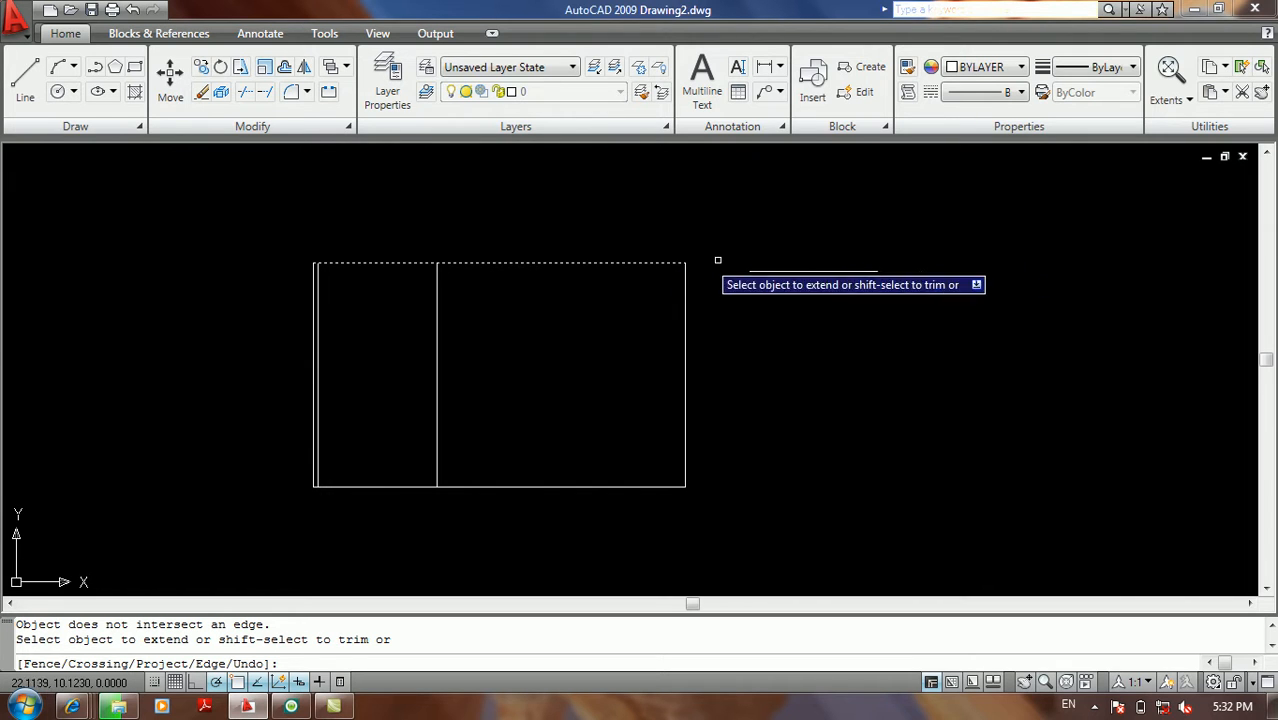
{"action": "key", "text": "Return"}
Extend the separate horizontal line leftward to meet the rectangle's right edge.
{"action": "scroll", "coordinate": [703, 259], "scroll_direction": "up", "scroll_amount": 3}
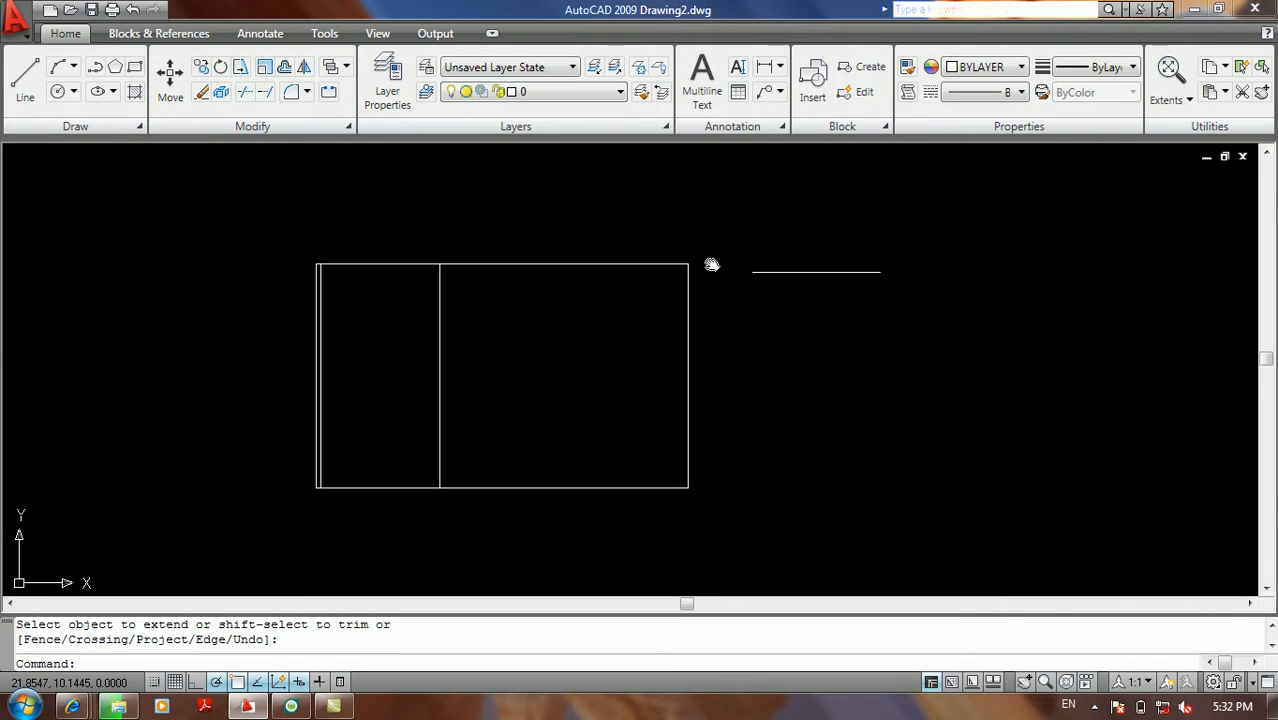
{"action": "type", "text": "ex"}
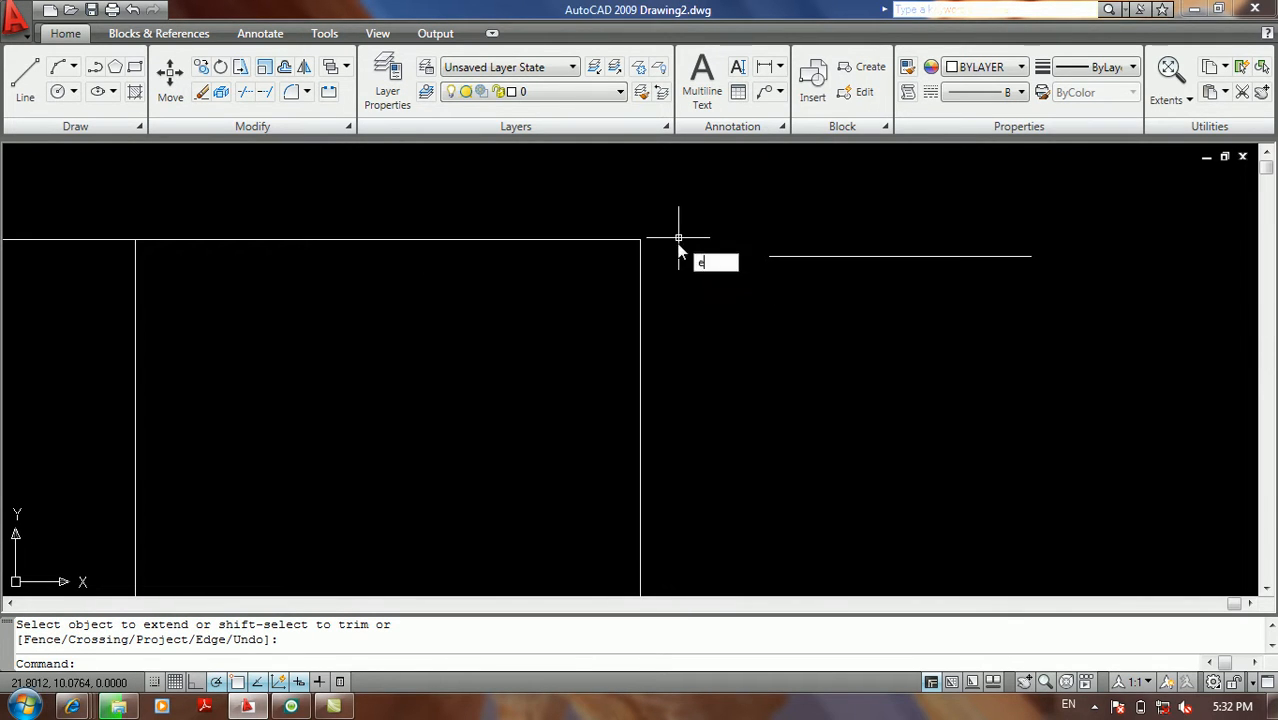
{"action": "key", "text": "Return"}
{"action": "left_click", "coordinate": [640, 272]}
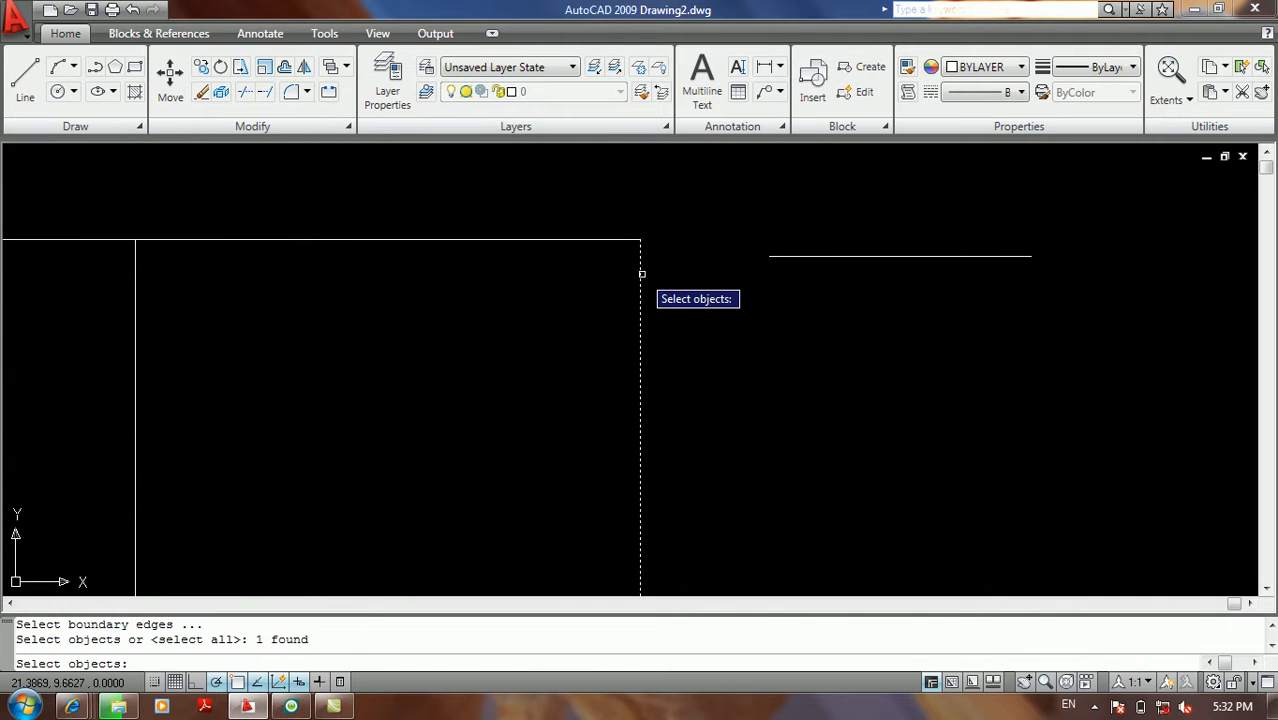
{"action": "key", "text": "Return"}
{"action": "left_click", "coordinate": [785, 256]}
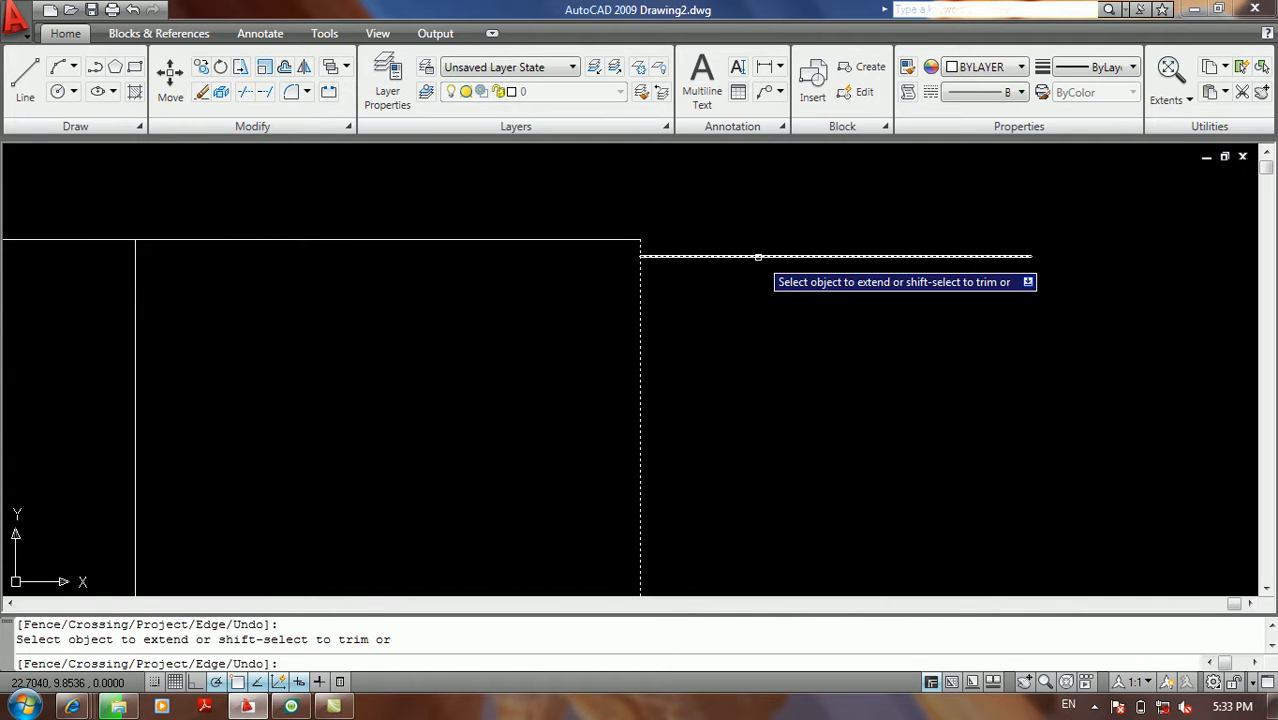
{"action": "key", "text": "Return"}
Draw three more horizontal lines below the first one, to the right of the rectangle and clear of its right edge.
{"action": "scroll", "coordinate": [756, 257], "scroll_direction": "down", "scroll_amount": 3}
{"action": "mouse_move", "coordinate": [705, 263]}
{"action": "middle_mouse_down"}
{"action": "mouse_move", "coordinate": [765, 271]}
{"action": "mouse_move", "coordinate": [483, 174]}
{"action": "middle_mouse_up"}
{"action": "key", "text": "l"}
{"action": "key", "text": "Return"}
{"action": "left_click", "coordinate": [649, 209]}
{"action": "left_click", "coordinate": [558, 209]}
{"action": "key", "text": "Return"}
{"action": "key", "text": "Return"}
{"action": "left_click", "coordinate": [627, 244]}
{"action": "left_click", "coordinate": [551, 244]}
{"action": "key", "text": "Return"}
{"action": "key", "text": "Return"}
{"action": "left_click", "coordinate": [665, 297]}
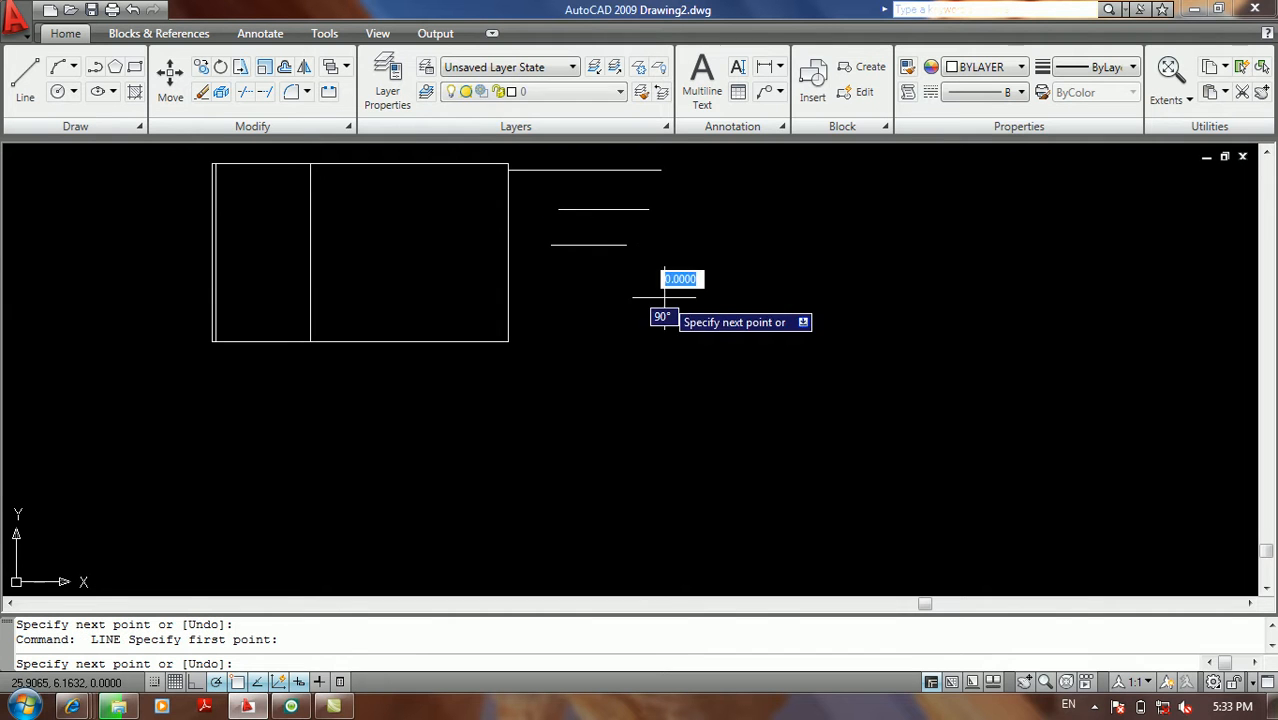
{"action": "left_click", "coordinate": [558, 297]}
{"action": "key", "text": "Return"}
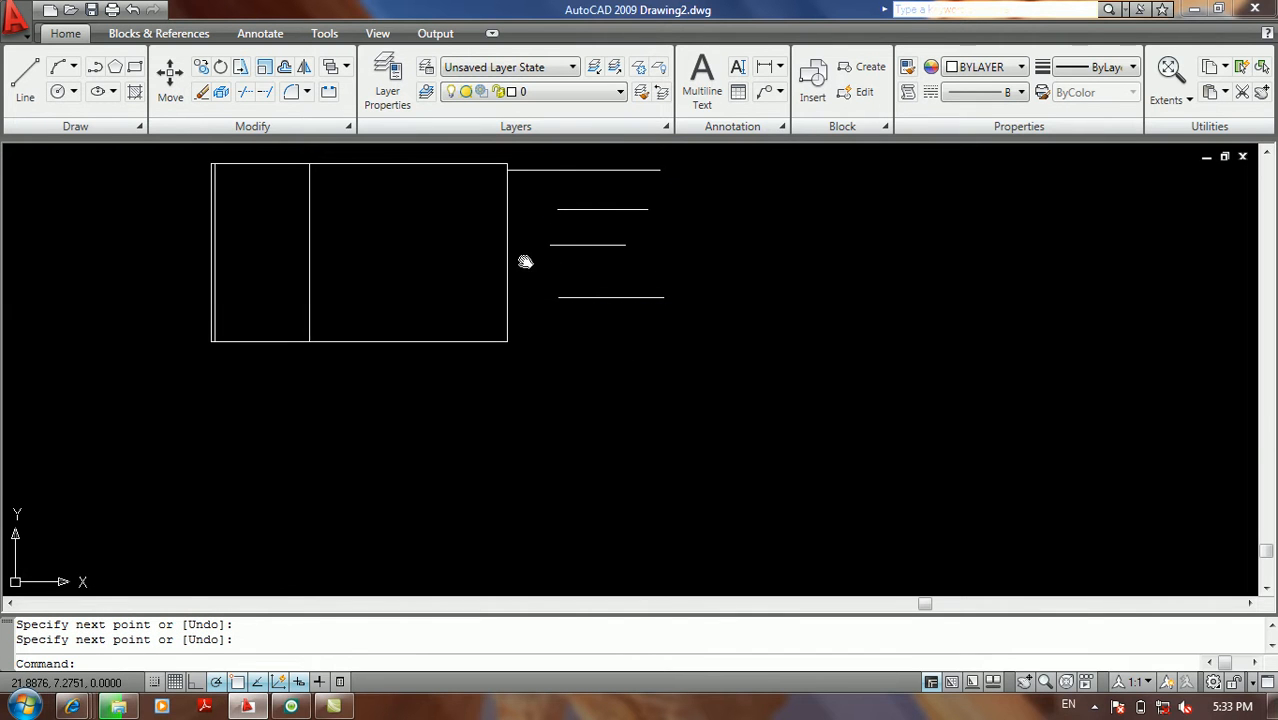
Extend the three new horizontal lines together to the rectangle's right edge, using a crossing selection.
{"action": "middle_click_drag", "start_coordinate": [554, 243], "coordinate": [578, 323]}
{"action": "type", "text": "e"}
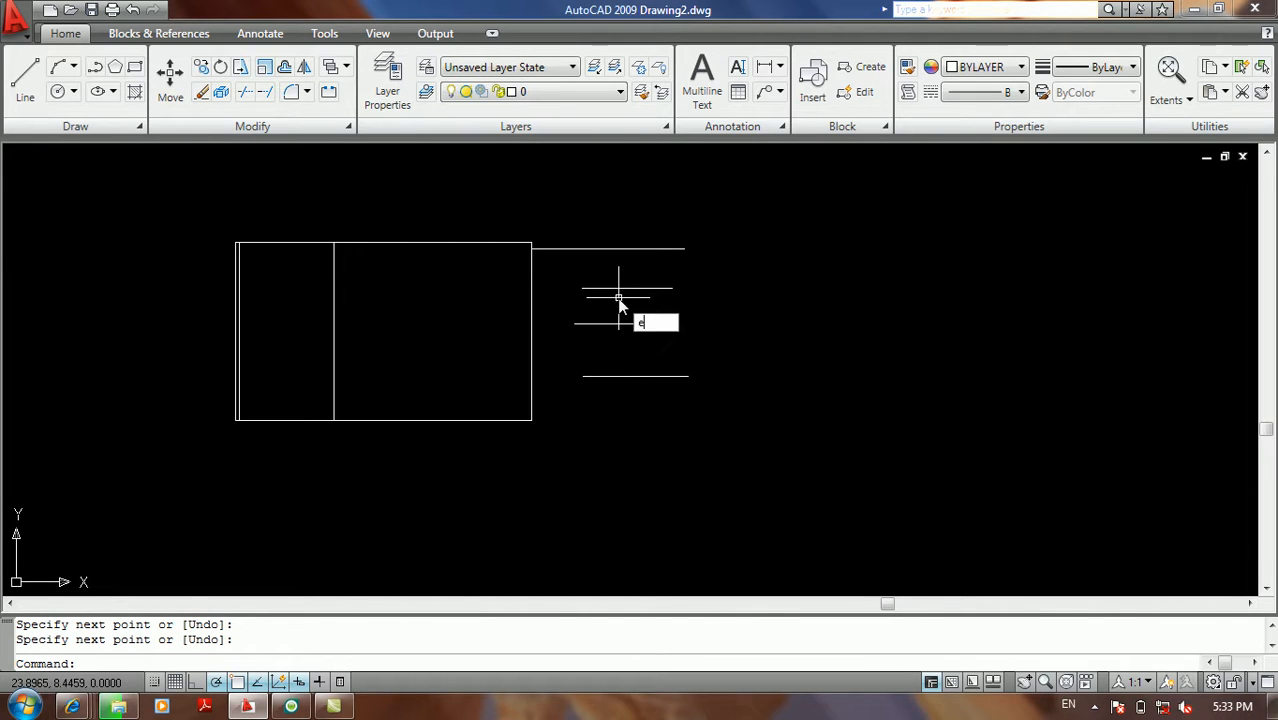
{"action": "type", "text": "x"}
{"action": "key", "text": "Return"}
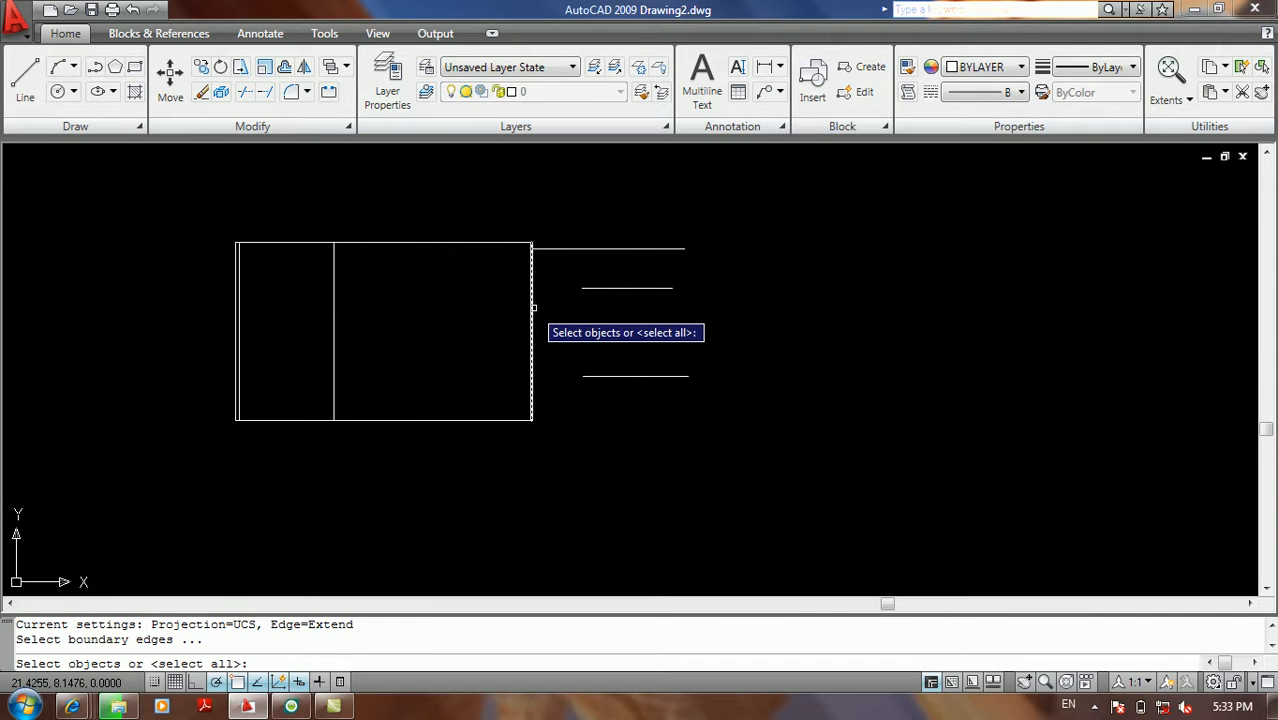
{"action": "left_click", "coordinate": [533, 308]}
{"action": "key", "text": "Return"}
{"action": "left_click", "coordinate": [604, 266]}
{"action": "left_click", "coordinate": [563, 381]}
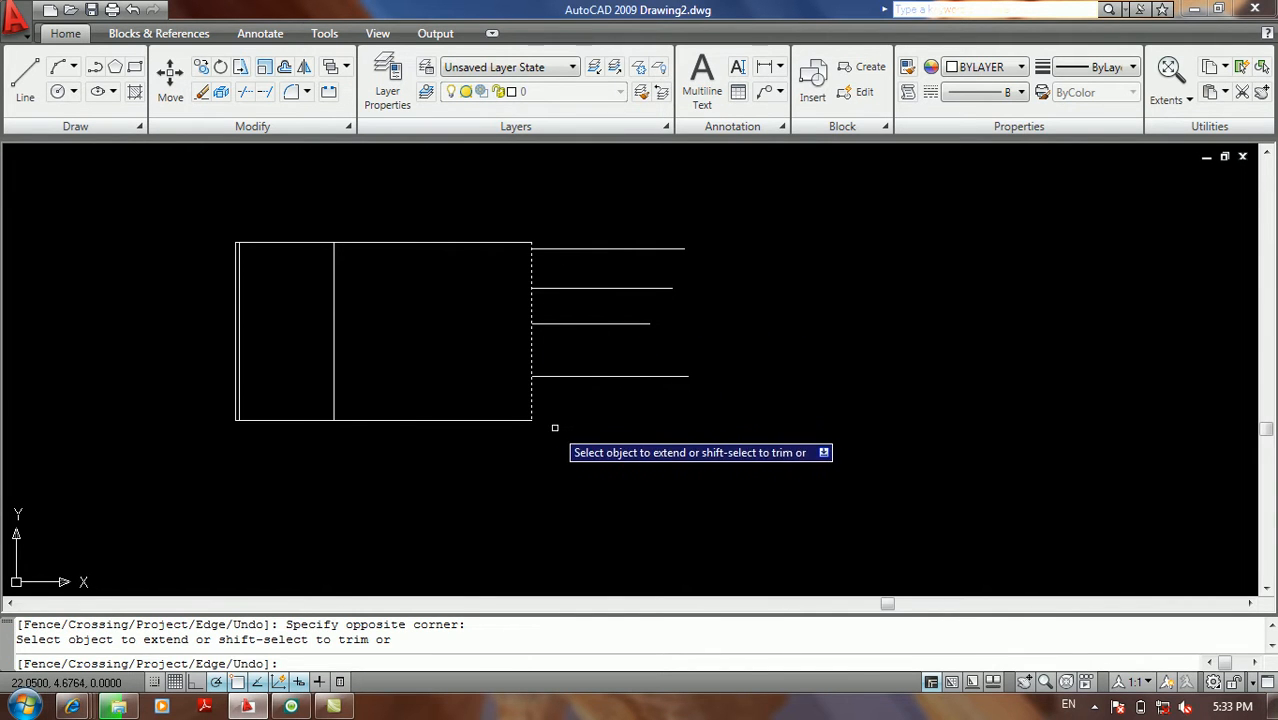
{"action": "key", "text": "Return"}
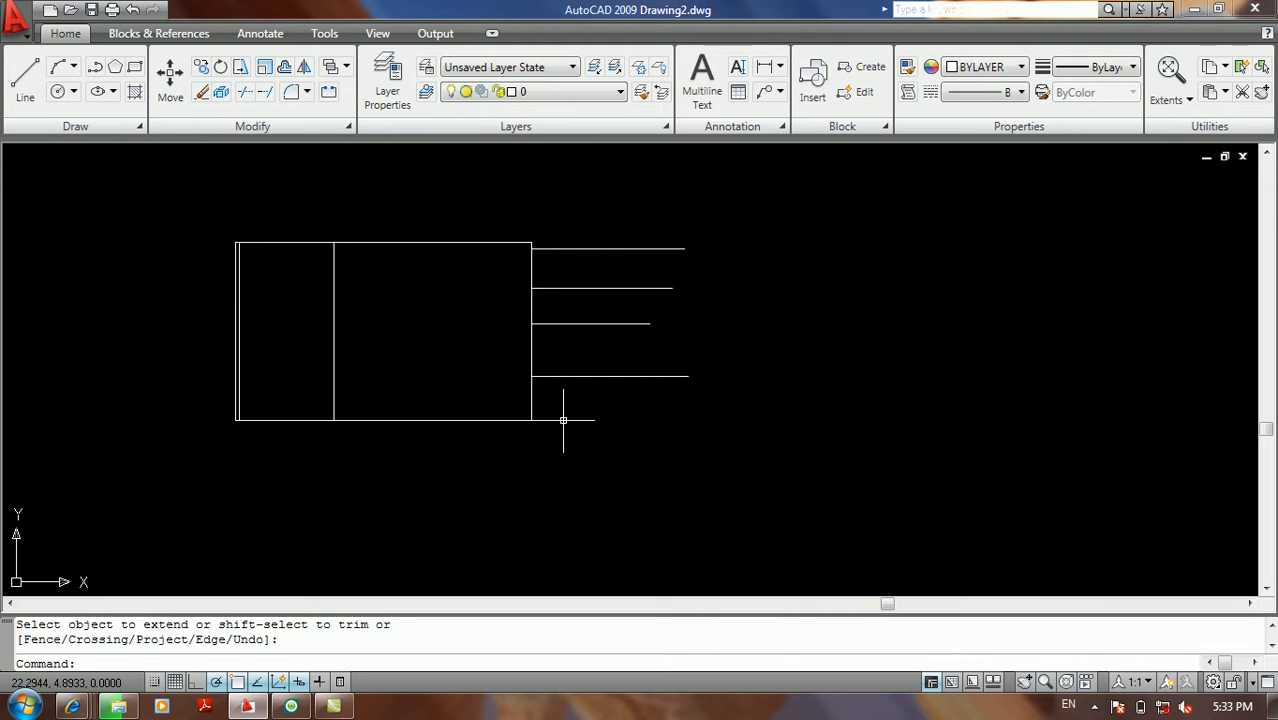
{"action": "scroll", "coordinate": [563, 420], "scroll_direction": "down", "scroll_amount": 5}
{"action": "middle_click_drag", "start_coordinate": [563, 420], "coordinate": [751, 366]}
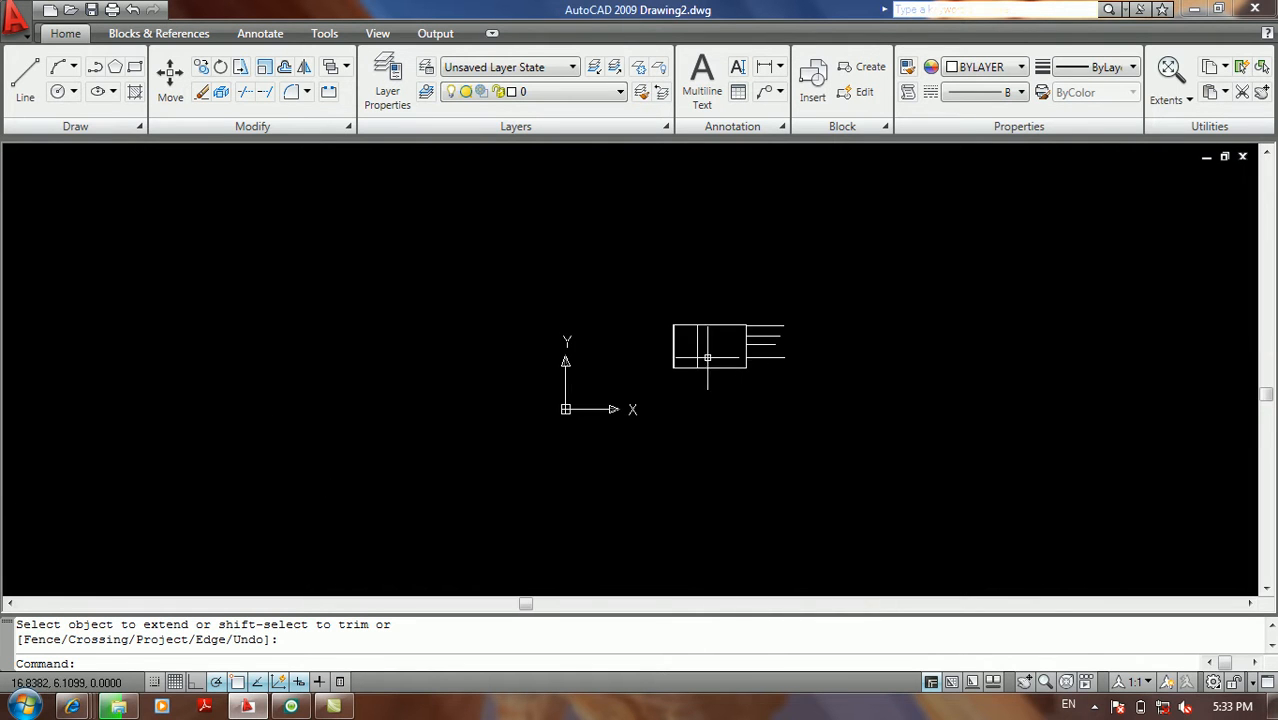
{"action": "middle_click_drag", "start_coordinate": [641, 363], "coordinate": [531, 414]}
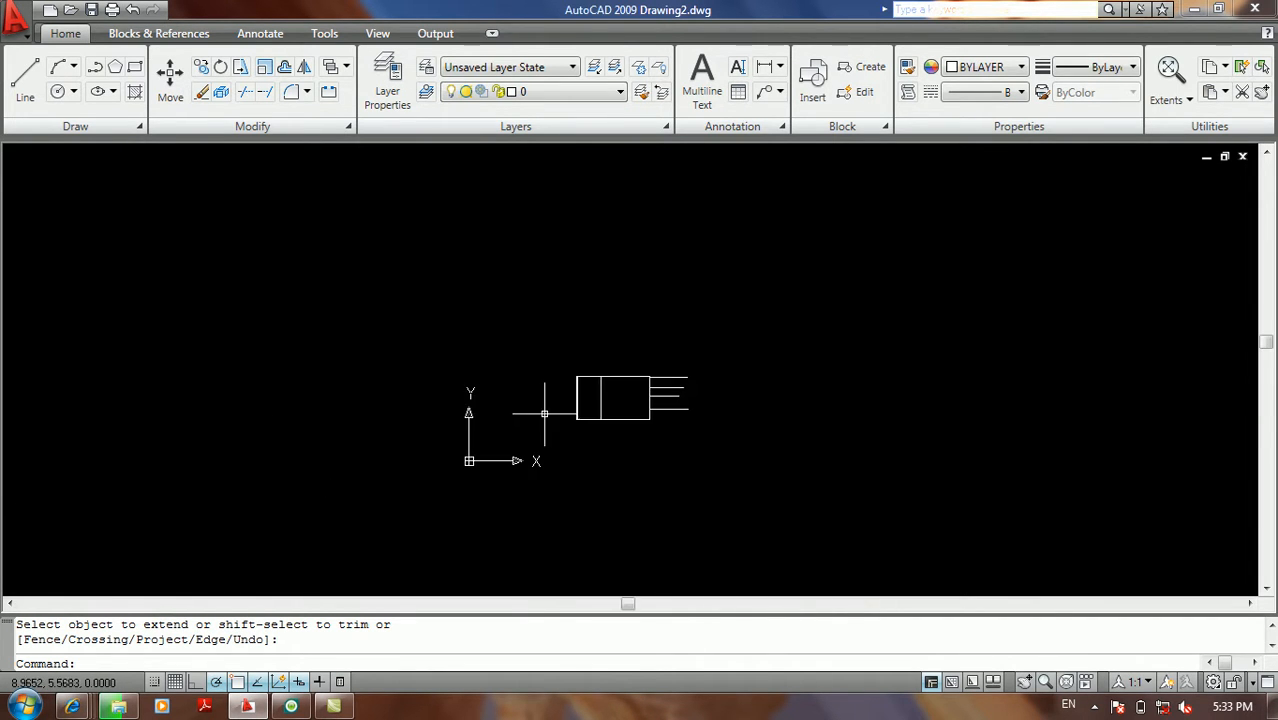
Draw a diagonal line above the rectangle, ending short of its top edge.
{"action": "scroll", "coordinate": [575, 378], "scroll_direction": "up", "scroll_amount": 3}
{"action": "type", "text": "l"}
{"action": "key", "text": "Return"}
{"action": "left_click", "coordinate": [765, 224]}
{"action": "left_click", "coordinate": [665, 323]}
{"action": "key", "text": "Return"}
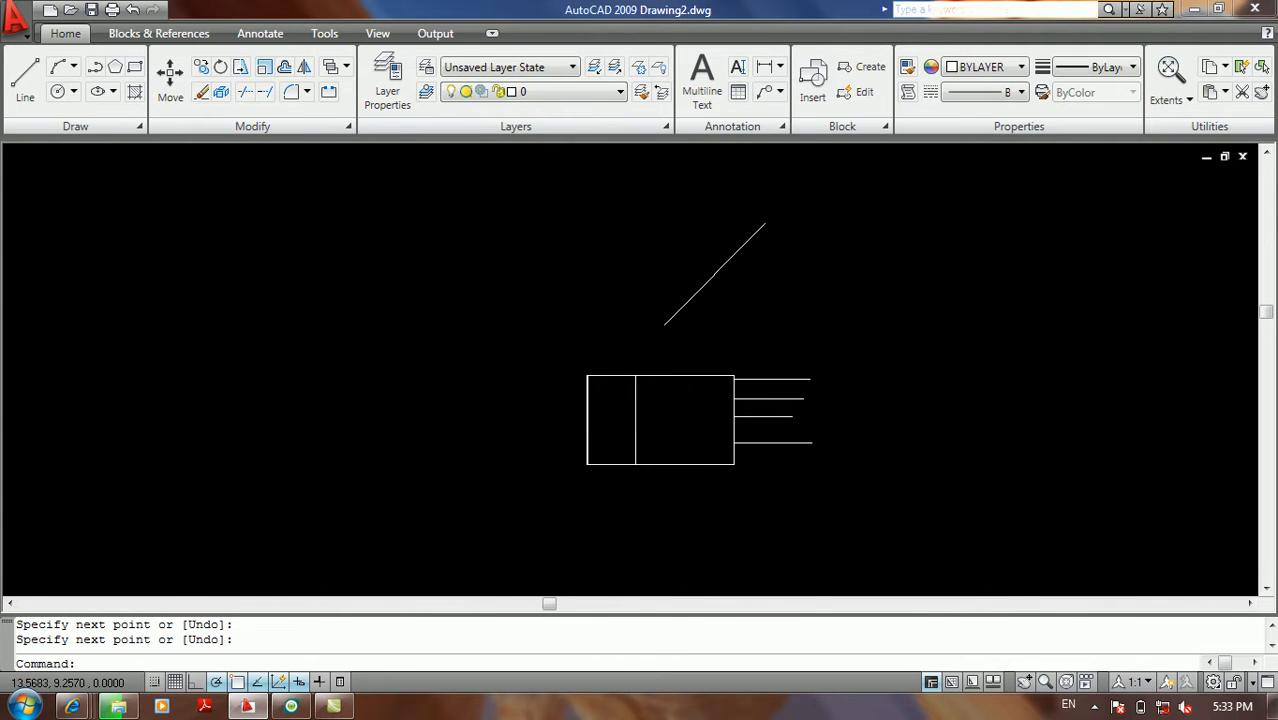
Extend the diagonal line down to the rectangle's top edge, using that edge as the boundary.
{"action": "scroll", "coordinate": [601, 386], "scroll_direction": "up", "scroll_amount": 2}
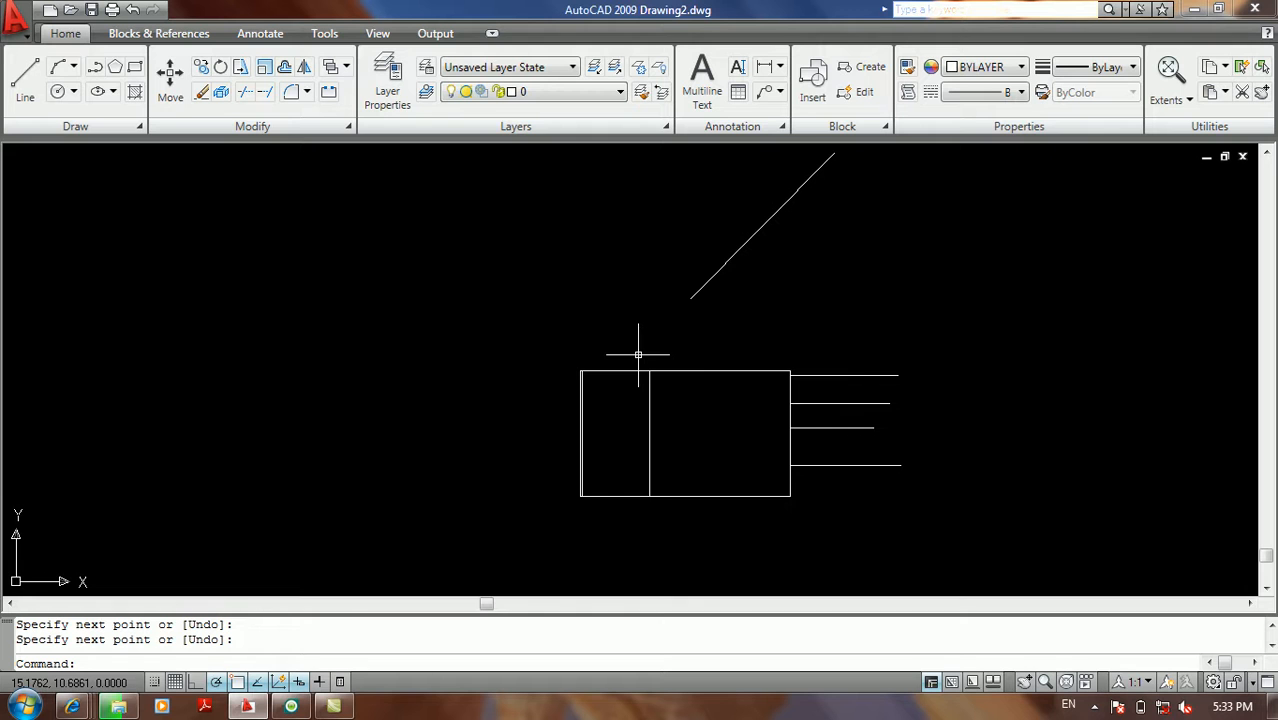
{"action": "key", "text": "Return"}
{"action": "left_click", "coordinate": [641, 371]}
{"action": "key", "text": "Return"}
{"action": "left_click", "coordinate": [707, 278]}
{"action": "key", "text": "Return"}
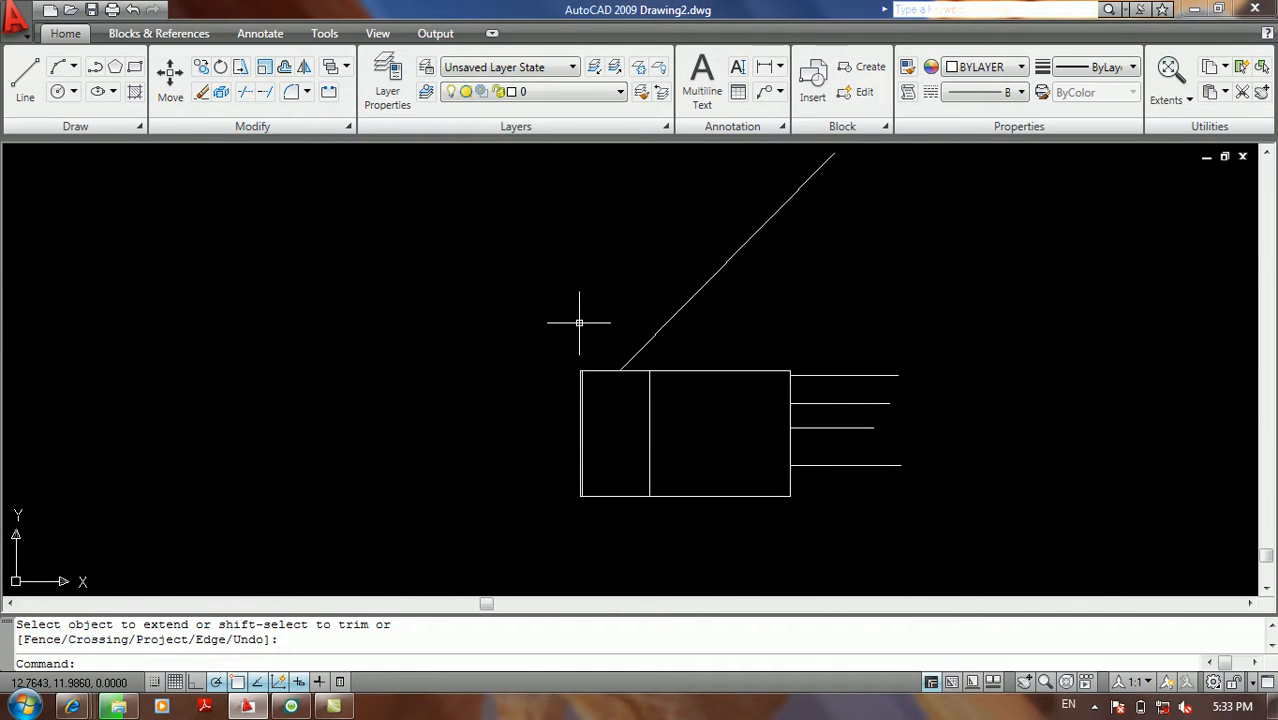
Erase the inner vertical line, the diagonal line and the four horizontal lines beside the rectangle.
{"action": "scroll", "coordinate": [574, 326], "scroll_direction": "down", "scroll_amount": 2}
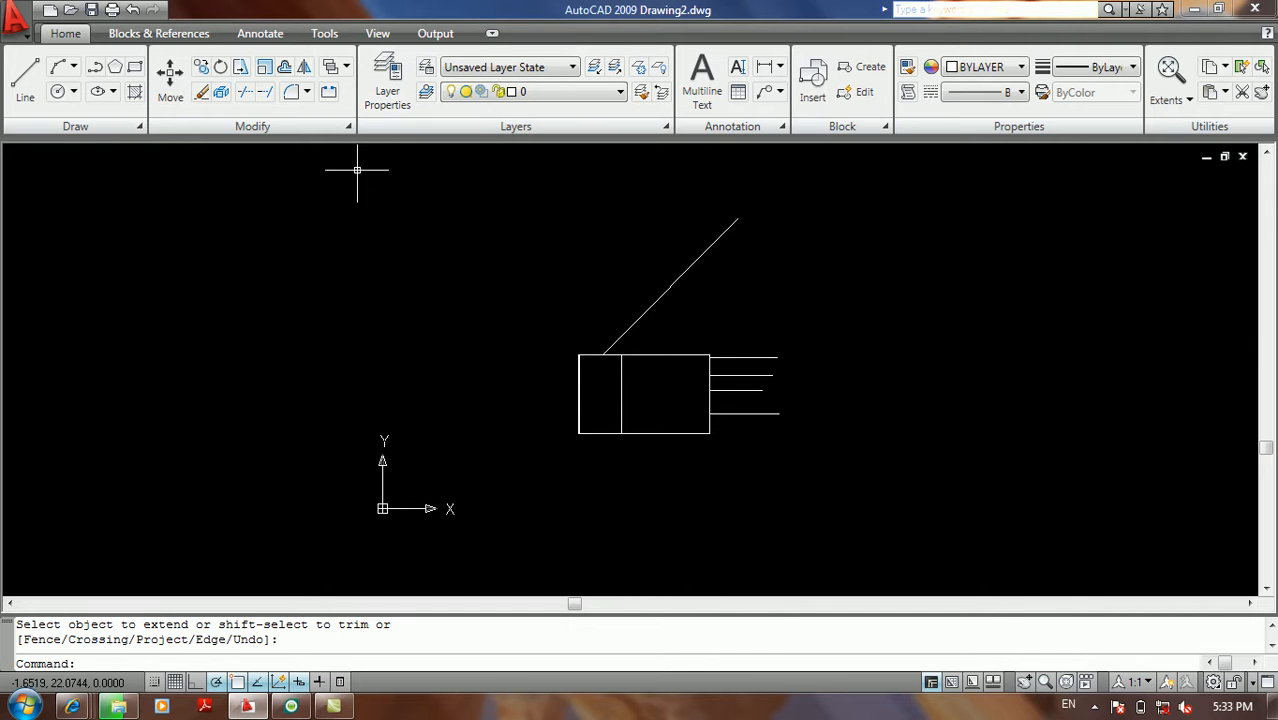
{"action": "scroll", "coordinate": [354, 228], "scroll_direction": "down", "scroll_amount": 2}
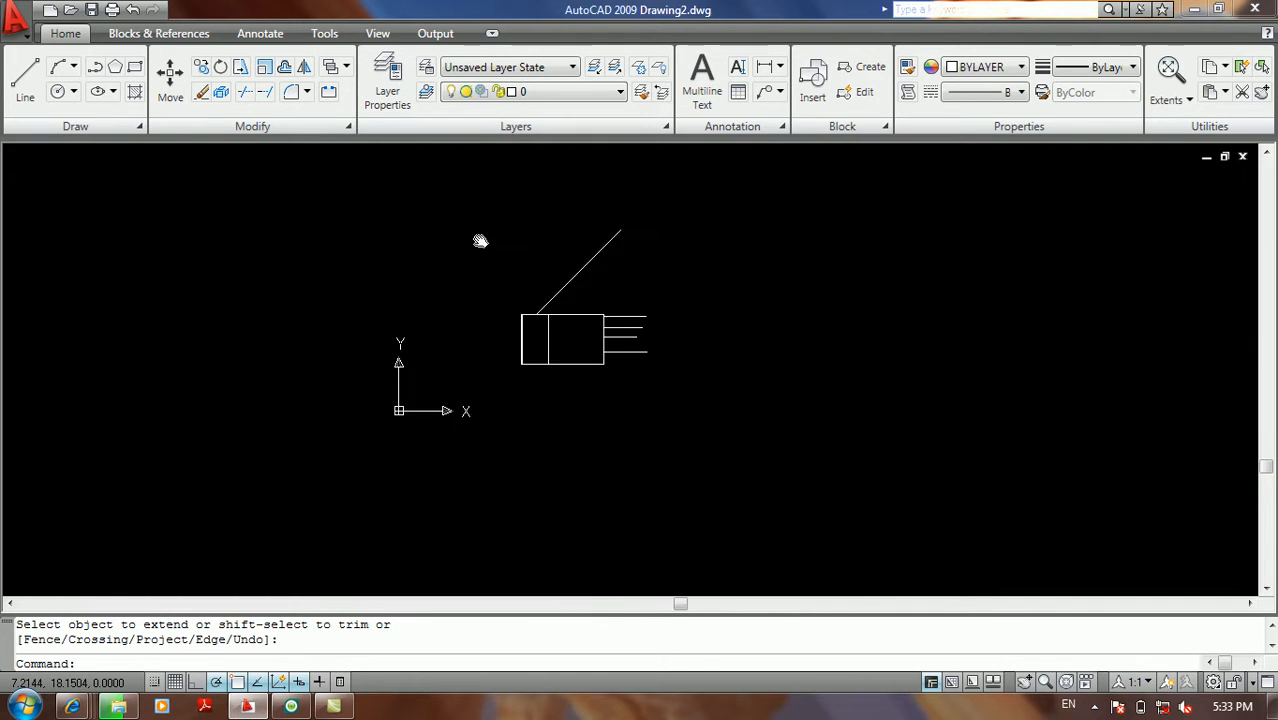
{"action": "scroll", "coordinate": [591, 300], "scroll_direction": "up", "scroll_amount": 5}
{"action": "left_click", "coordinate": [545, 359]}
{"action": "left_click", "coordinate": [471, 379]}
{"action": "left_click", "coordinate": [542, 344]}
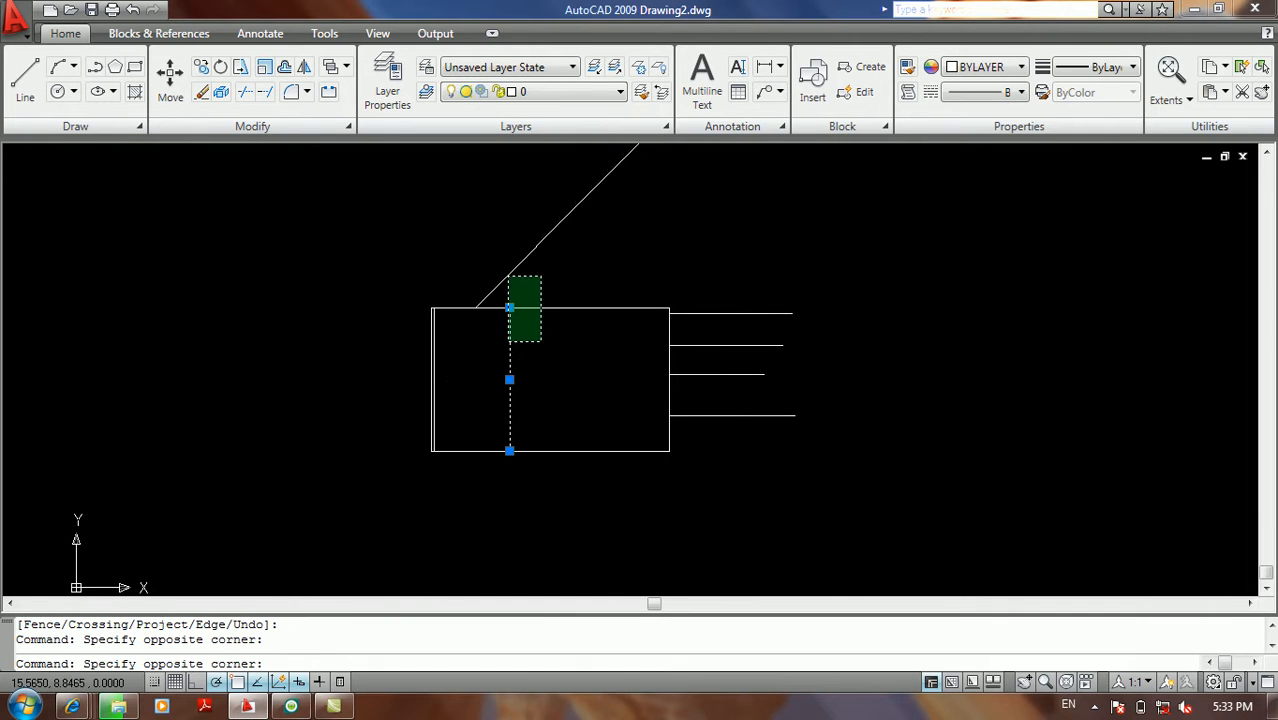
{"action": "left_click", "coordinate": [513, 269]}
{"action": "left_click", "coordinate": [685, 272]}
{"action": "left_click", "coordinate": [720, 435]}
{"action": "left_click", "coordinate": [807, 260]}
{"action": "left_click", "coordinate": [731, 462]}
{"action": "key", "text": "Delete"}
Erase the extra vertical line just inside the rectangle's left edge.
{"action": "scroll", "coordinate": [722, 419], "scroll_direction": "up", "scroll_amount": 3}
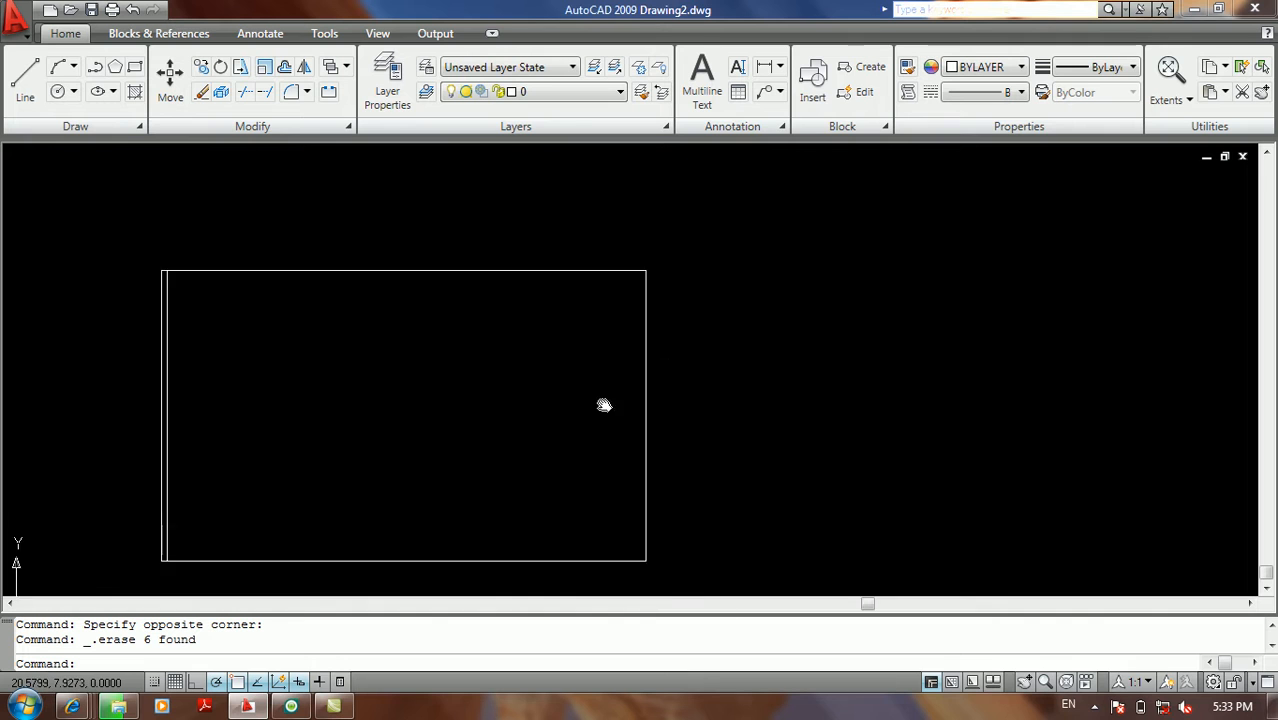
{"action": "left_click", "coordinate": [222, 318]}
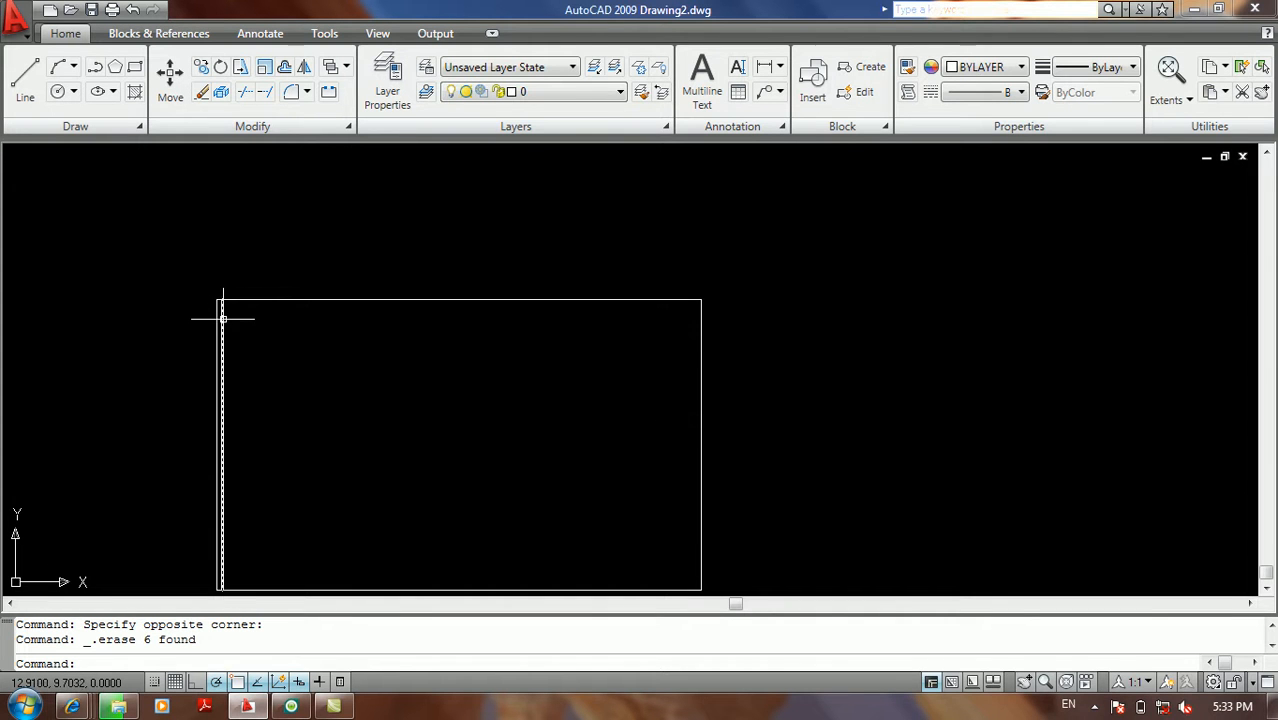
{"action": "key", "text": "Delete"}
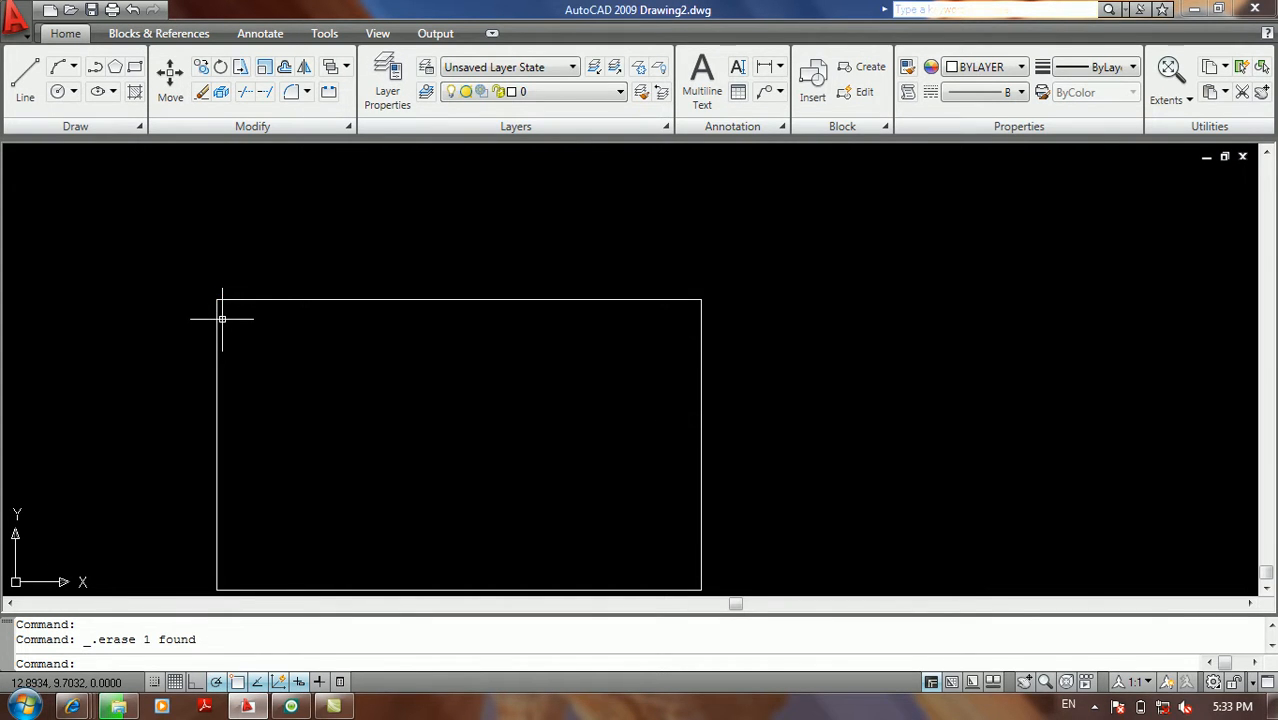
{"action": "scroll", "coordinate": [235, 335], "scroll_direction": "down", "scroll_amount": 2}
{"action": "middle_click_drag", "start_coordinate": [268, 337], "coordinate": [291, 290]}
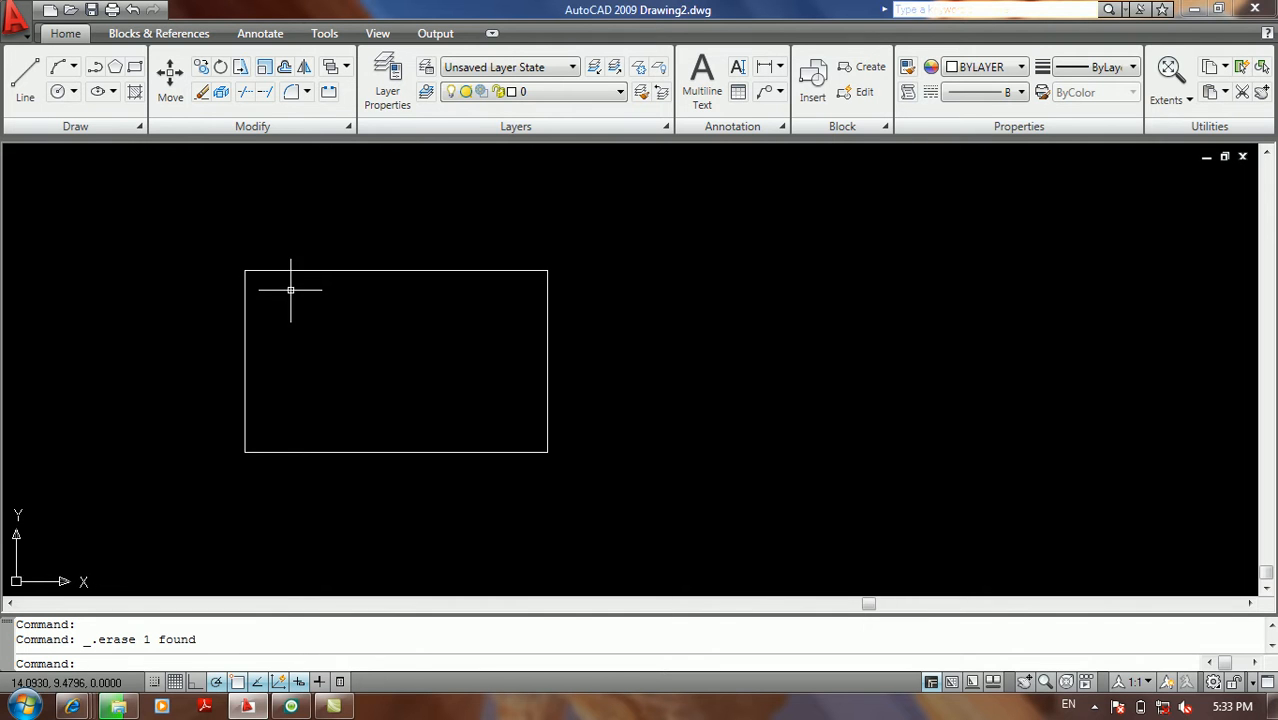
{"action": "scroll", "coordinate": [290, 289], "scroll_direction": "up", "scroll_amount": 2}
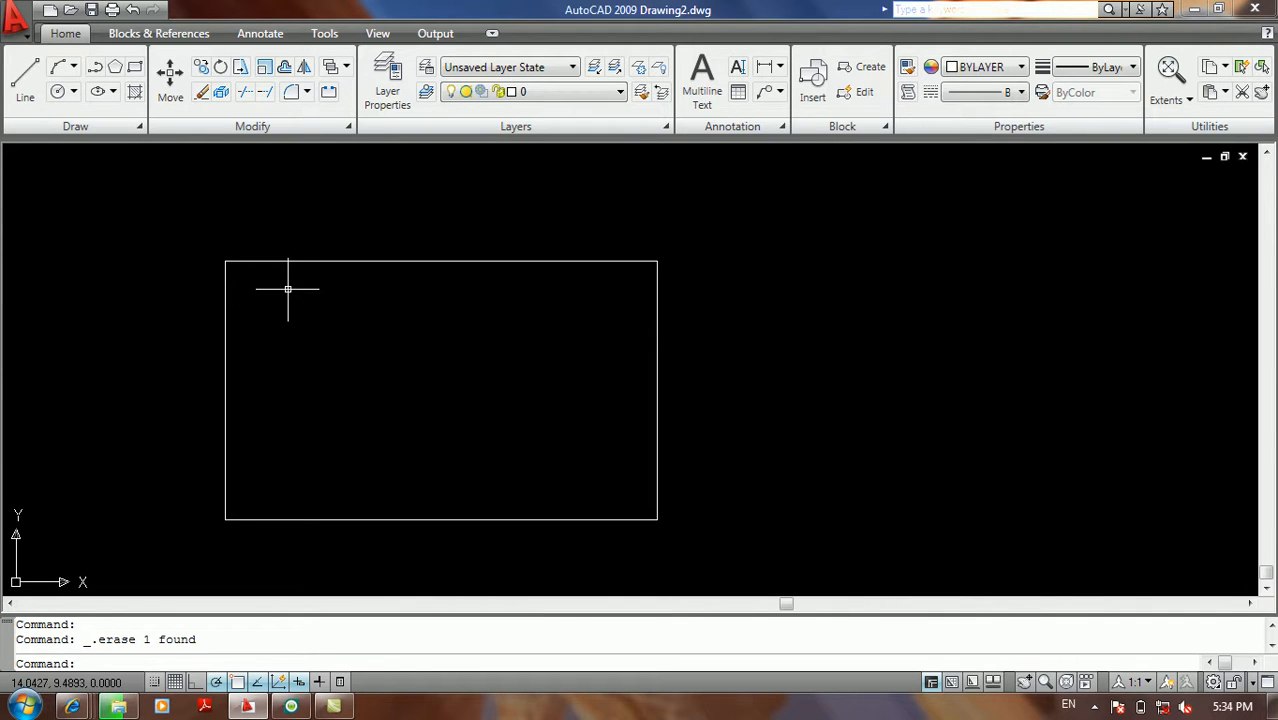
{"action": "left_click", "coordinate": [15, 20]}
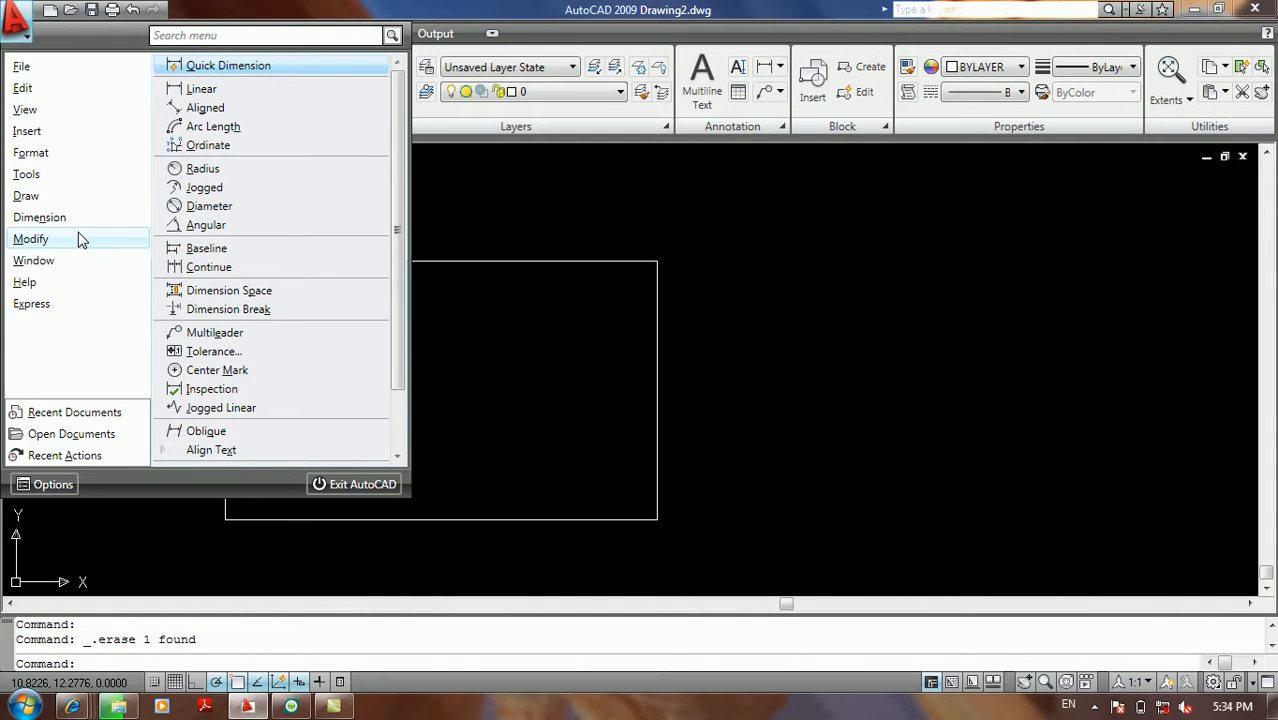
{"action": "mouse_move", "coordinate": [84, 238]}
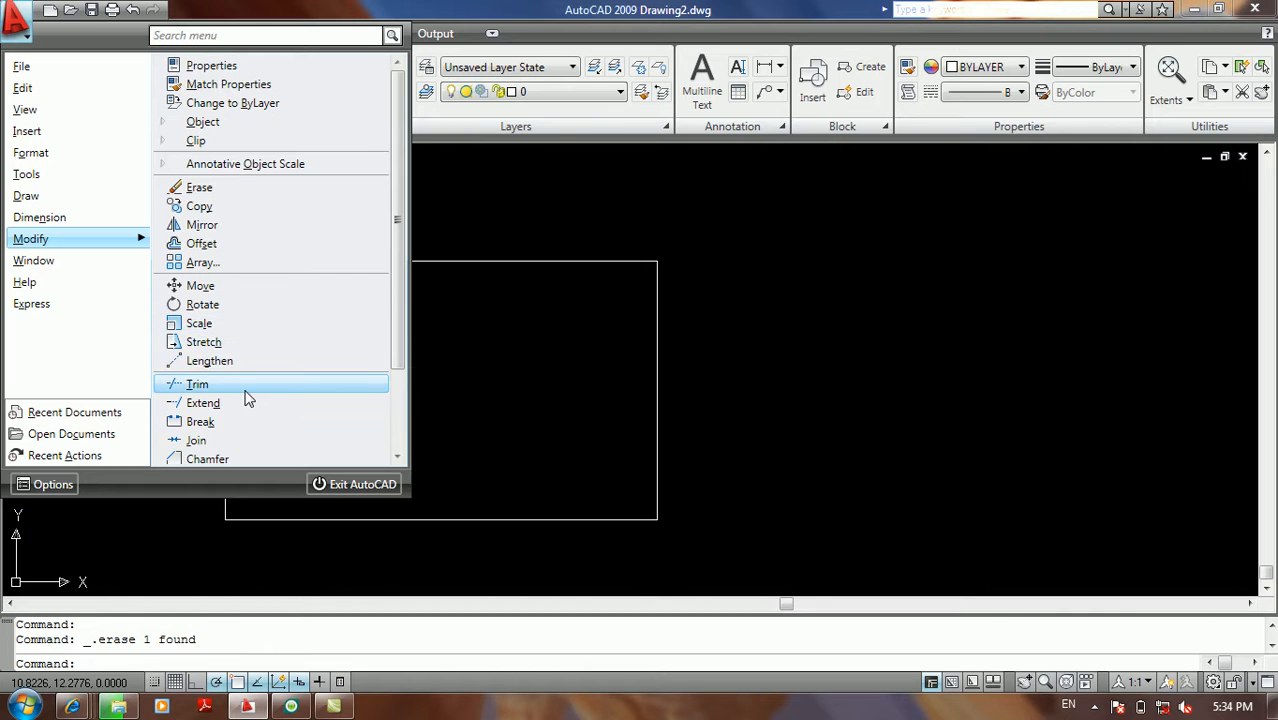
{"action": "scroll", "coordinate": [246, 395], "scroll_direction": "down", "scroll_amount": 2}
{"action": "scroll", "coordinate": [246, 396], "scroll_direction": "down", "scroll_amount": 1}
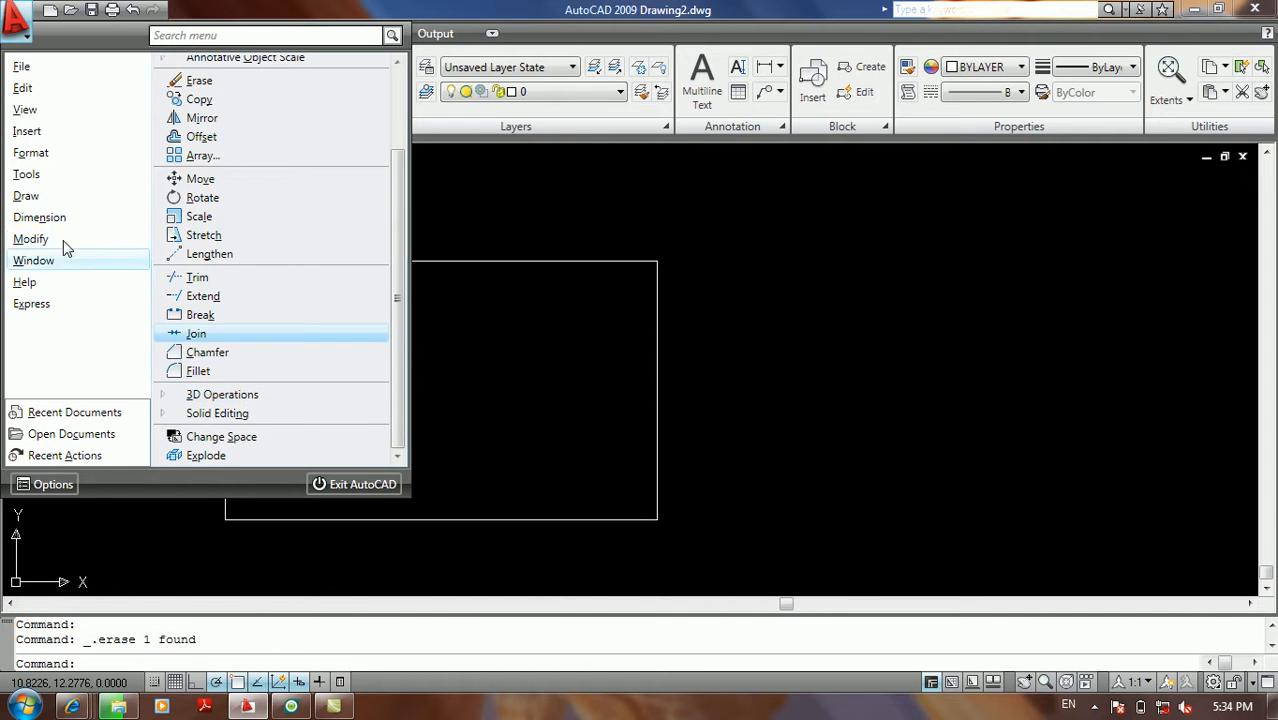
{"action": "mouse_move", "coordinate": [80, 197]}
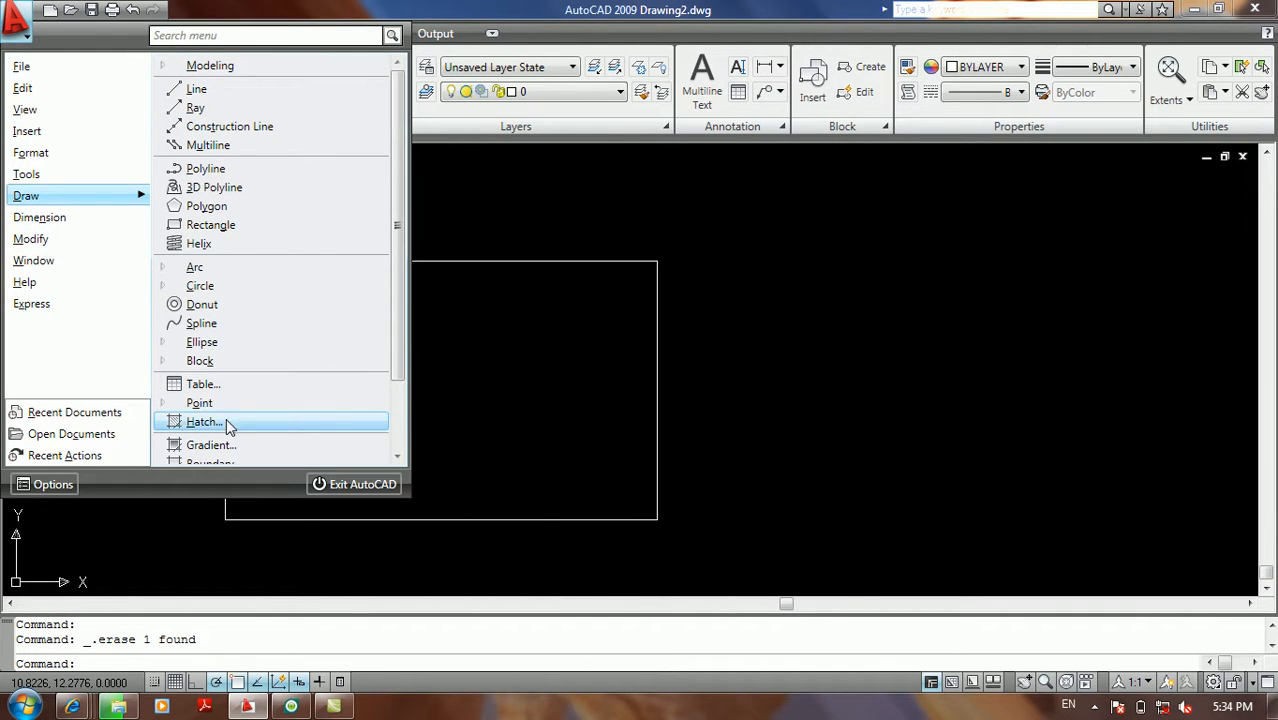
{"action": "left_click", "coordinate": [487, 385]}
{"action": "left_click", "coordinate": [436, 396]}
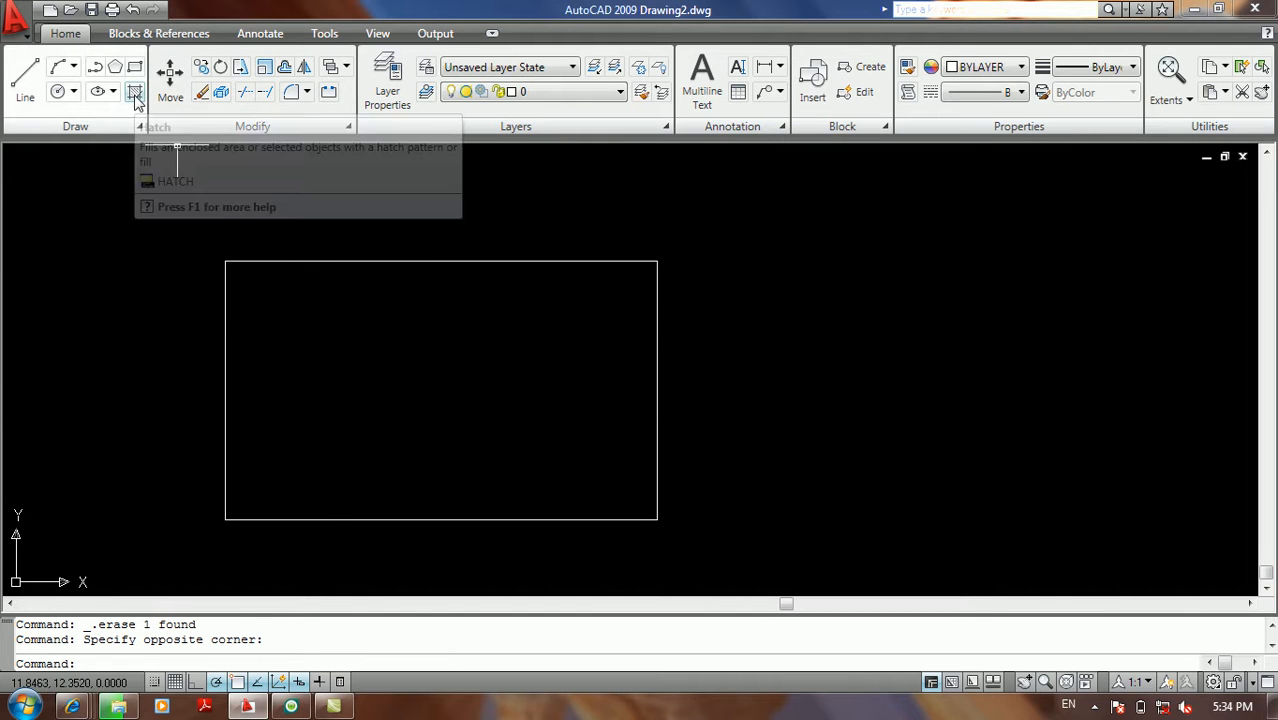
{"action": "left_click", "coordinate": [36, 338]}
{"action": "left_click", "coordinate": [34, 340]}
Start a Hatch and pick the rectangle's interior as its boundary, also trying a point outside the rectangle.
{"action": "type", "text": "h"}
{"action": "key", "text": "Return"}
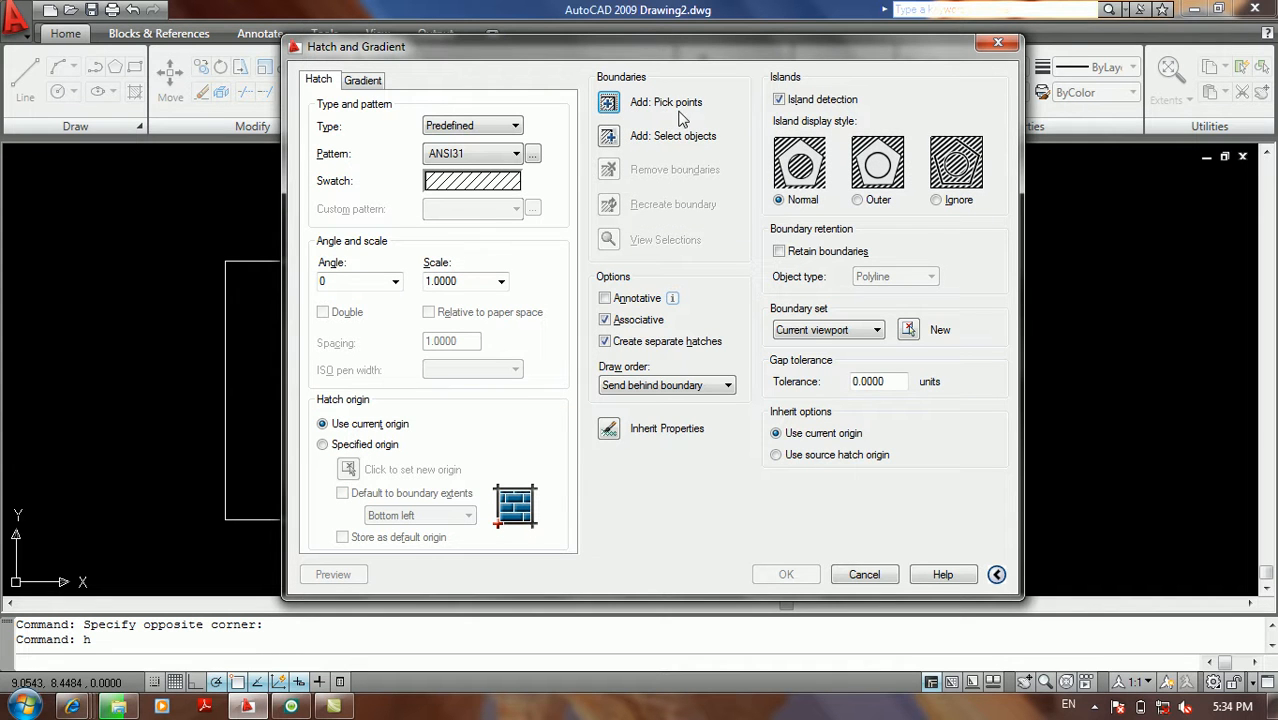
{"action": "left_click_drag", "start_coordinate": [645, 56], "coordinate": [813, 56]}
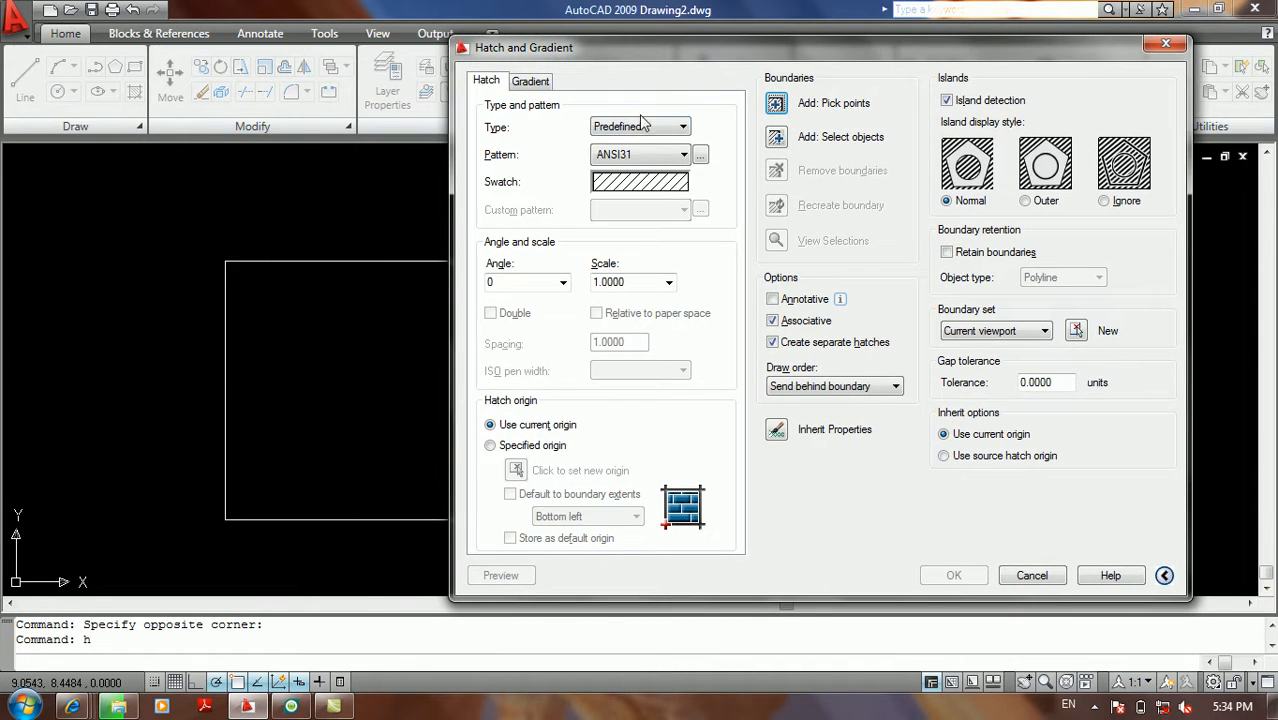
{"action": "left_click", "coordinate": [779, 107]}
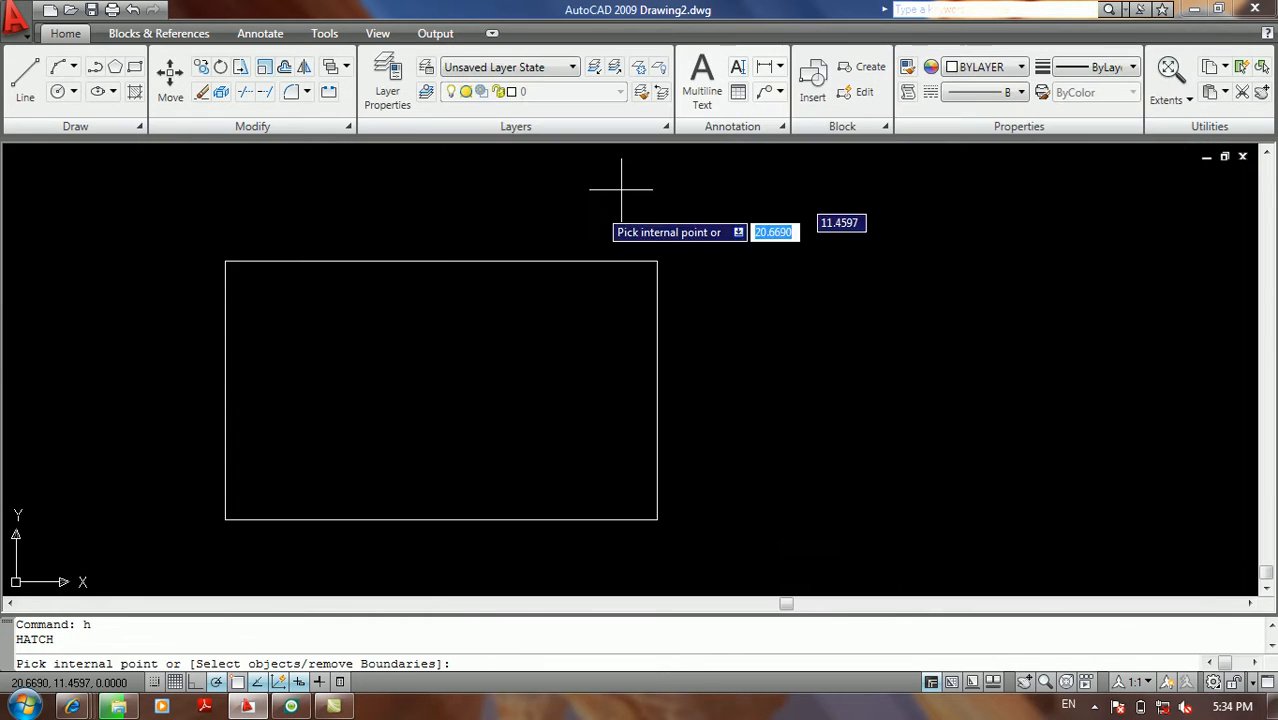
{"action": "left_click", "coordinate": [368, 343]}
{"action": "left_click", "coordinate": [749, 351]}
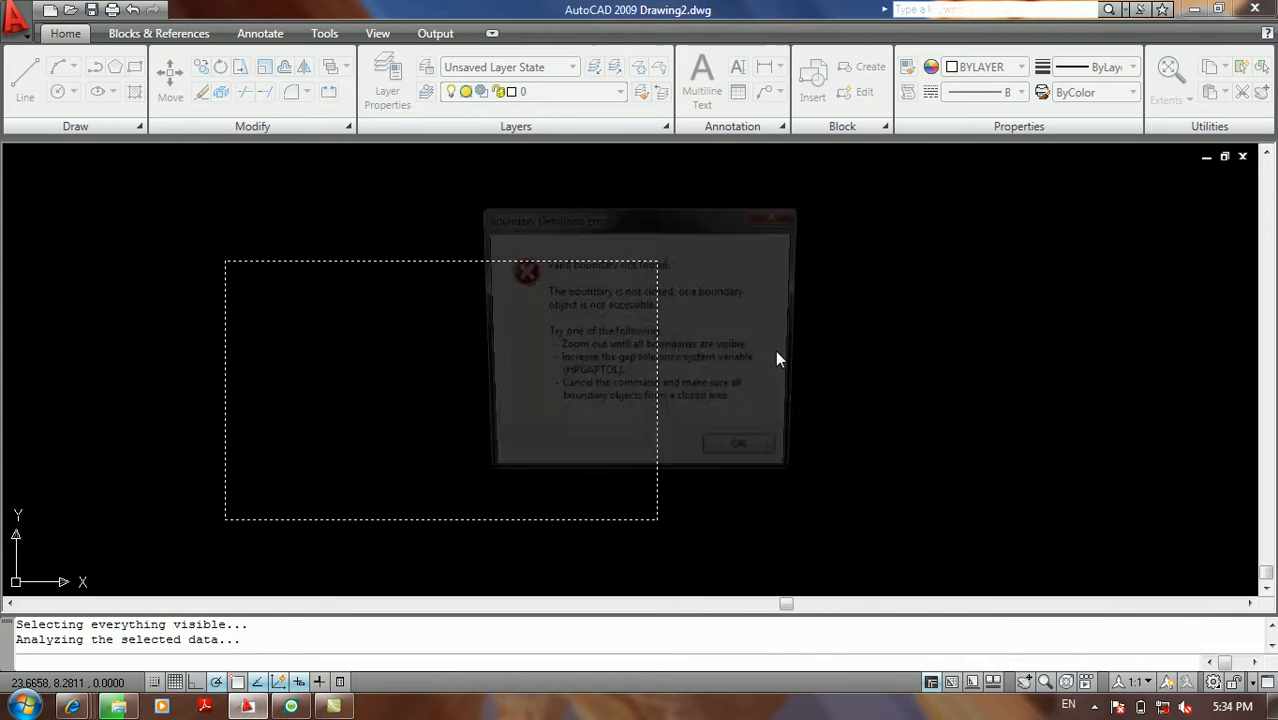
{"action": "left_click", "coordinate": [749, 458]}
{"action": "key", "text": "Return"}
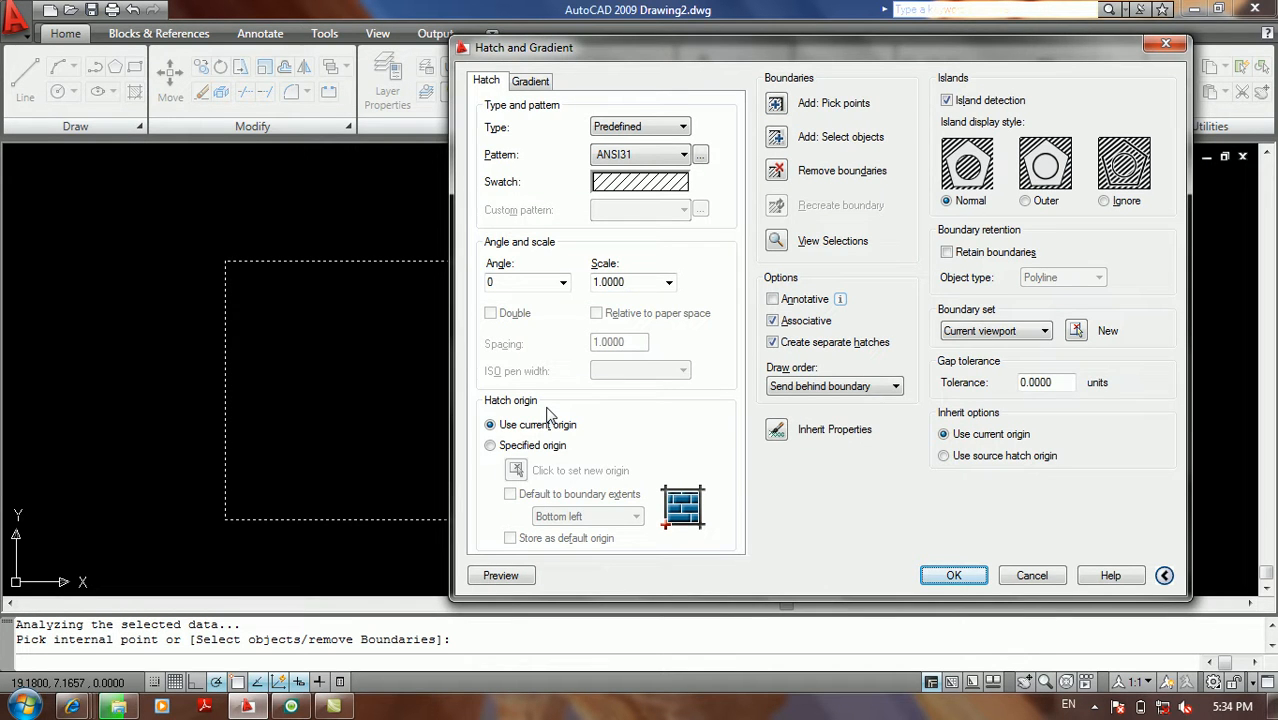
Add the rectangle's edges to the hatch boundary as selected objects, using a crossing selection around the whole rectangle.
{"action": "left_click", "coordinate": [777, 138]}
{"action": "left_click", "coordinate": [700, 230]}
{"action": "left_click", "coordinate": [201, 537]}
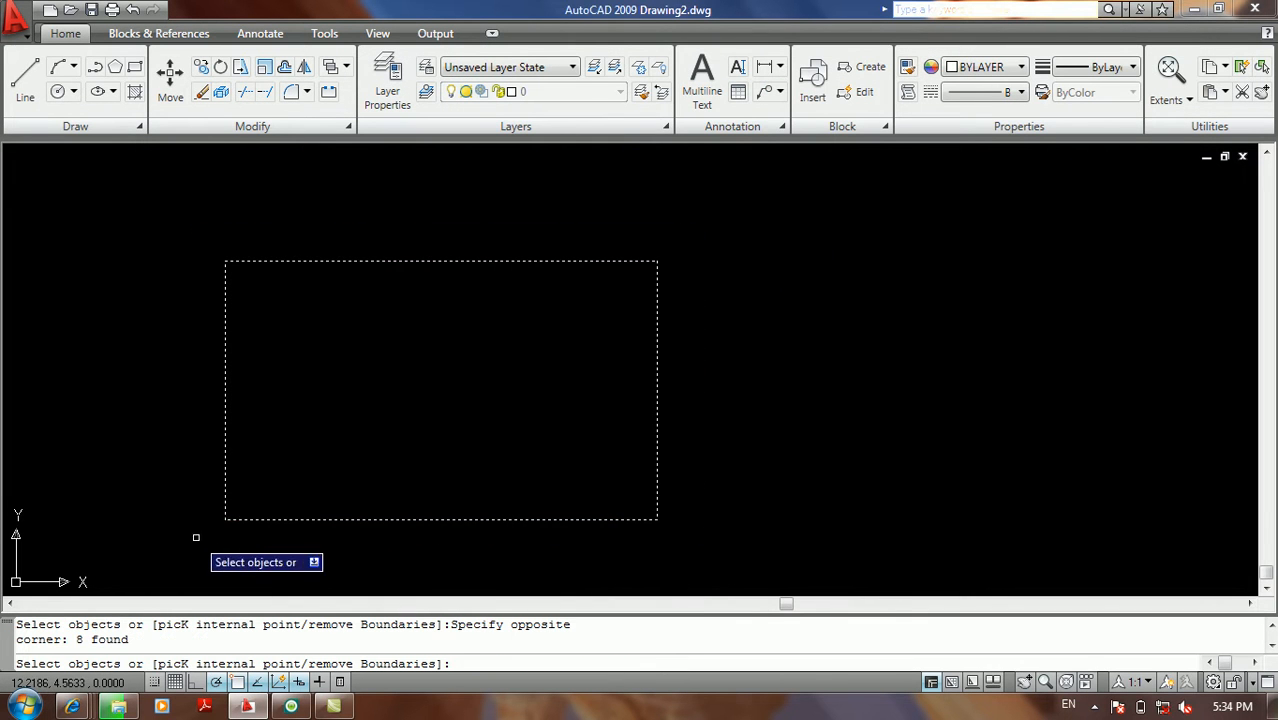
{"action": "left_click", "coordinate": [1025, 315]}
{"action": "left_click", "coordinate": [815, 468]}
{"action": "left_click", "coordinate": [912, 284]}
{"action": "left_click", "coordinate": [851, 418]}
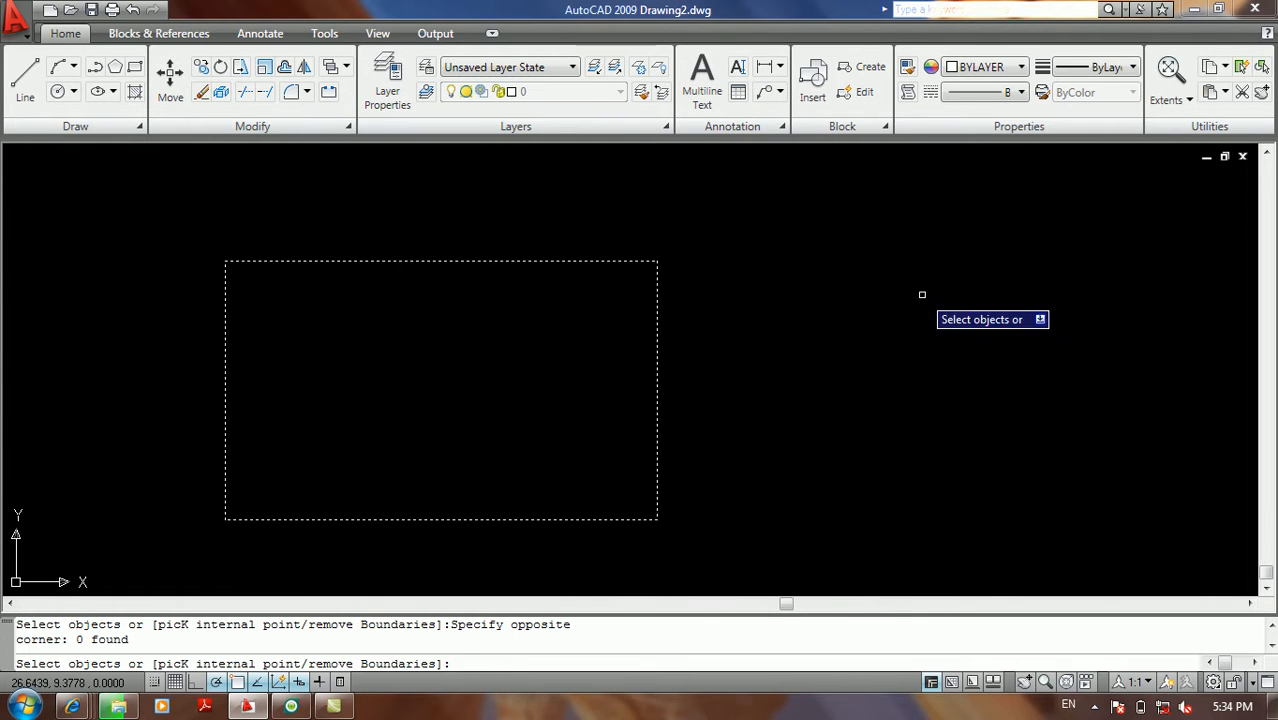
{"action": "key", "text": "Return"}
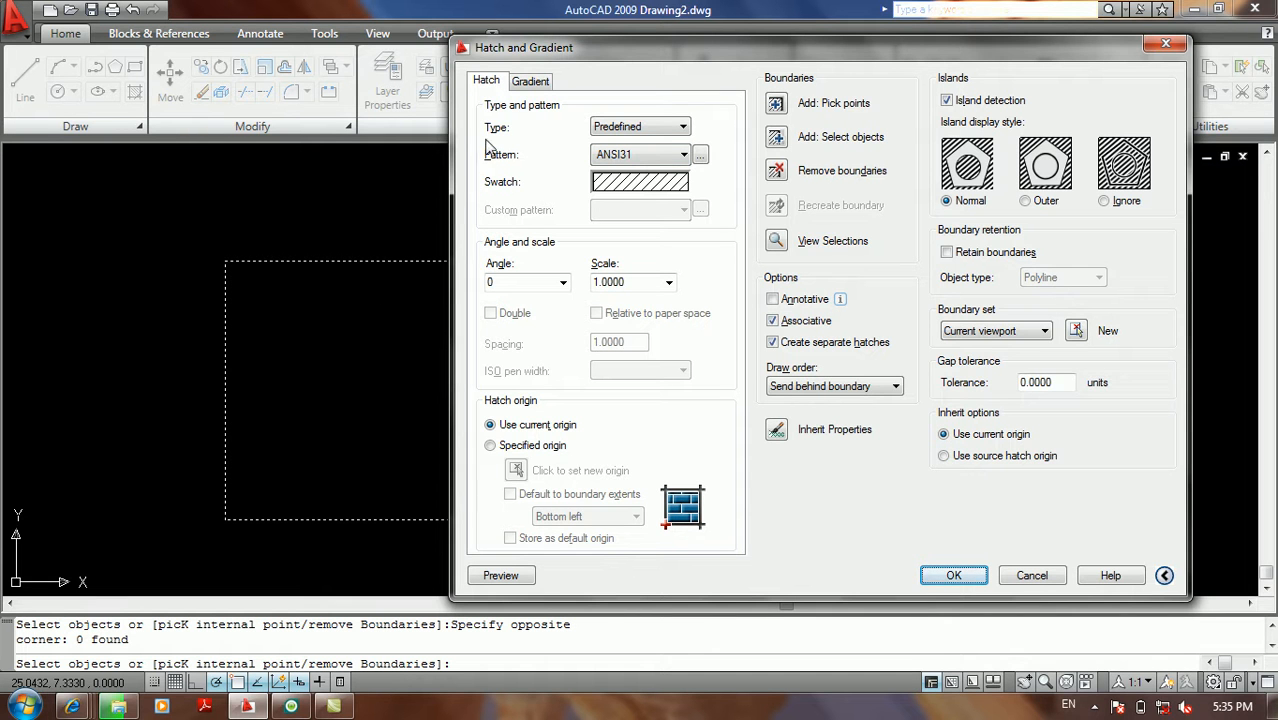
Switch the hatch type to User defined and back to Predefined.
{"action": "left_click", "coordinate": [660, 127]}
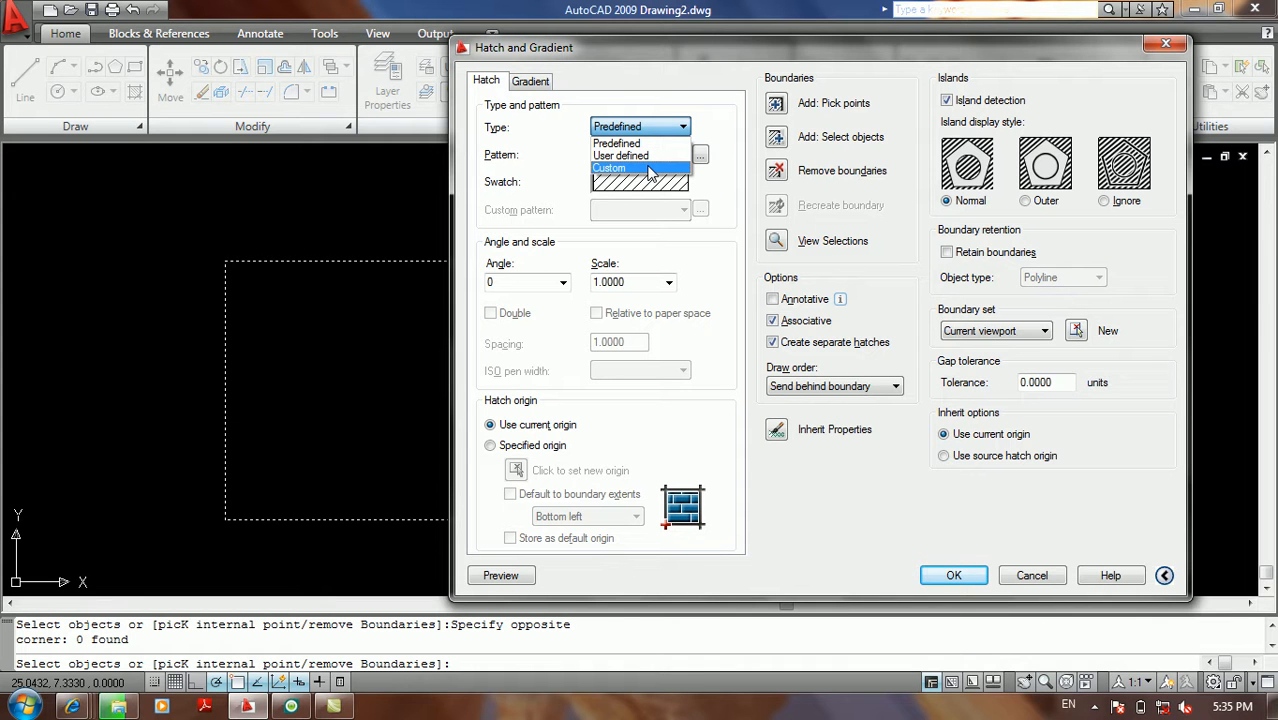
{"action": "left_click", "coordinate": [649, 156]}
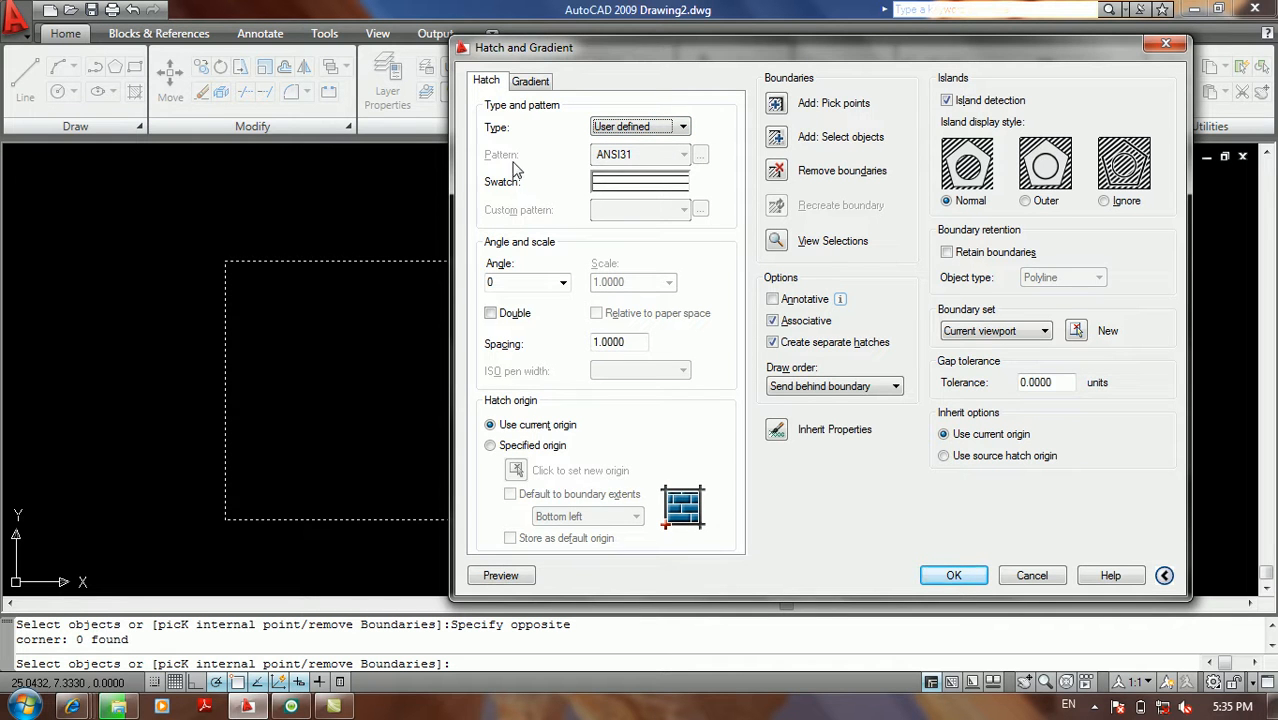
{"action": "left_click", "coordinate": [676, 127]}
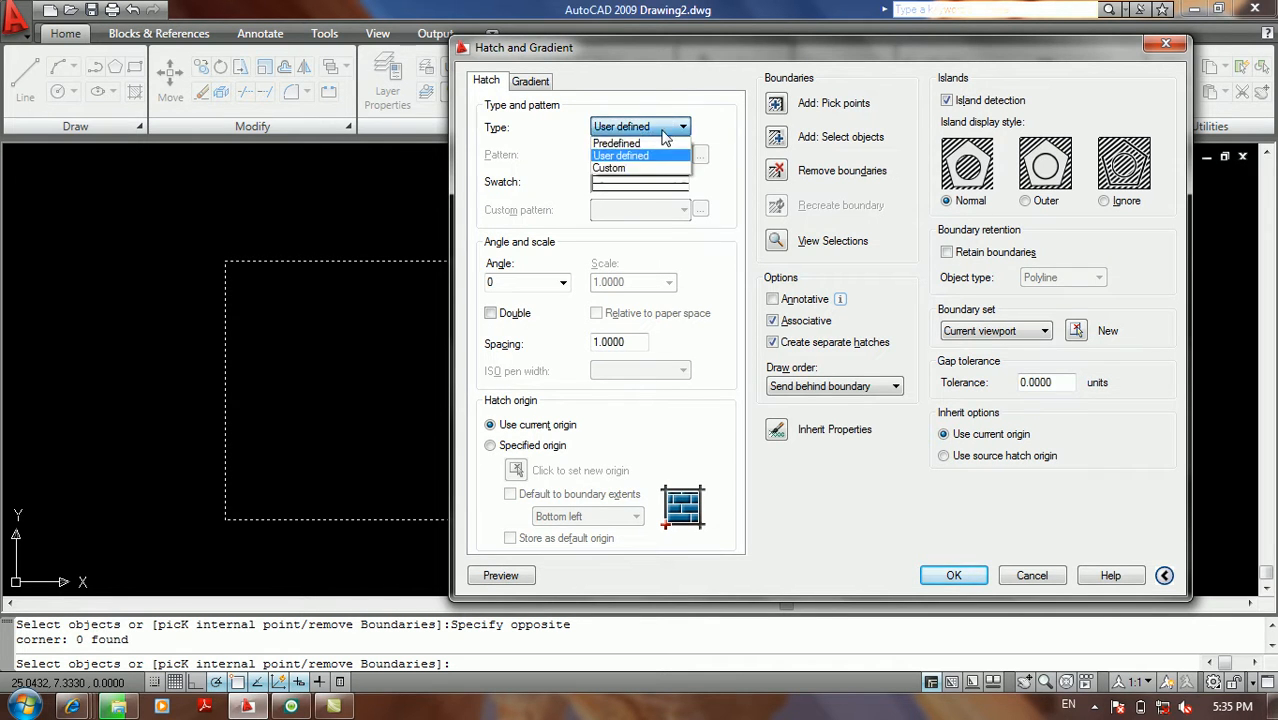
{"action": "left_click", "coordinate": [618, 139]}
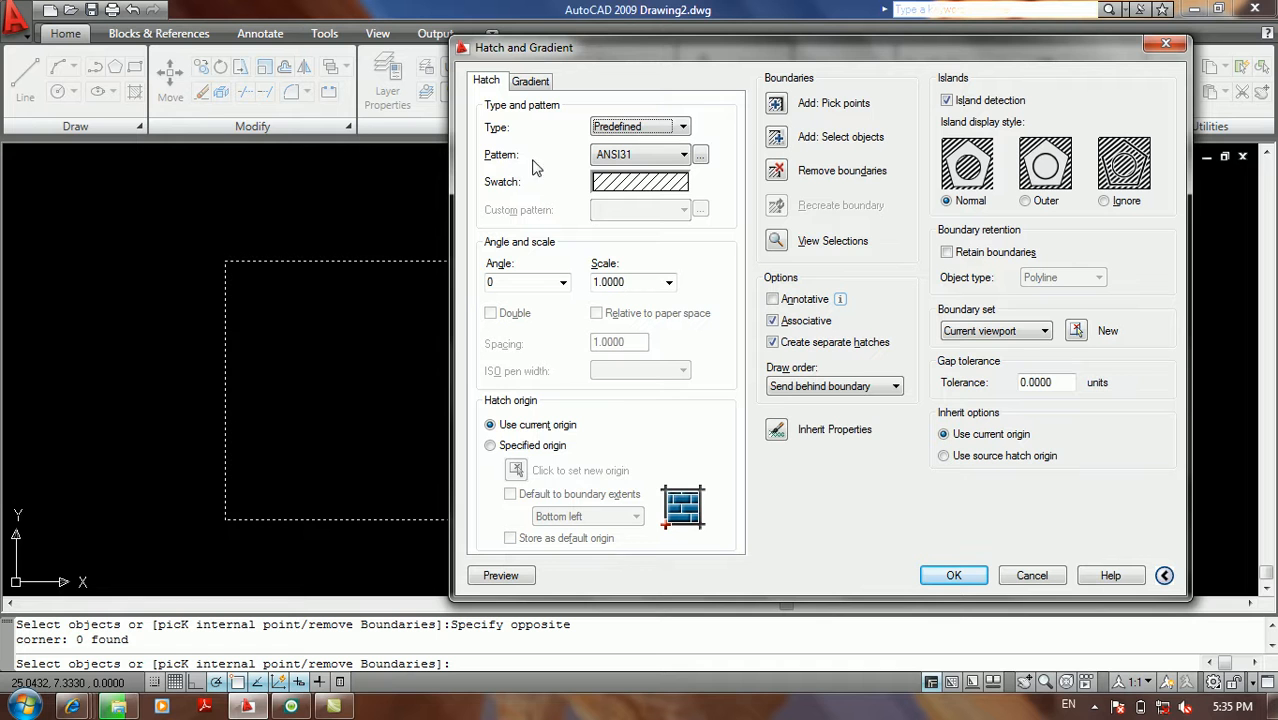
Examine the list of predefined hatch pattern names and the Hatch Pattern Palette, leaving the pattern selection untouched.
{"action": "left_click", "coordinate": [672, 156]}
{"action": "scroll", "coordinate": [605, 395], "scroll_direction": "down", "scroll_amount": 5}
{"action": "scroll", "coordinate": [603, 397], "scroll_direction": "down", "scroll_amount": 7}
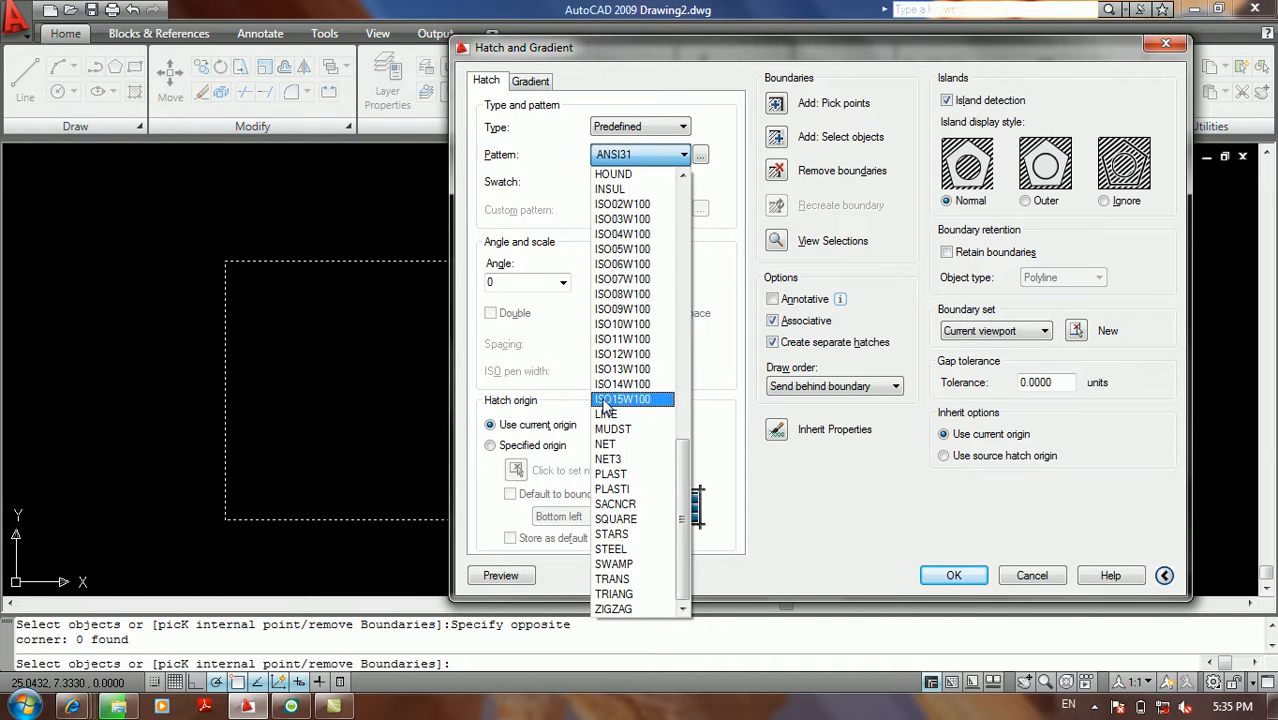
{"action": "left_click", "coordinate": [672, 158]}
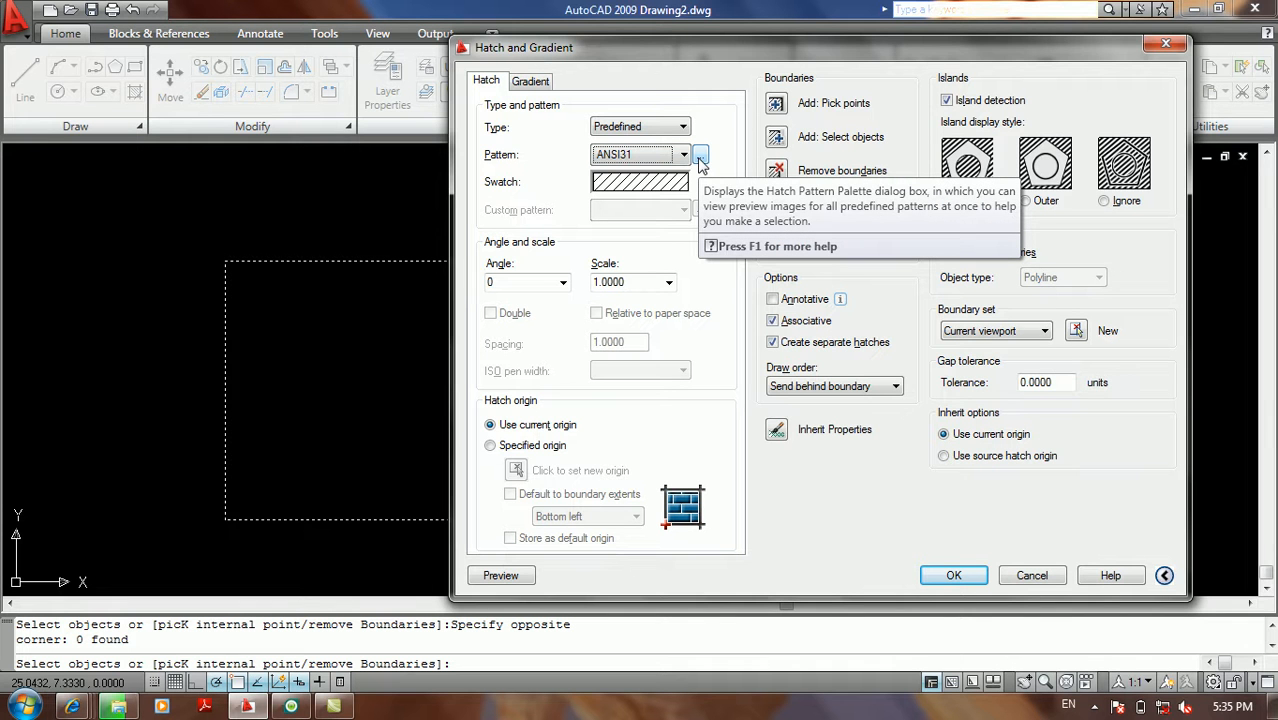
{"action": "left_click", "coordinate": [700, 157]}
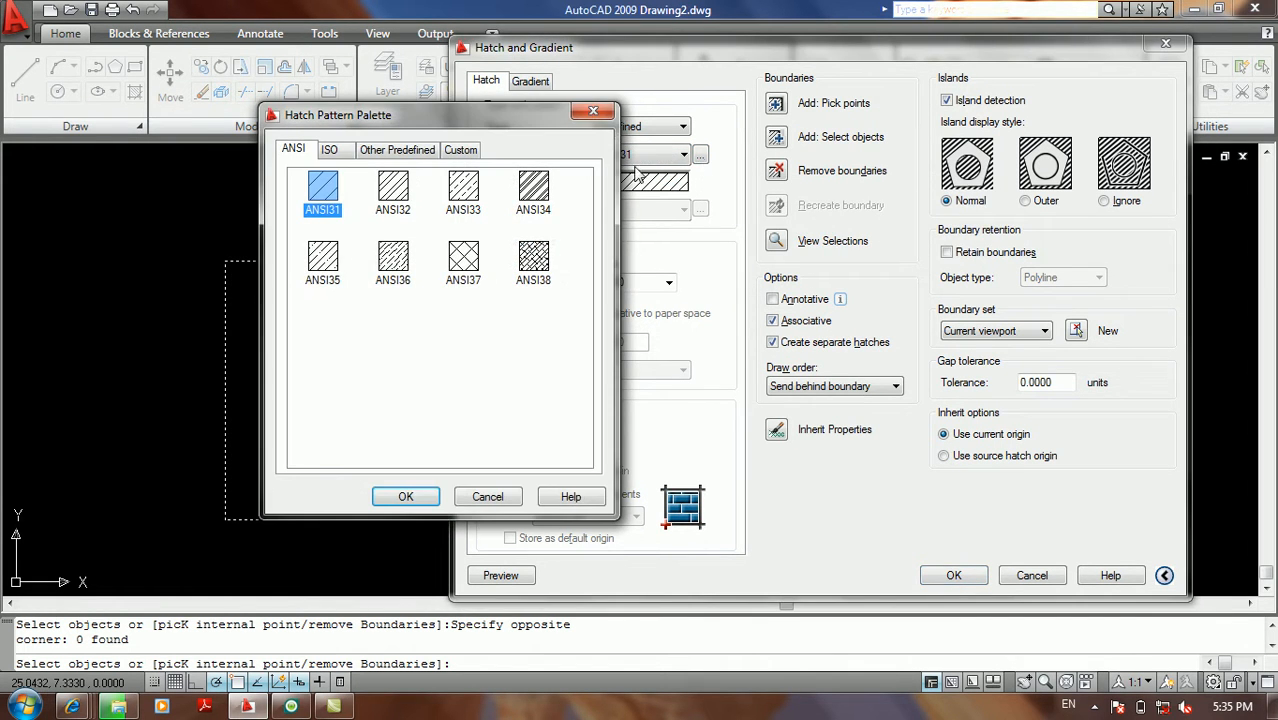
{"action": "left_click", "coordinate": [593, 110]}
Examine the ANSI and ISO pattern previews in the Hatch Pattern Palette.
{"action": "left_click", "coordinate": [672, 182]}
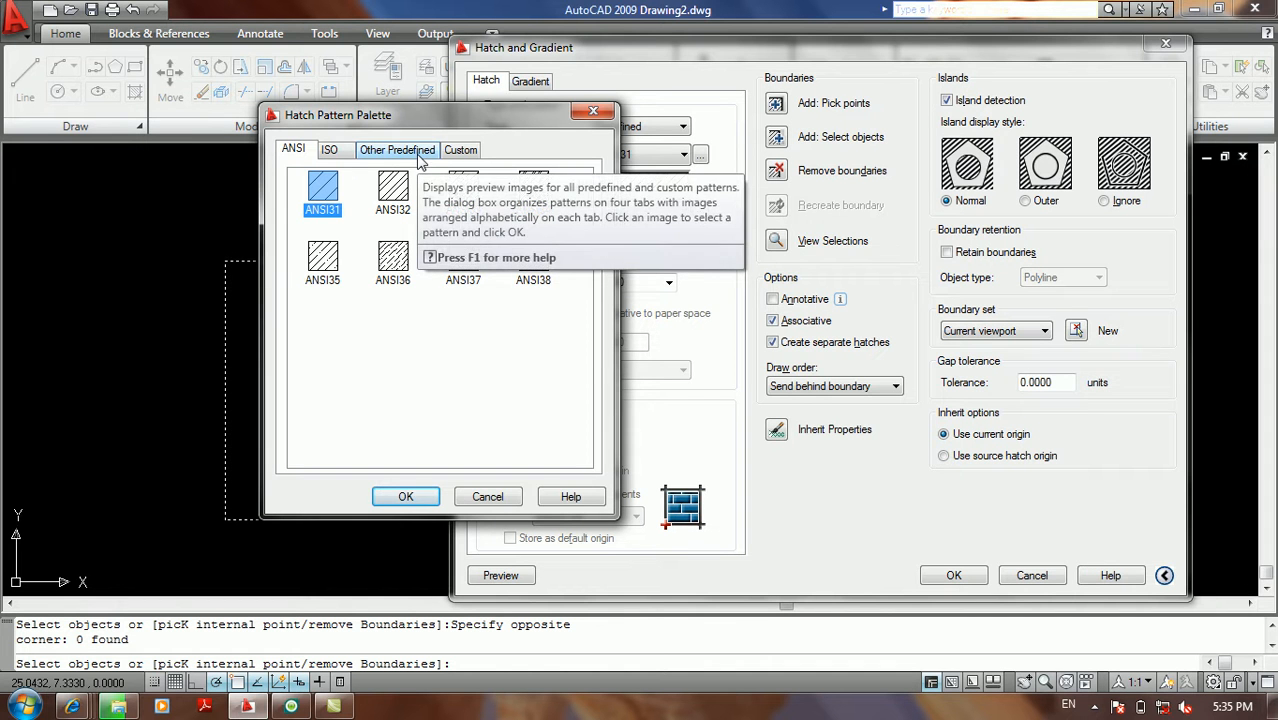
{"action": "left_click", "coordinate": [328, 153]}
{"action": "left_click", "coordinate": [307, 154]}
{"action": "left_click", "coordinate": [330, 154]}
{"action": "left_click", "coordinate": [310, 154]}
{"action": "left_click", "coordinate": [322, 154]}
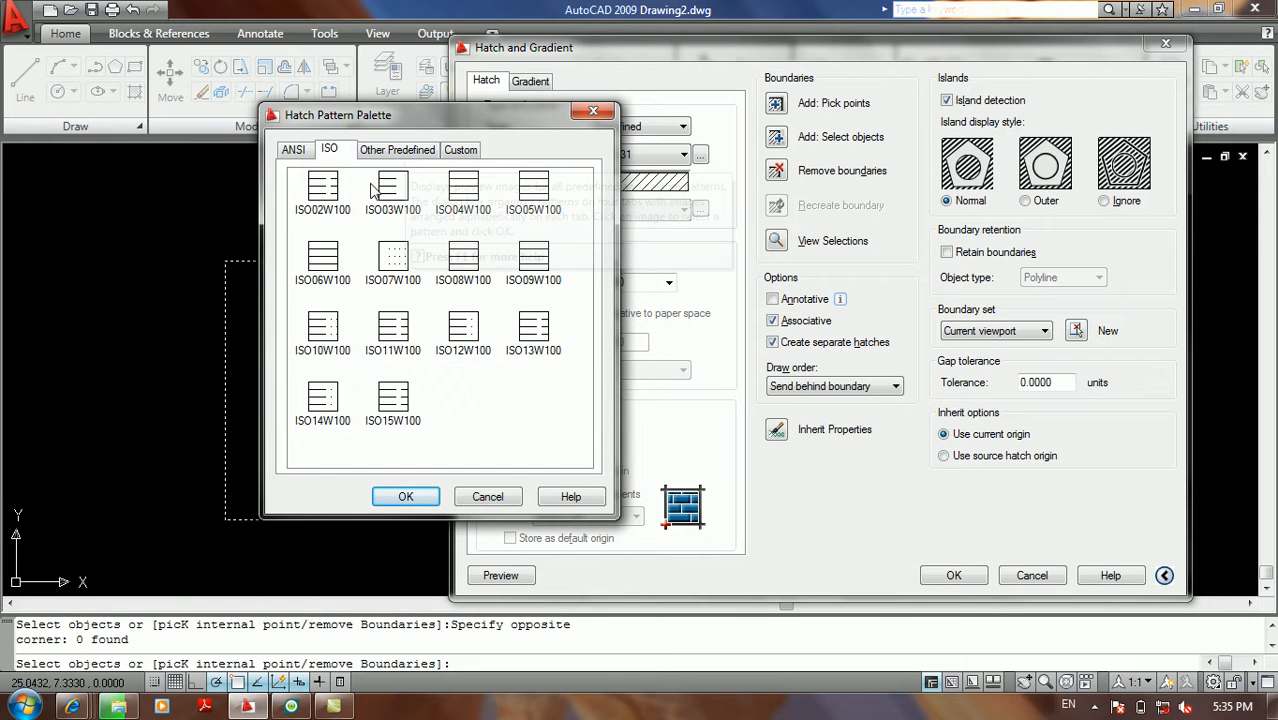
Browse the first Other Predefined hatch patterns, highlighting SOLID, ANGLE, AR-B816, AR-RROOF, AR-SAND, BRICK, BOX and BRASS in turn.
{"action": "left_click", "coordinate": [432, 152]}
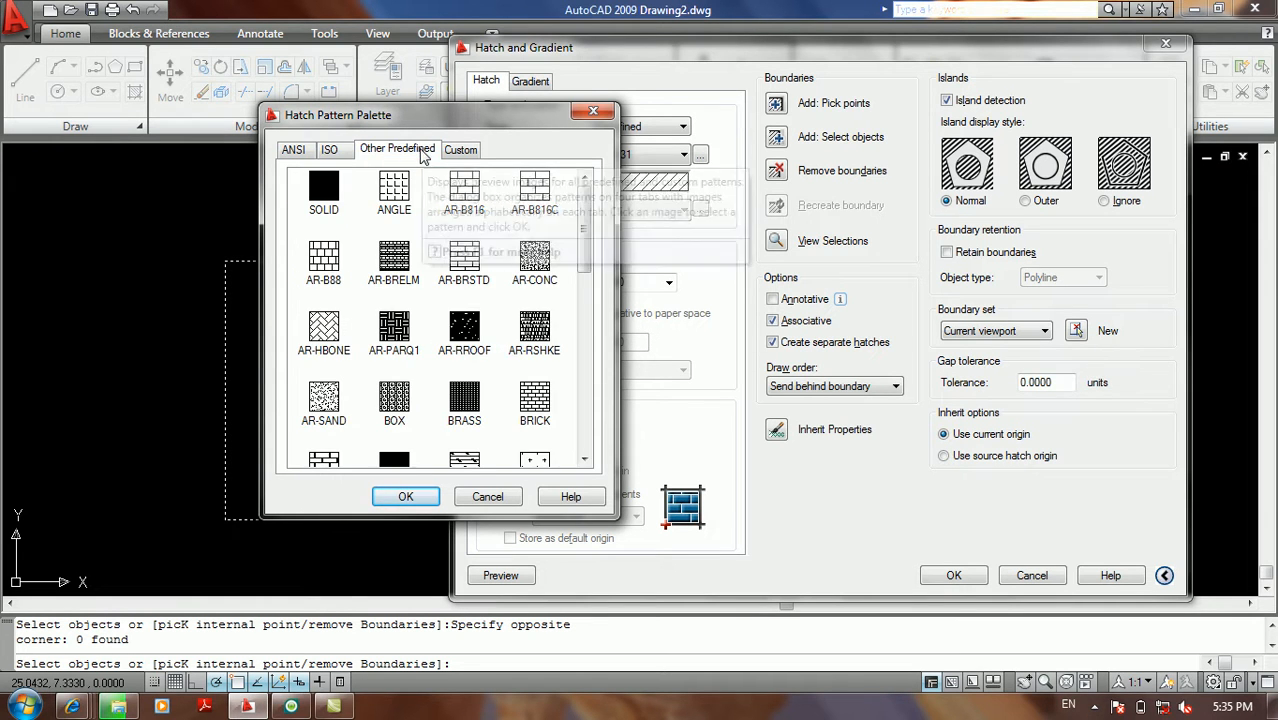
{"action": "left_click", "coordinate": [339, 185]}
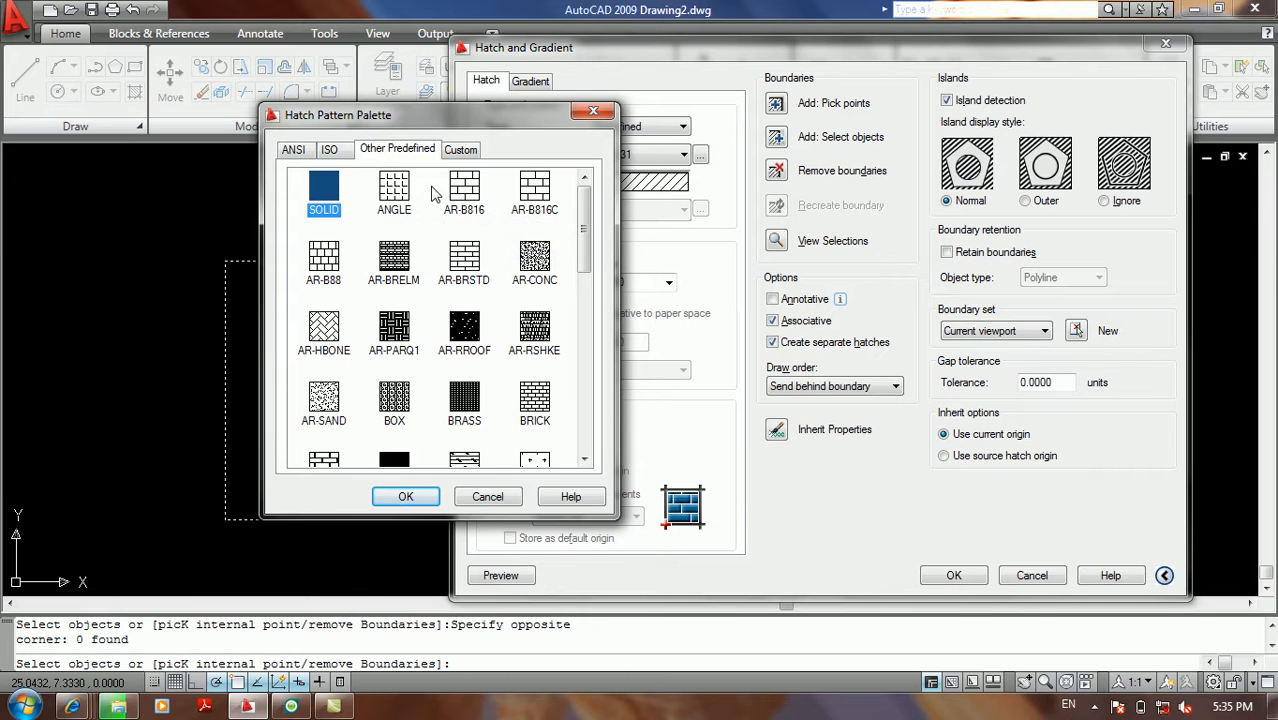
{"action": "left_click", "coordinate": [401, 190]}
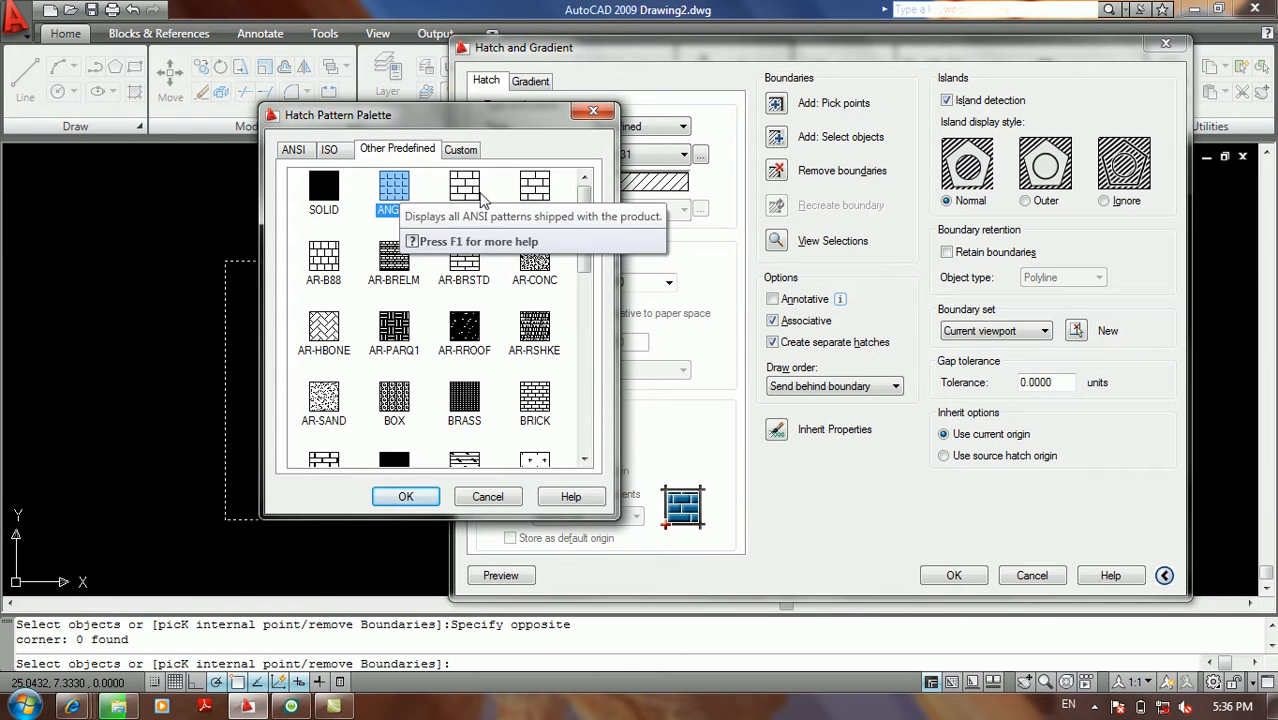
{"action": "left_click", "coordinate": [466, 190]}
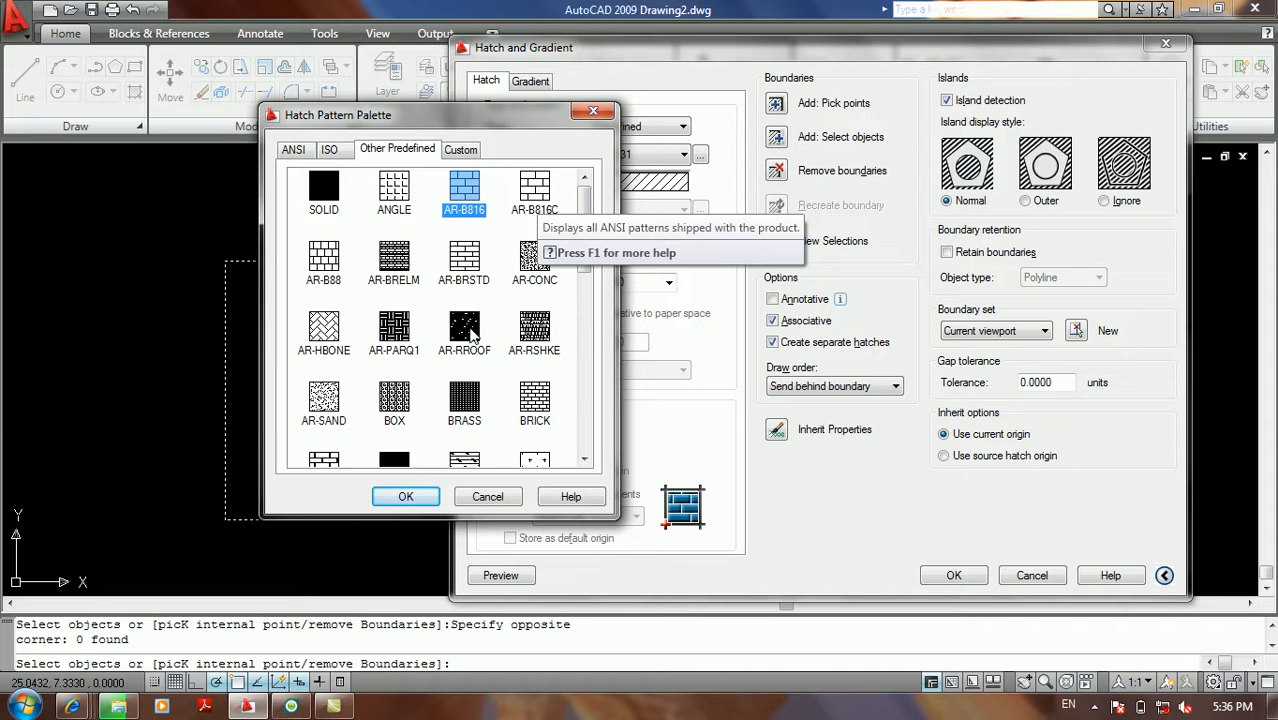
{"action": "left_click", "coordinate": [470, 334]}
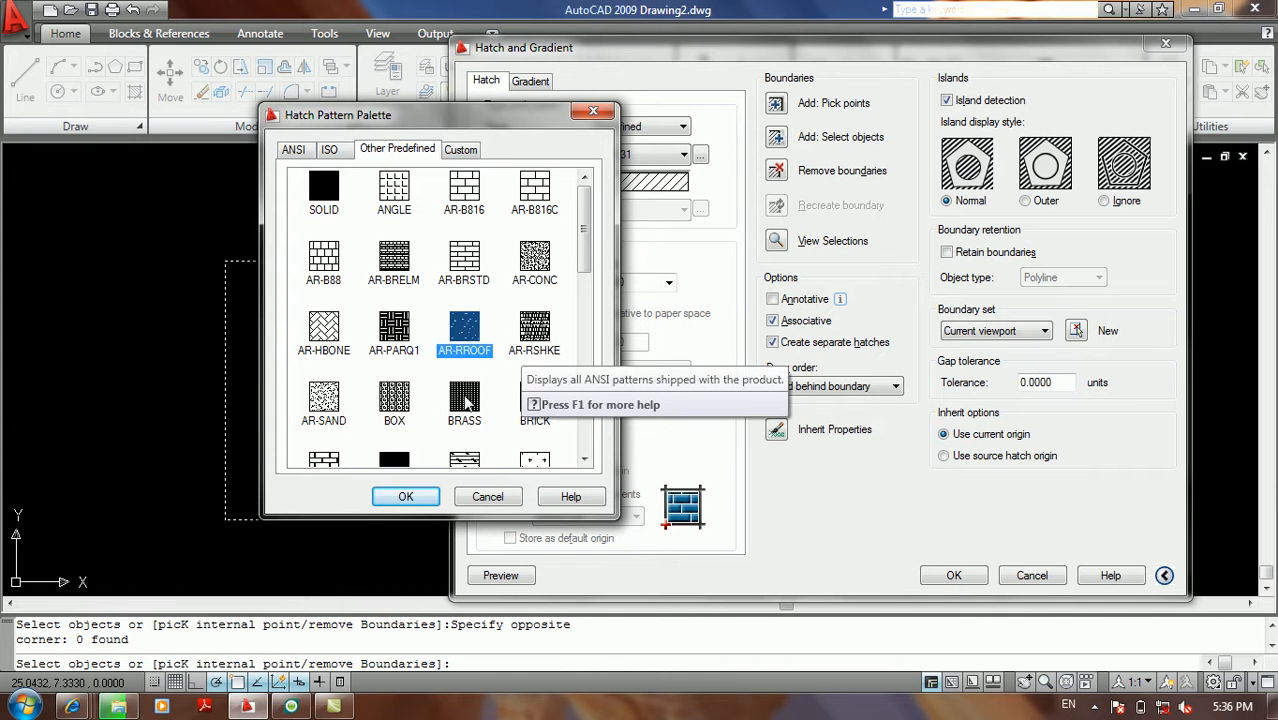
{"action": "left_click", "coordinate": [338, 410]}
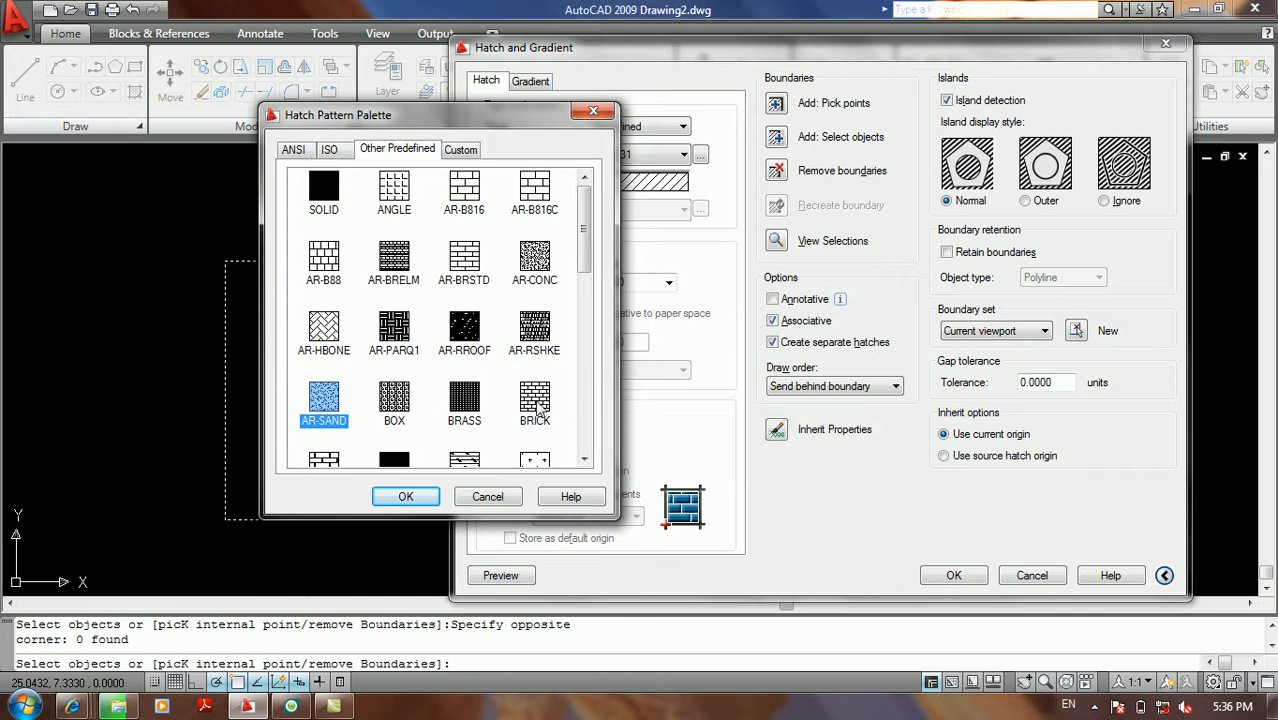
{"action": "left_click", "coordinate": [535, 400]}
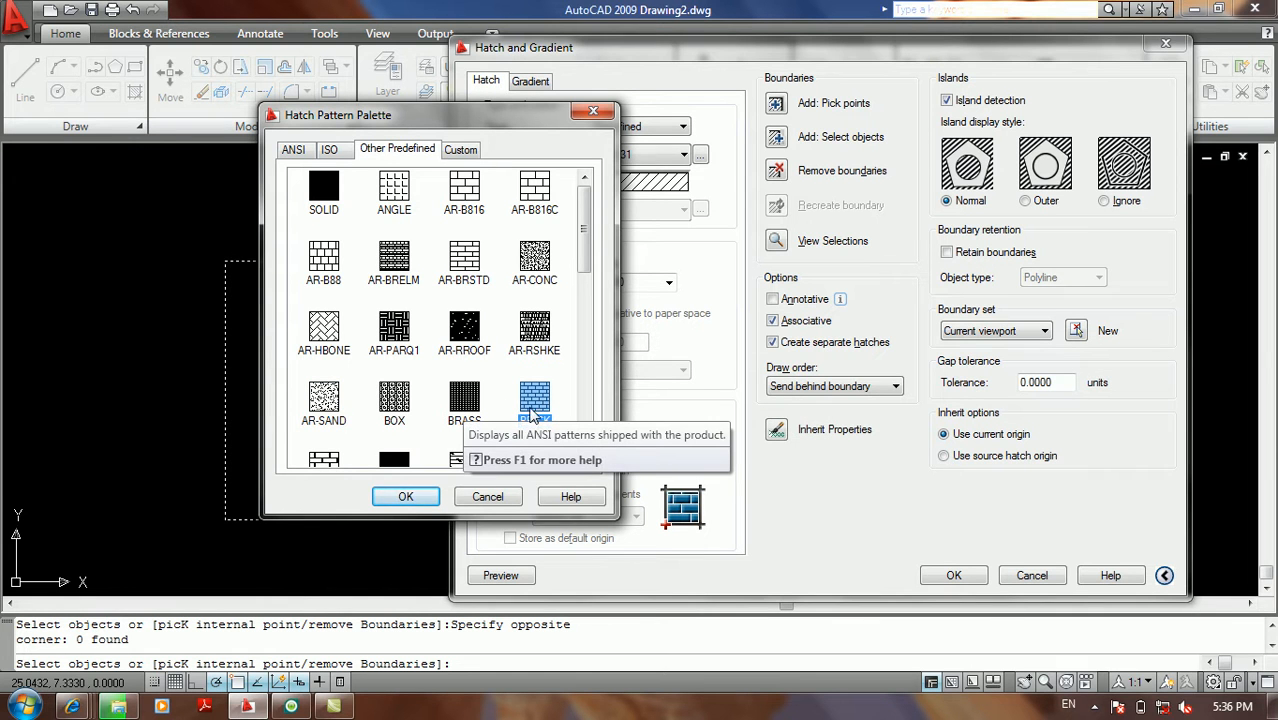
{"action": "left_click", "coordinate": [401, 407]}
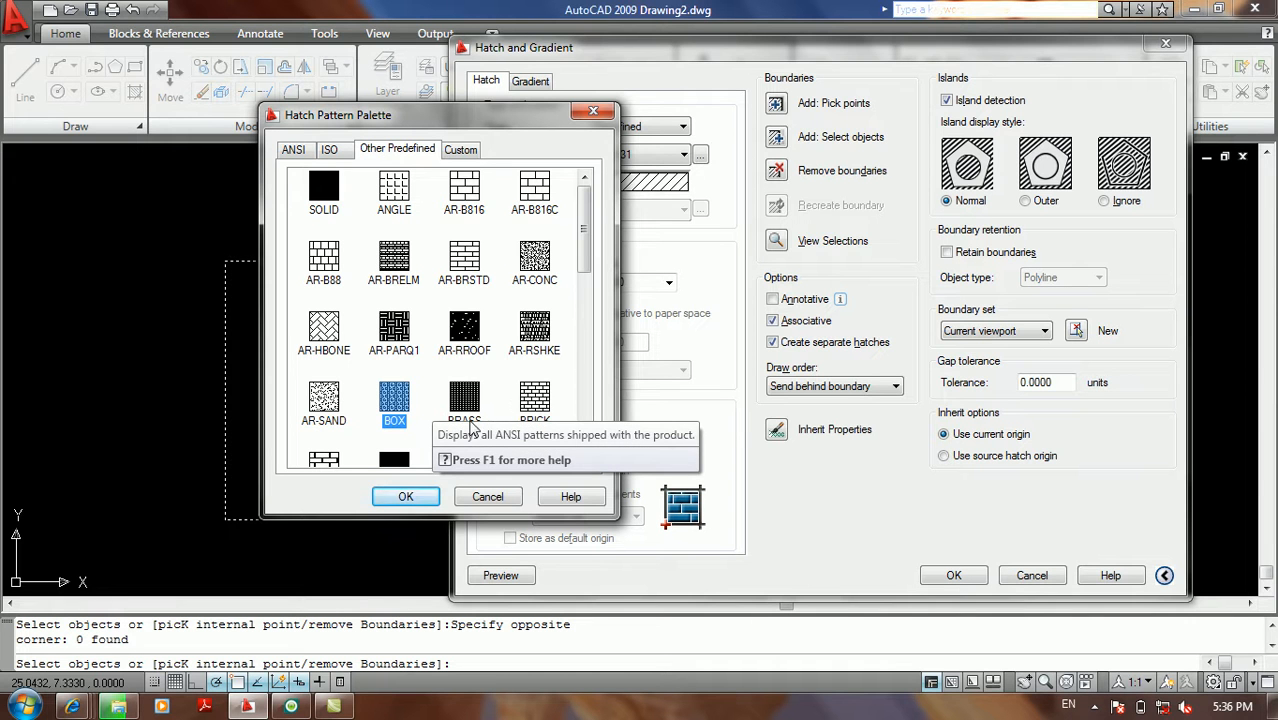
{"action": "left_click", "coordinate": [480, 396]}
Examine the remaining Other Predefined patterns, highlighting EARTH, GRAVEL, HONEY and NET3, and check the Custom patterns before returning to Other Predefined.
{"action": "scroll", "coordinate": [482, 396], "scroll_direction": "down", "scroll_amount": 1}
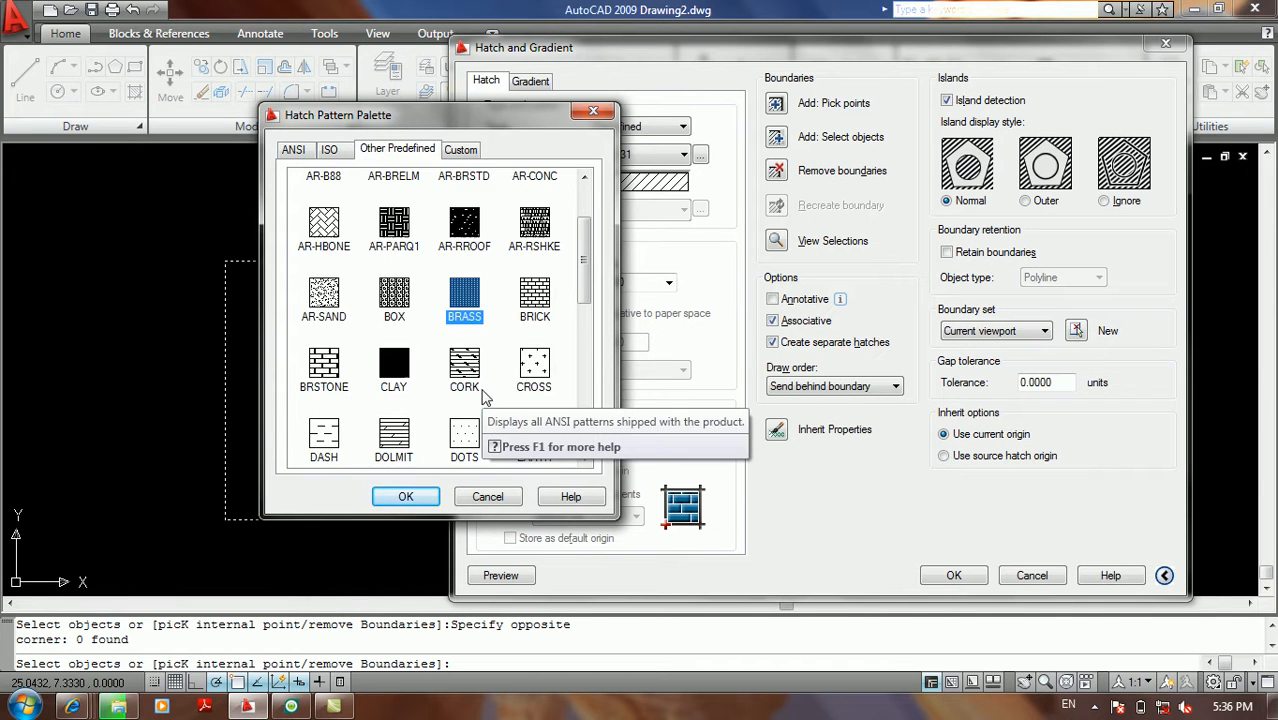
{"action": "scroll", "coordinate": [516, 378], "scroll_direction": "down", "scroll_amount": 2}
{"action": "left_click", "coordinate": [537, 345]}
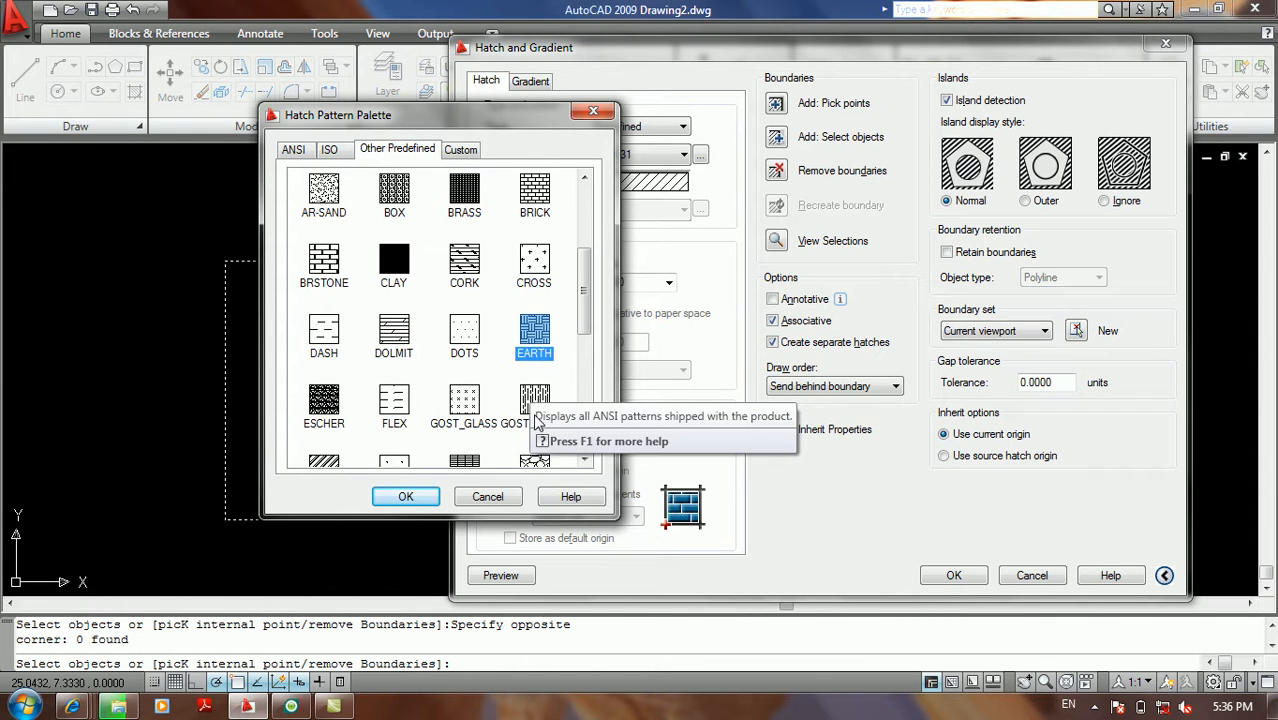
{"action": "scroll", "coordinate": [537, 343], "scroll_direction": "down", "scroll_amount": 3}
{"action": "left_click", "coordinate": [538, 288]}
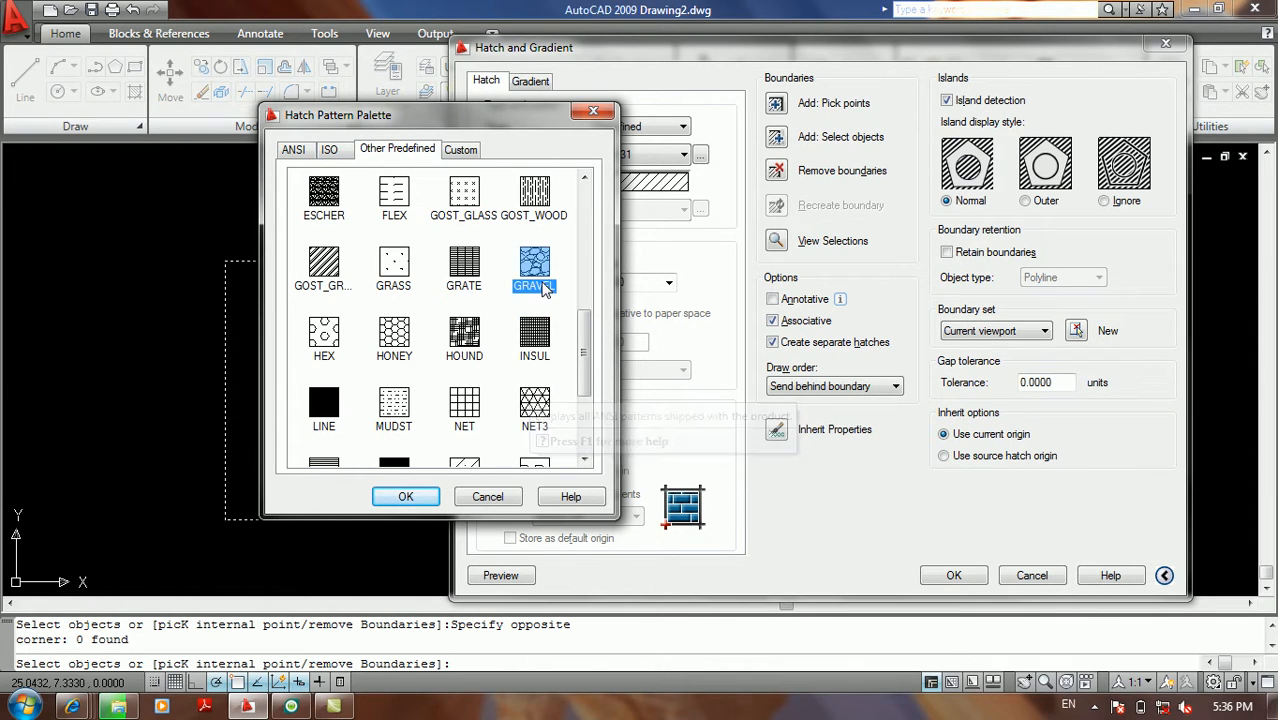
{"action": "left_click", "coordinate": [390, 343]}
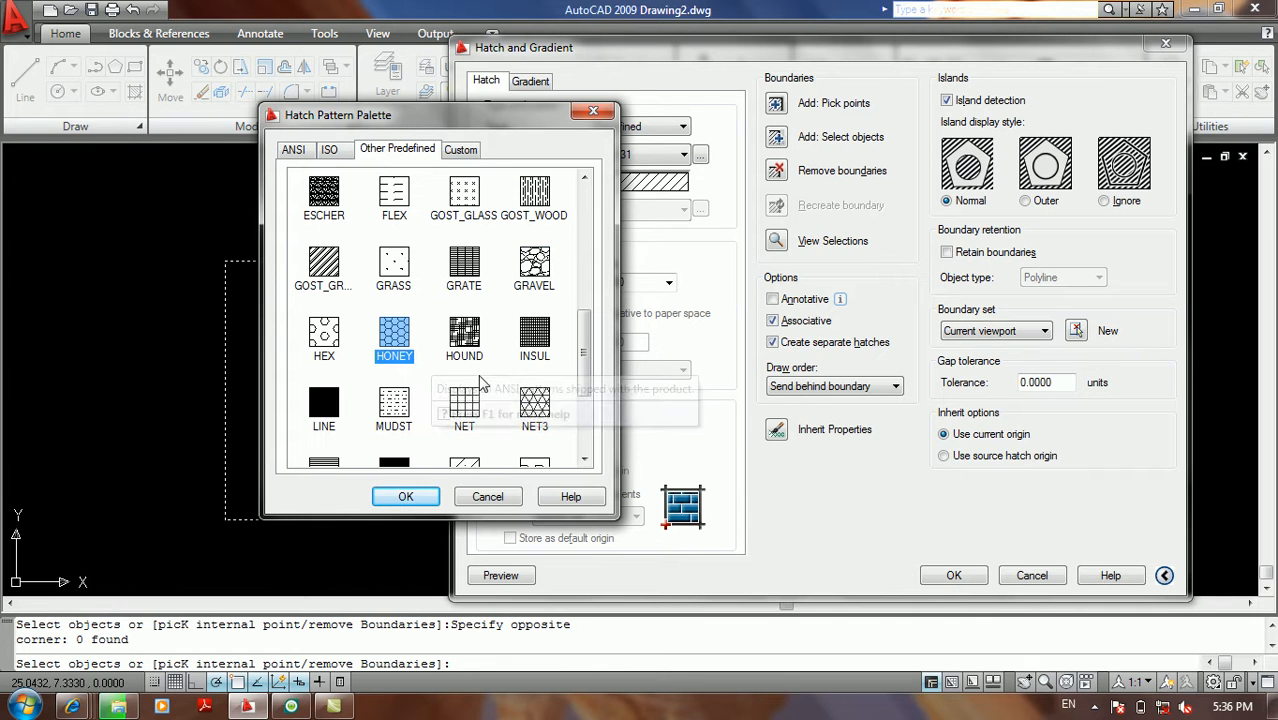
{"action": "left_click", "coordinate": [537, 420]}
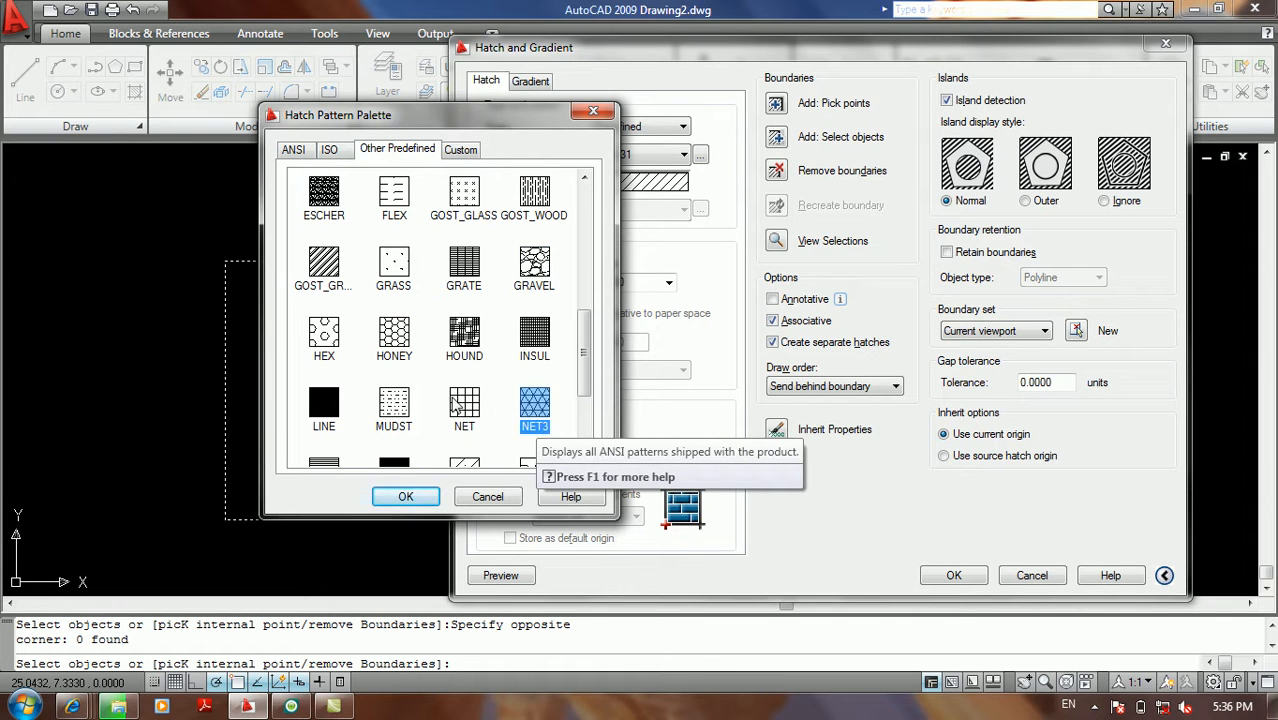
{"action": "scroll", "coordinate": [452, 400], "scroll_direction": "down", "scroll_amount": 1}
{"action": "scroll", "coordinate": [452, 403], "scroll_direction": "down", "scroll_amount": 1}
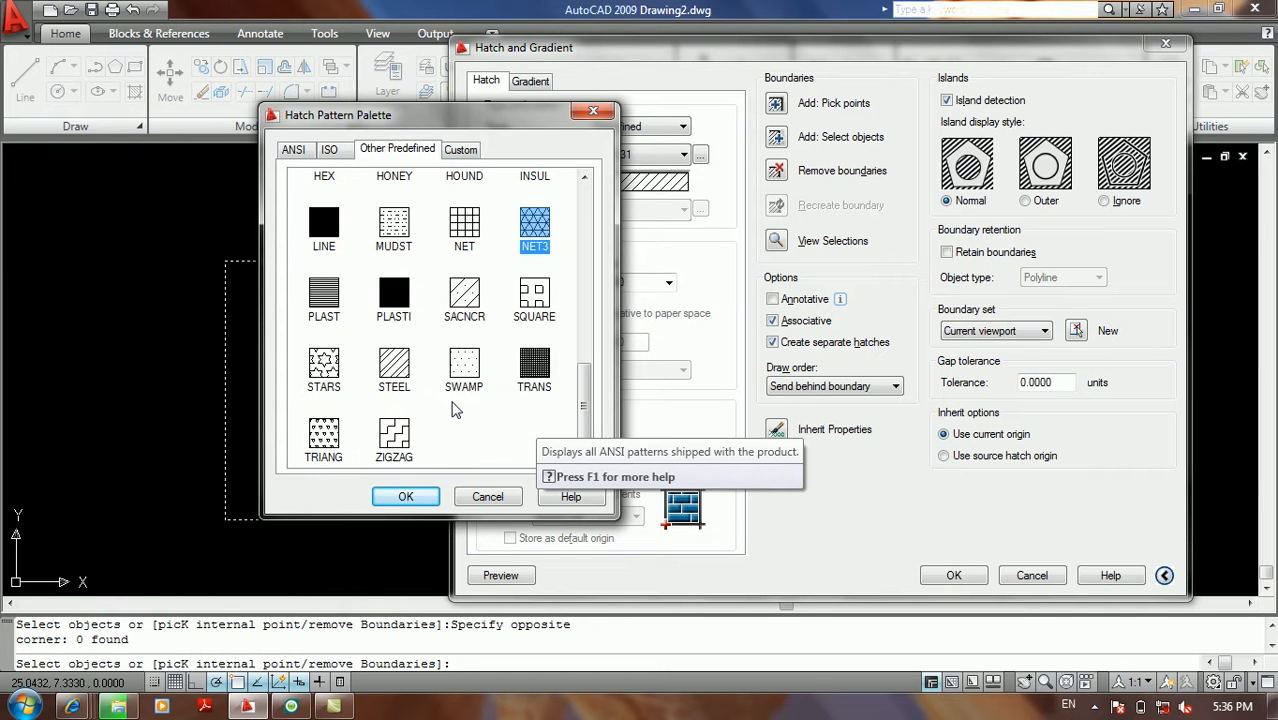
{"action": "scroll", "coordinate": [455, 410], "scroll_direction": "up", "scroll_amount": 3}
{"action": "scroll", "coordinate": [452, 405], "scroll_direction": "down", "scroll_amount": 3}
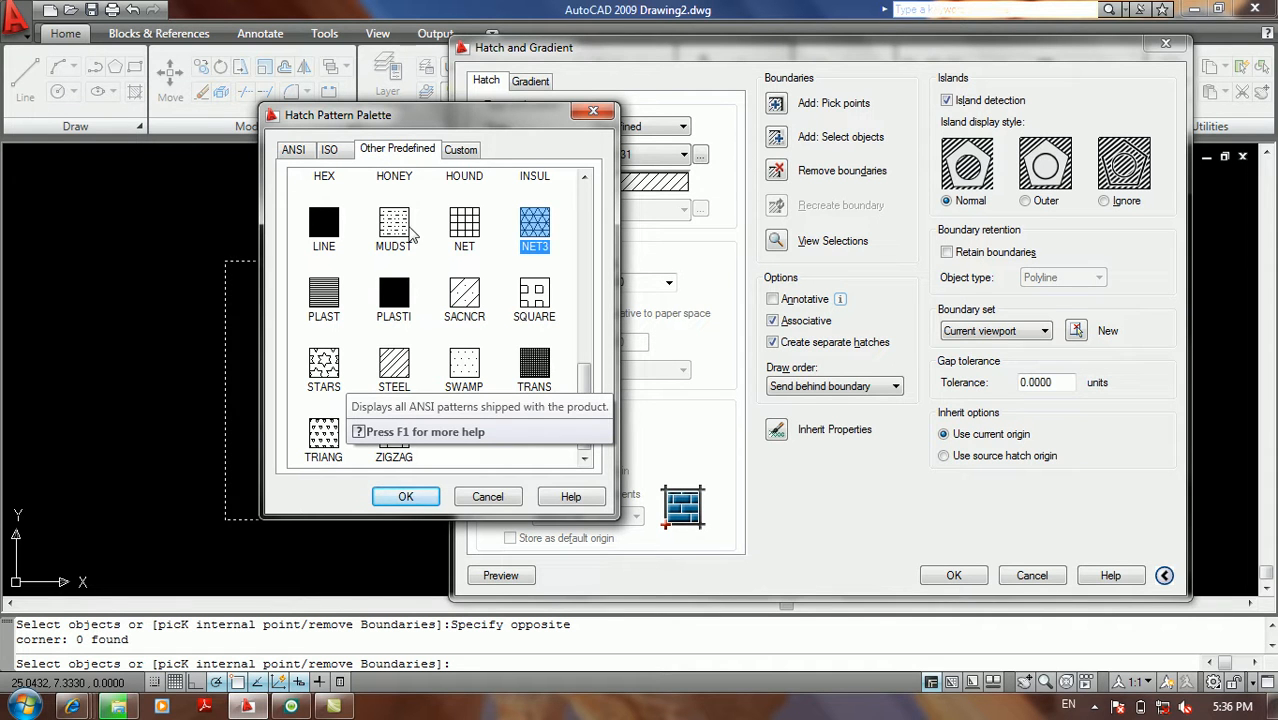
{"action": "scroll", "coordinate": [413, 336], "scroll_direction": "up", "scroll_amount": 5}
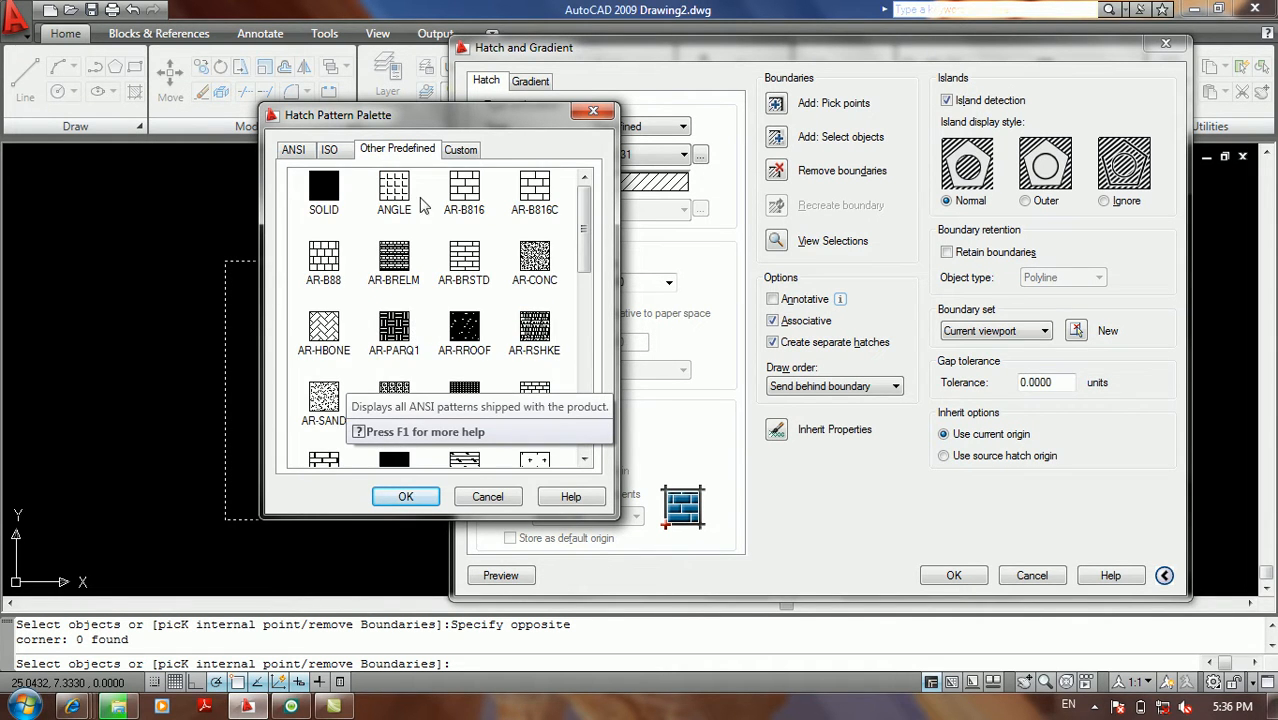
{"action": "left_click", "coordinate": [452, 148]}
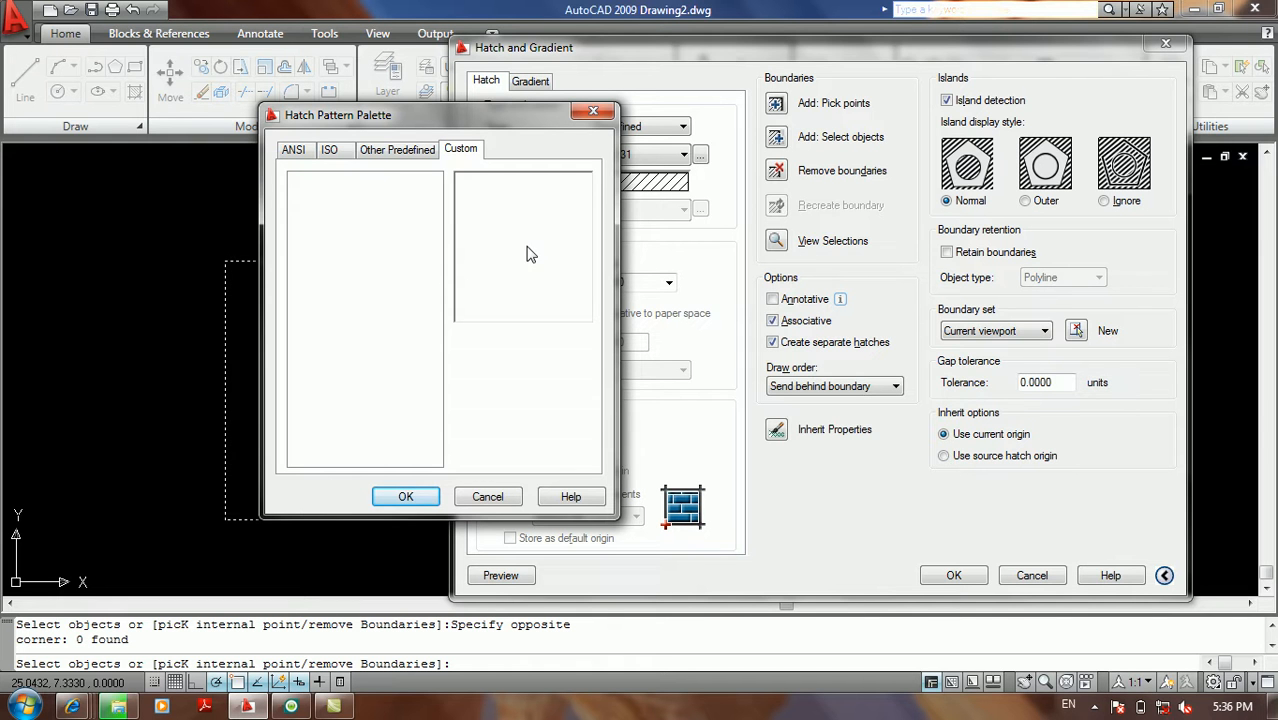
{"action": "left_click", "coordinate": [388, 154]}
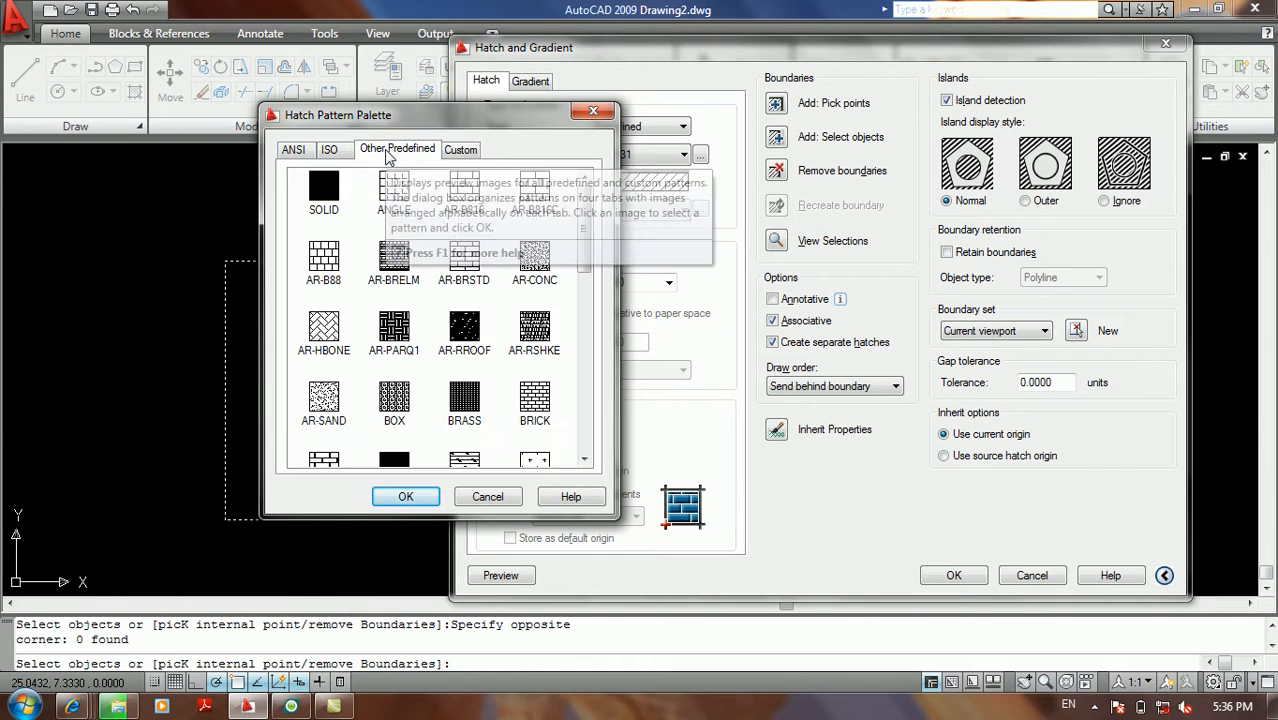
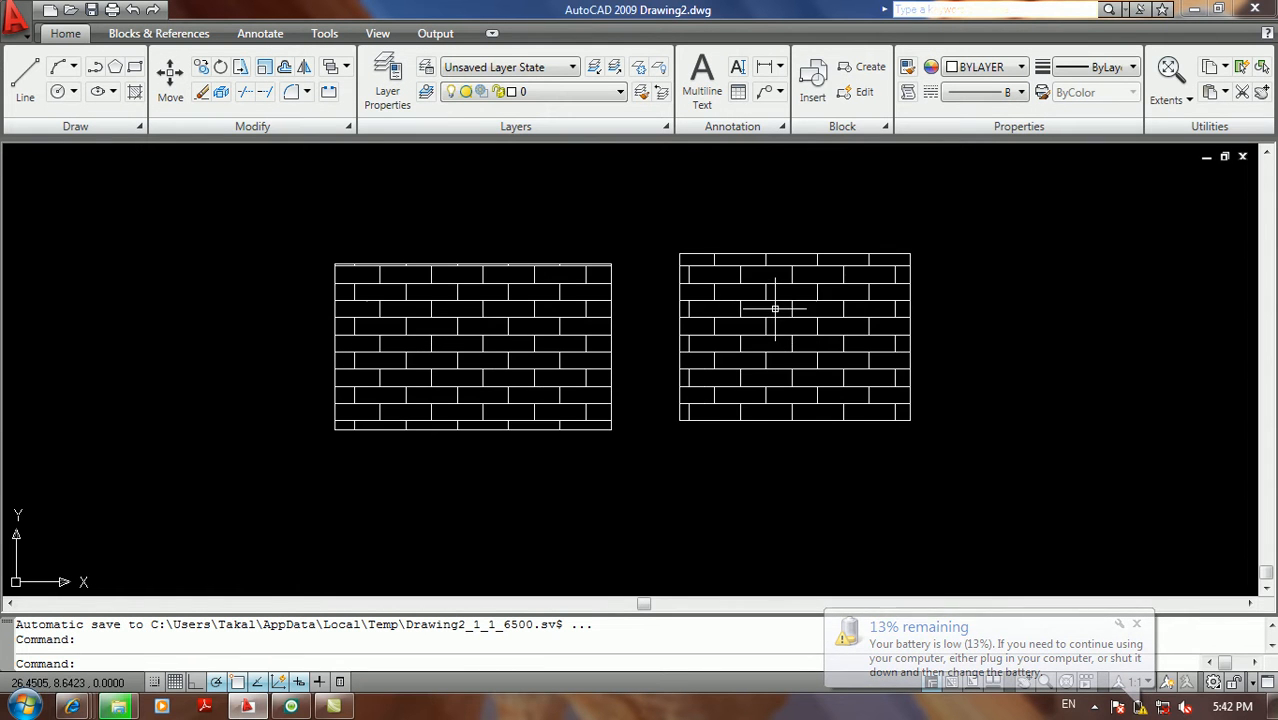
Select the brick hatch inside the two rectangles to check whether it forms a single object.
{"action": "left_click", "coordinate": [780, 300]}
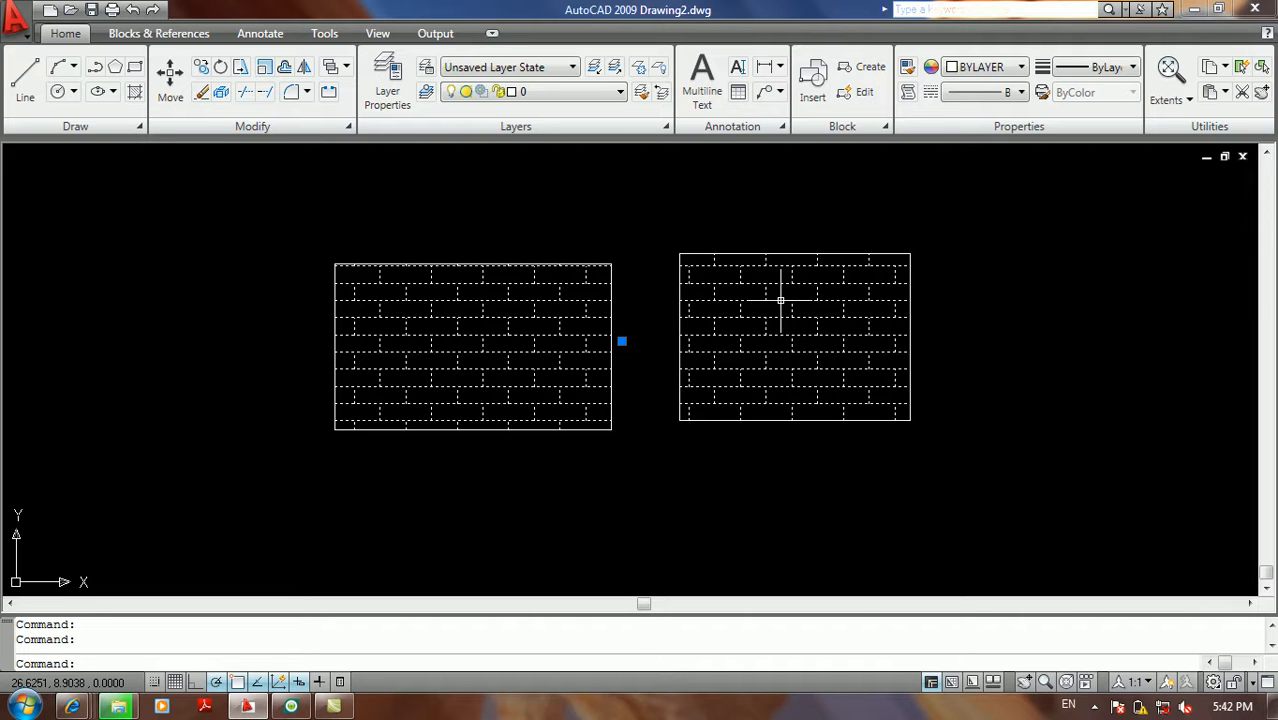
{"action": "mouse_move", "coordinate": [780, 300]}
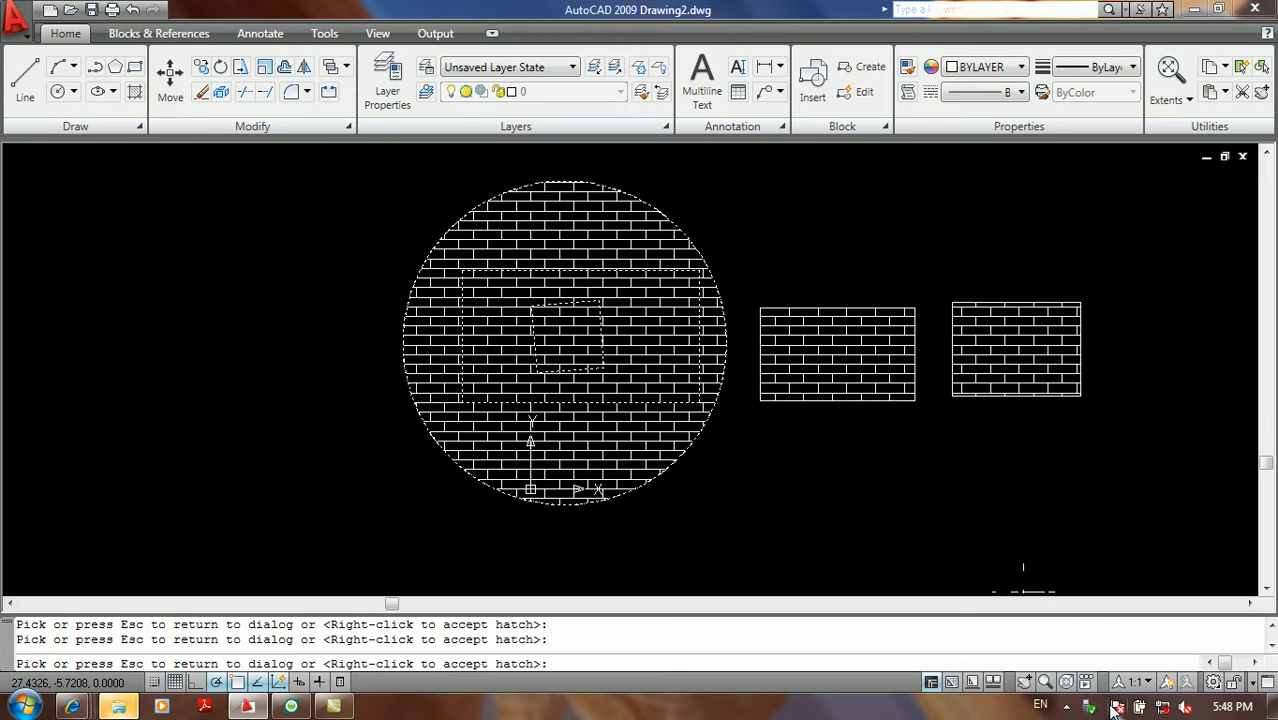
Leave the circle's hatch preview, view the Gradient options and cancel the pending hatch.
{"action": "key", "text": "Escape"}
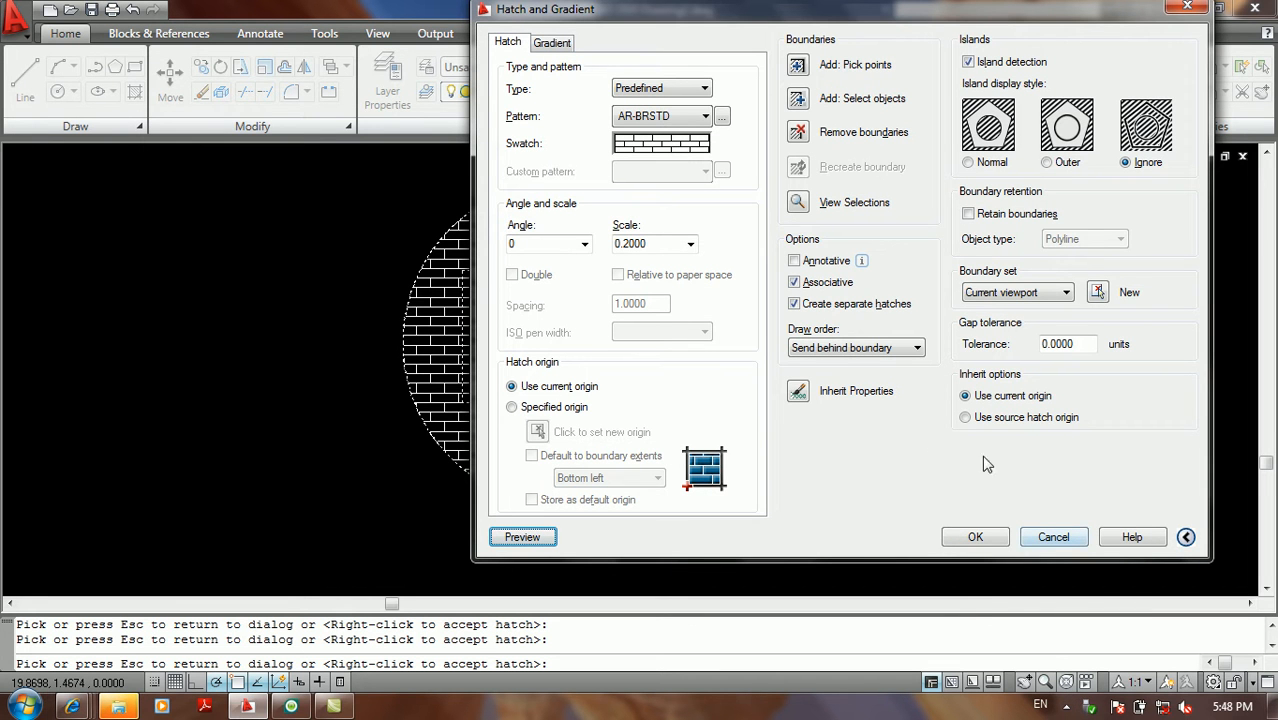
{"action": "left_click", "coordinate": [553, 44]}
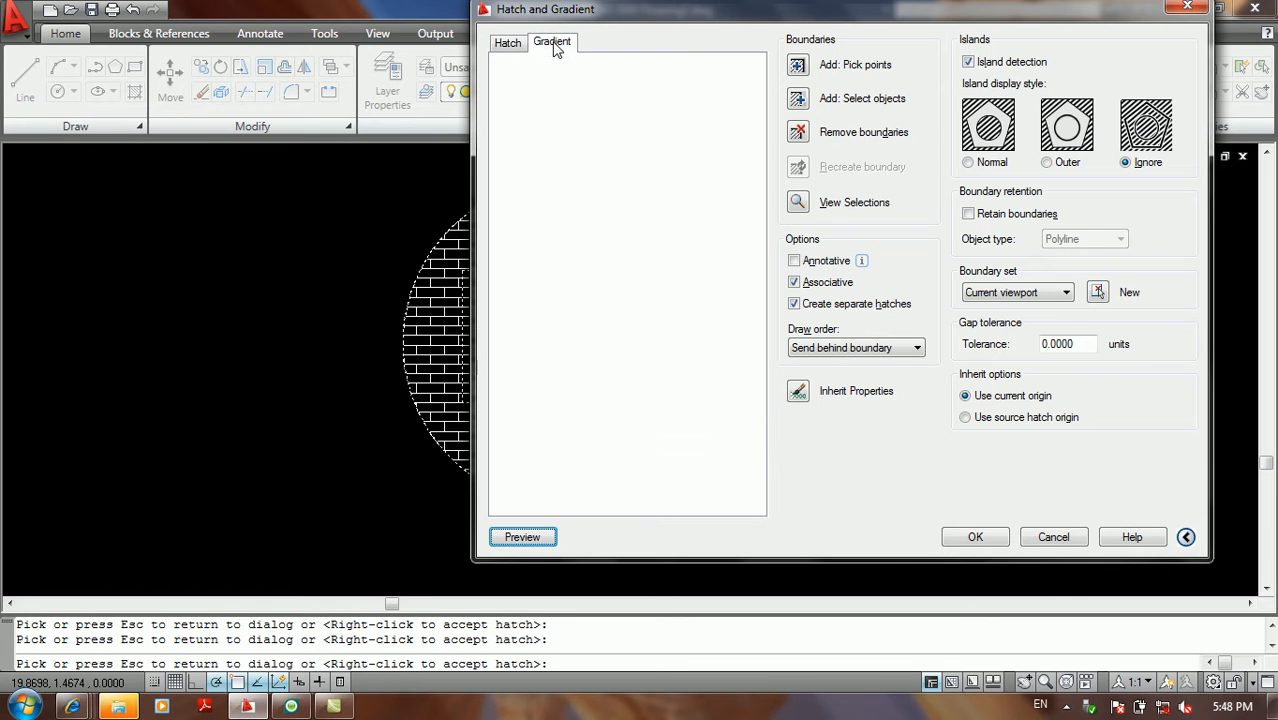
{"action": "left_click", "coordinate": [512, 45]}
{"action": "left_click", "coordinate": [548, 44]}
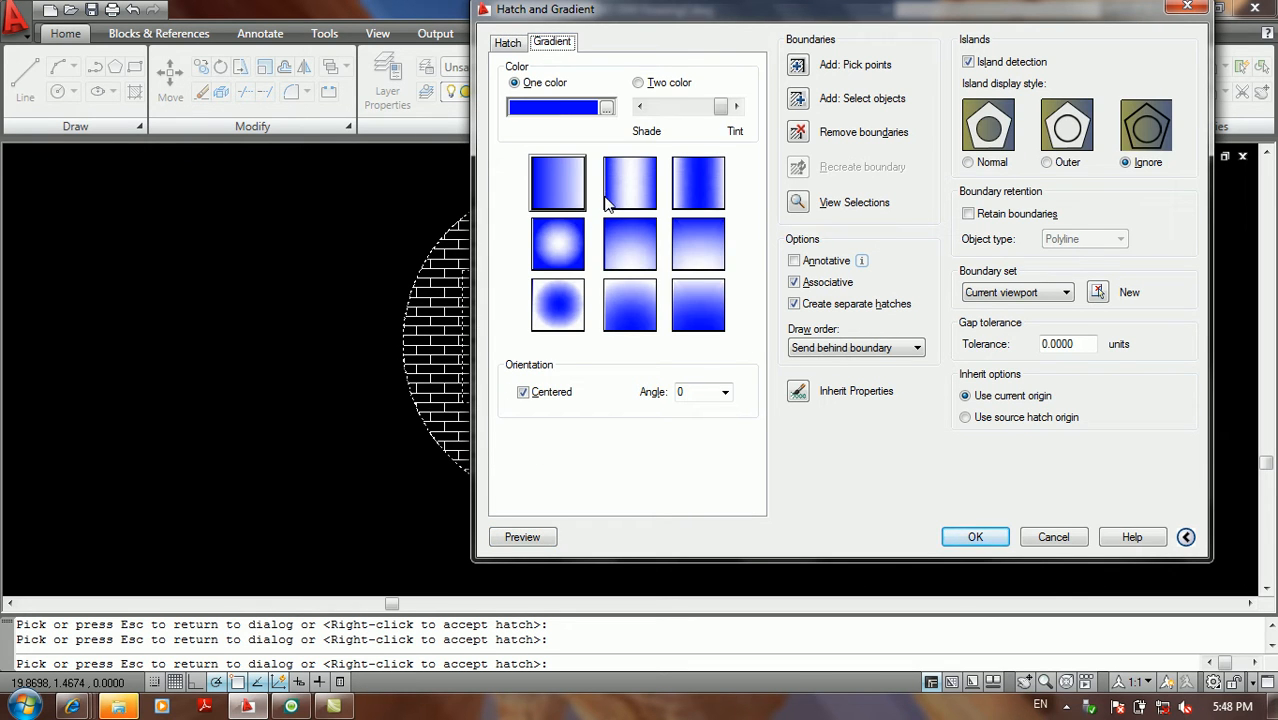
{"action": "left_click", "coordinate": [1053, 538]}
Draw a new rectangle in the empty space to the right of the two brick-hatched rectangles.
{"action": "middle_click_drag", "start_coordinate": [897, 473], "coordinate": [617, 478]}
{"action": "middle_click_drag", "start_coordinate": [758, 467], "coordinate": [625, 519]}
{"action": "type", "text": "rec"}
{"action": "key", "text": "Return"}
{"action": "left_click", "coordinate": [822, 323]}
{"action": "left_click", "coordinate": [932, 438]}
{"action": "middle_click_drag", "start_coordinate": [870, 400], "coordinate": [842, 402]}
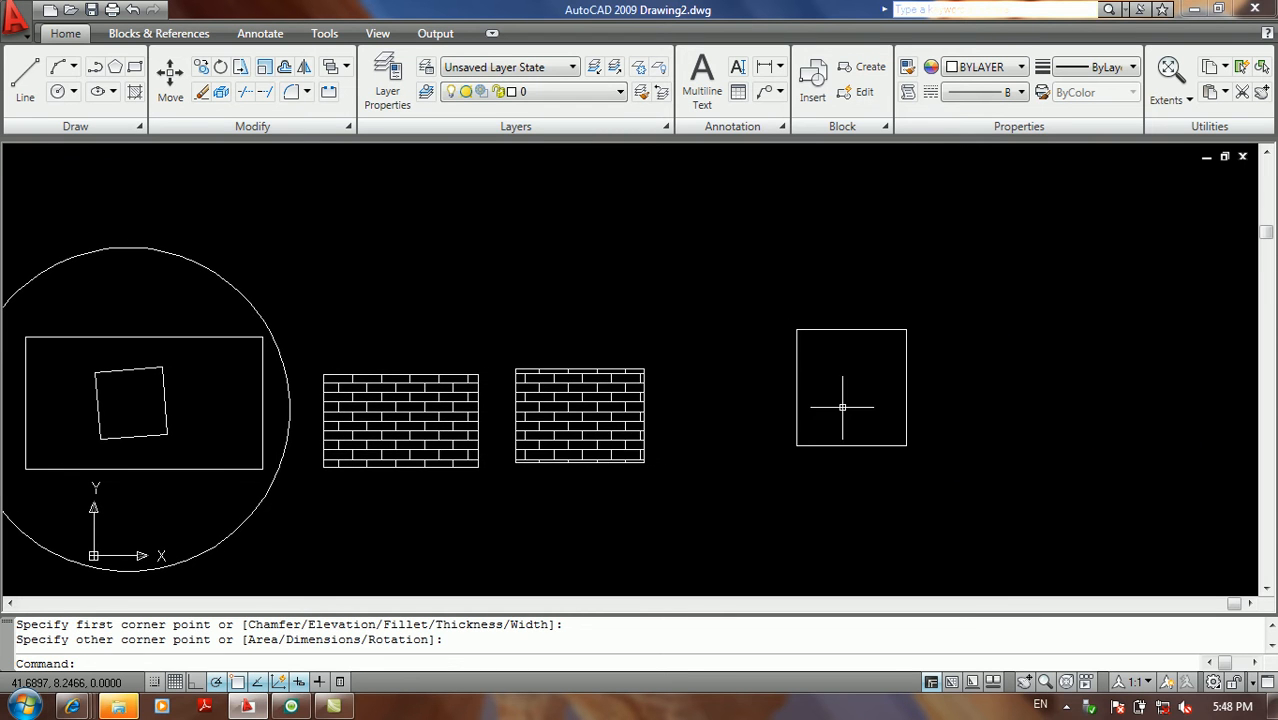
{"action": "type", "text": "h"}
{"action": "key", "text": "Return"}
{"action": "left_click", "coordinate": [363, 80]}
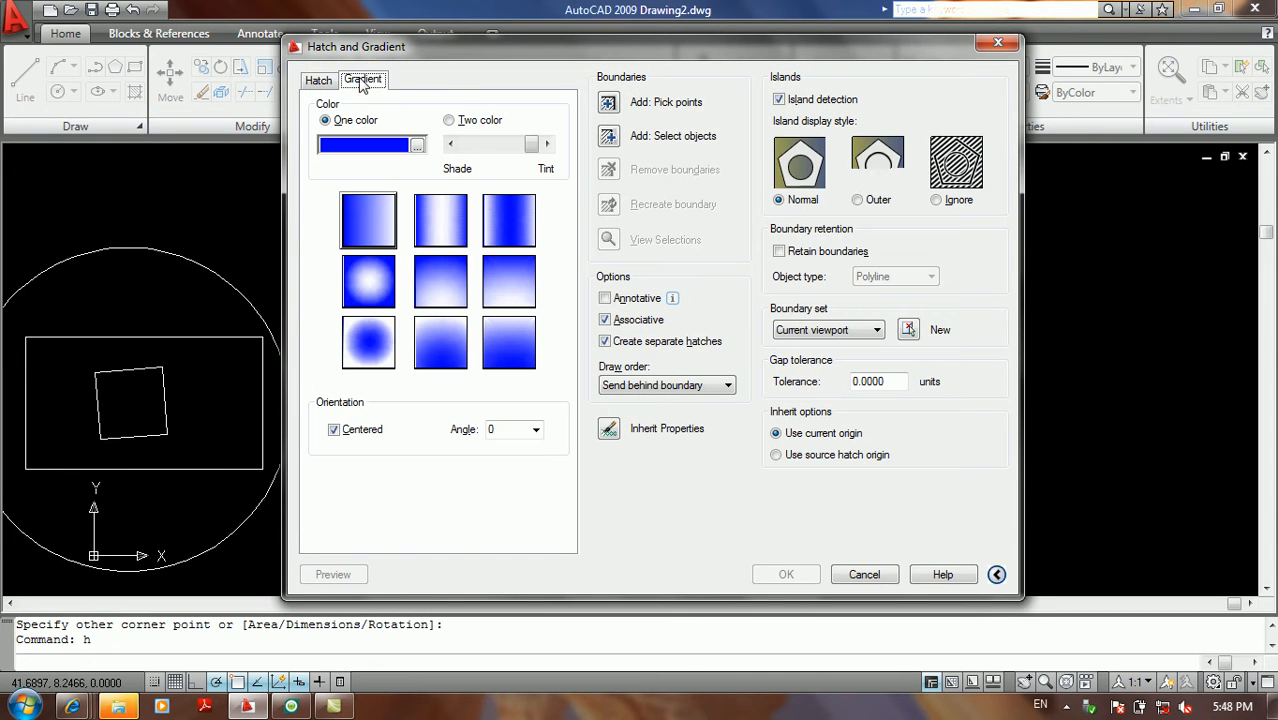
{"action": "left_click", "coordinate": [864, 577]}
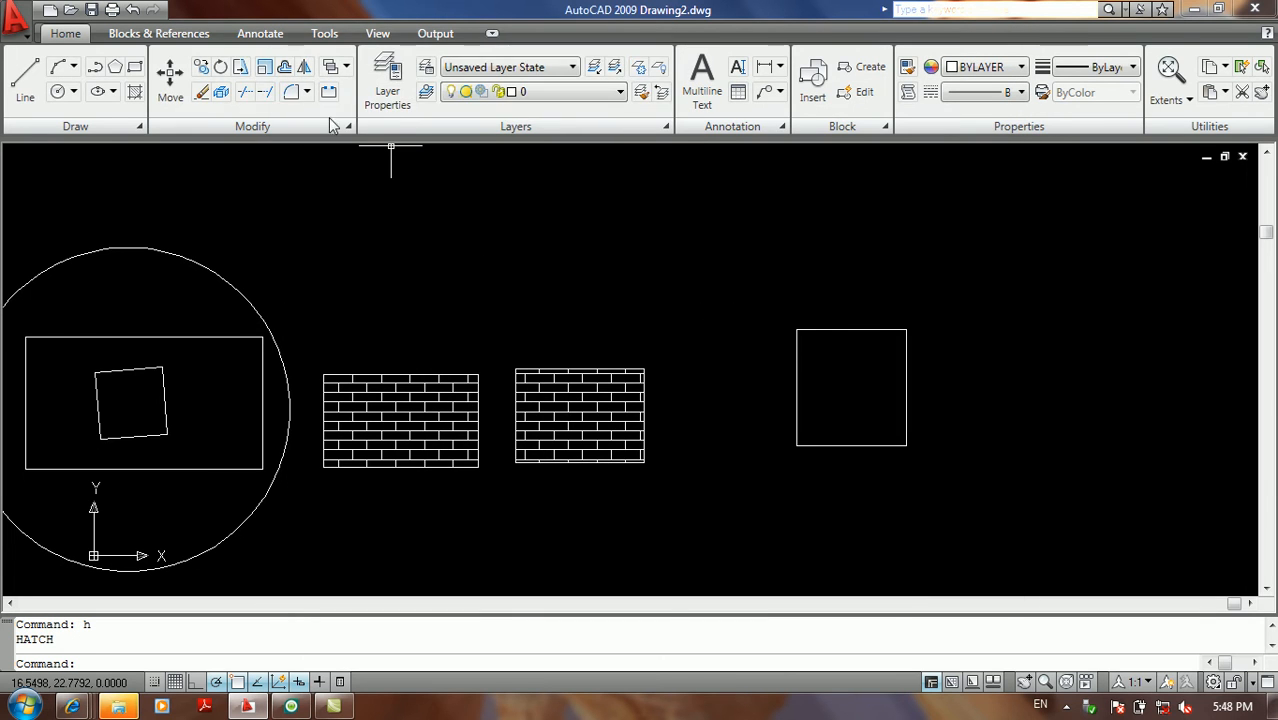
{"action": "left_click", "coordinate": [27, 35]}
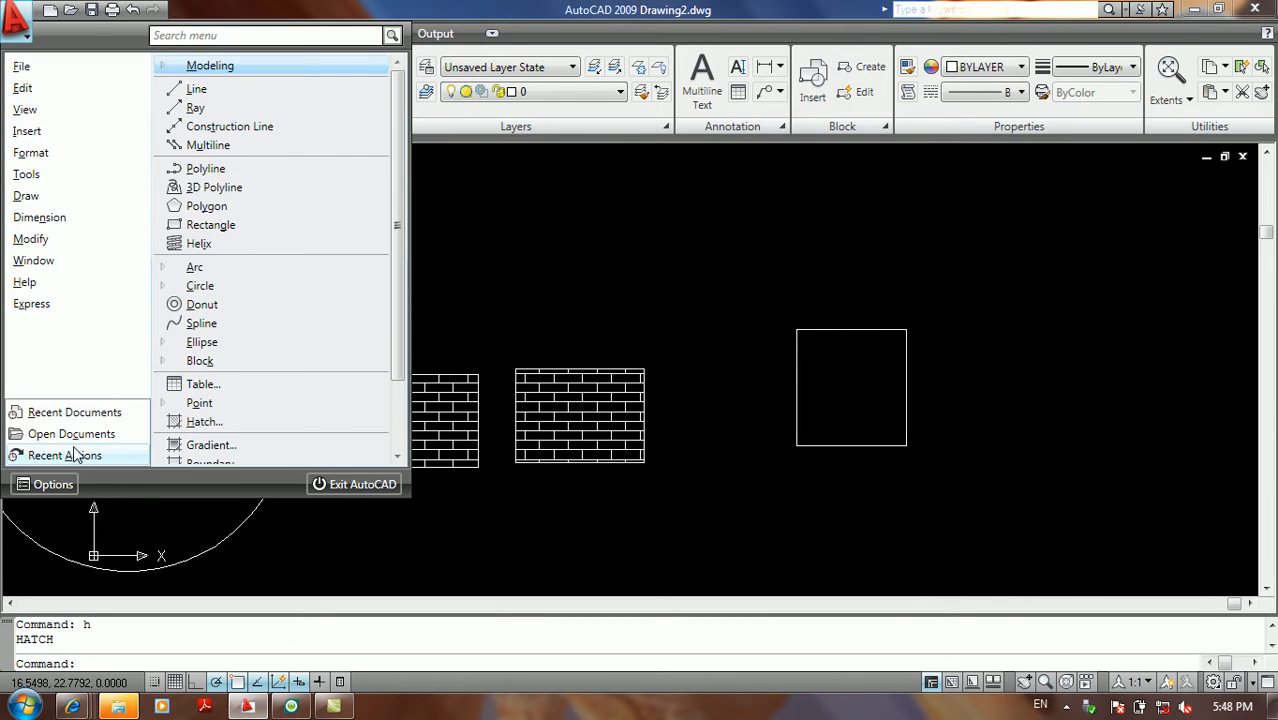
{"action": "mouse_move", "coordinate": [127, 197]}
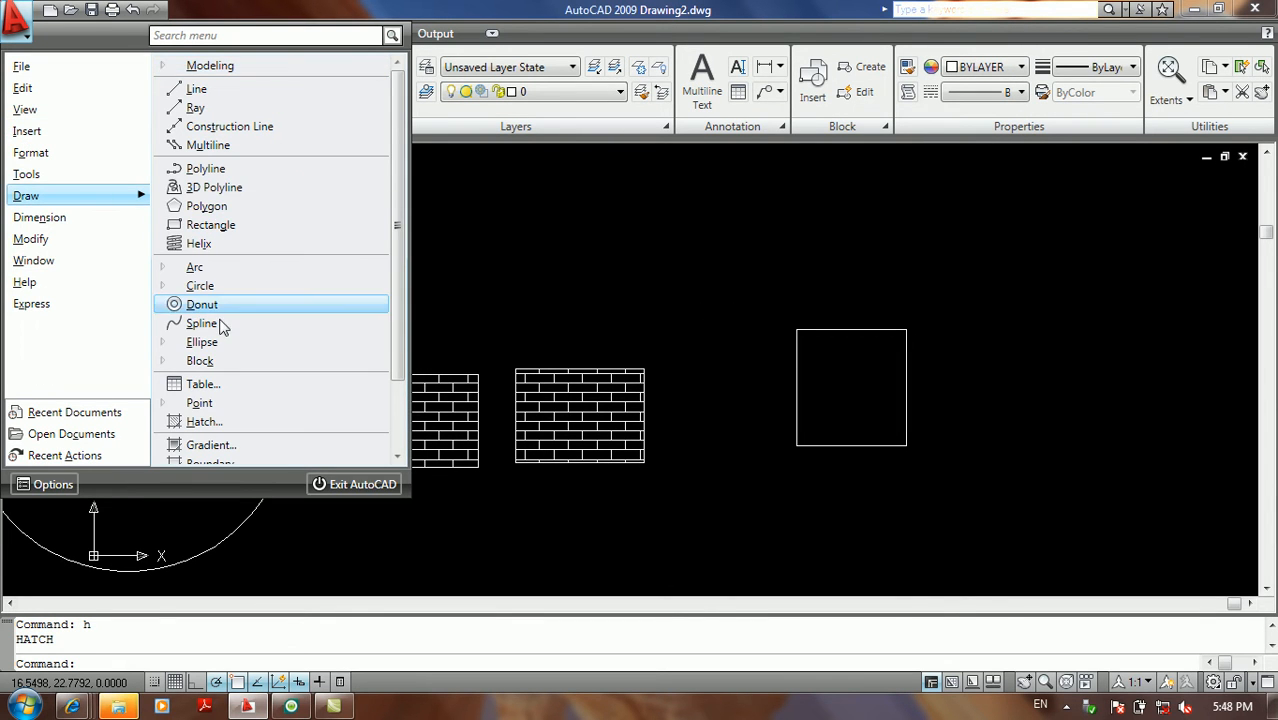
{"action": "scroll", "coordinate": [203, 418], "scroll_direction": "down", "scroll_amount": 1}
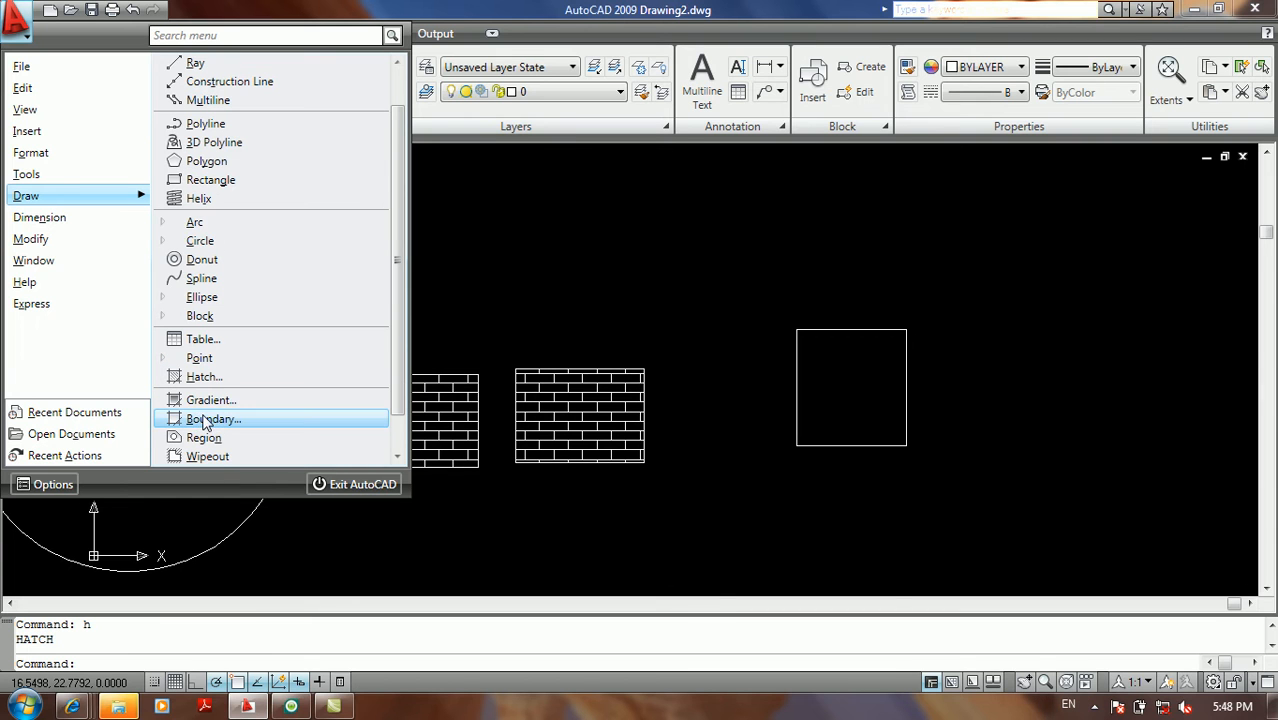
{"action": "left_click", "coordinate": [497, 279]}
{"action": "left_click", "coordinate": [474, 289]}
{"action": "left_click", "coordinate": [440, 274]}
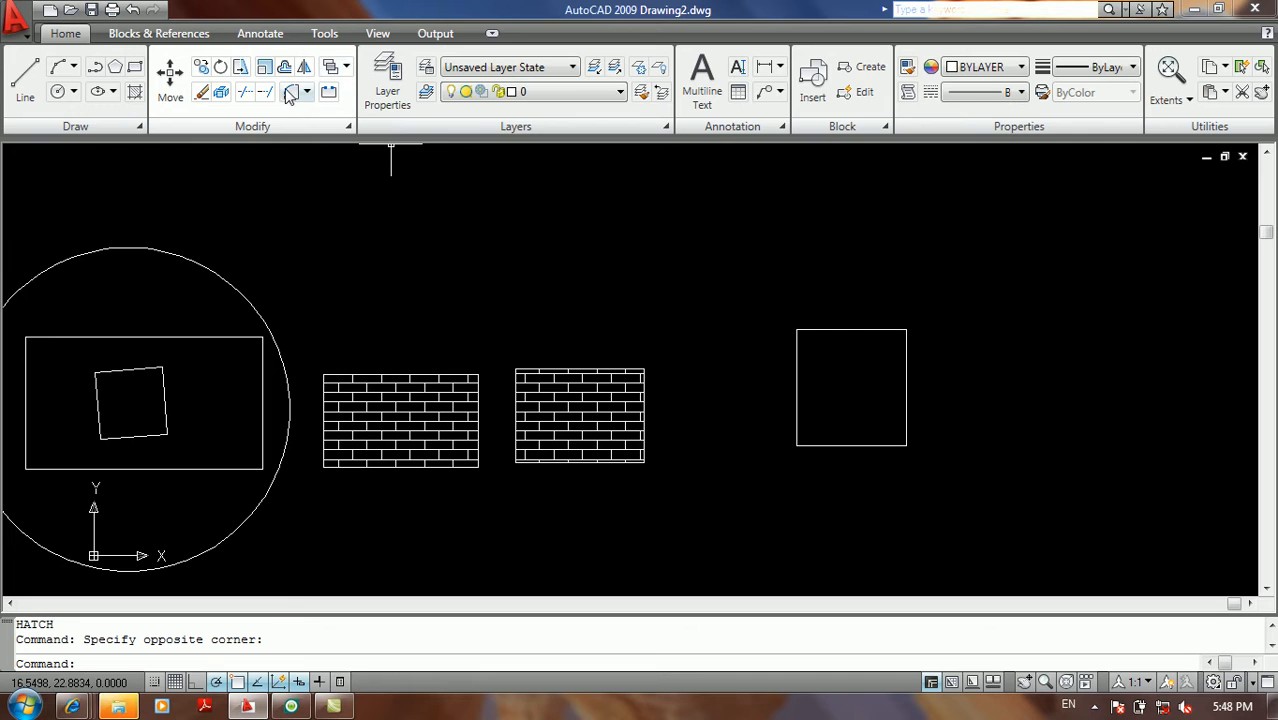
Start a gradient fill using two colors and choose a muted pale yellow true color for Color 2.
{"action": "left_click", "coordinate": [139, 127]}
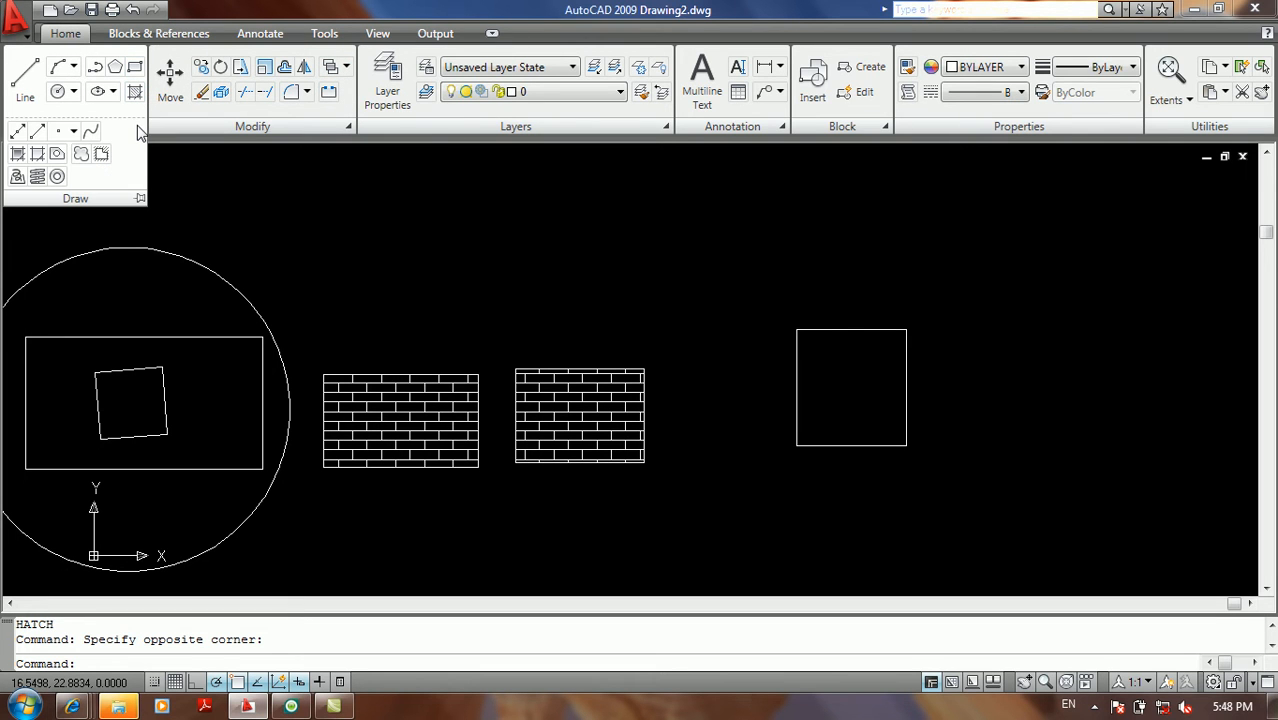
{"action": "left_click", "coordinate": [18, 157]}
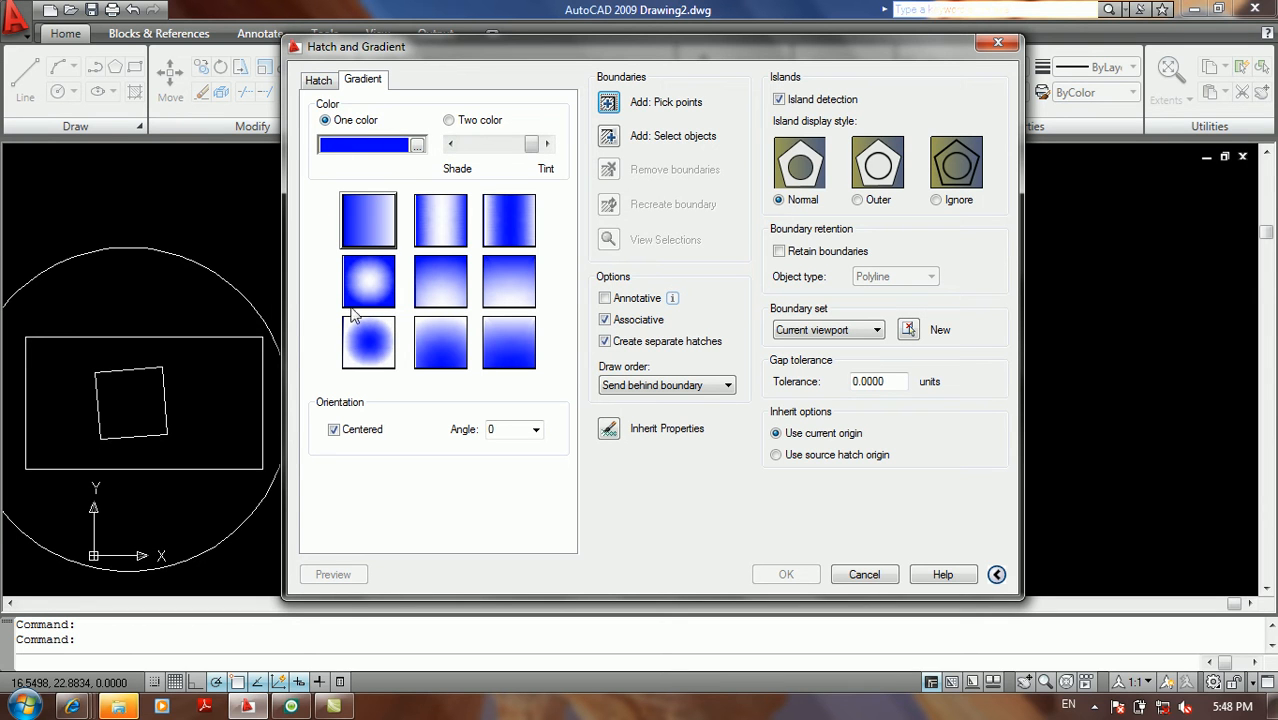
{"action": "left_click", "coordinate": [449, 120]}
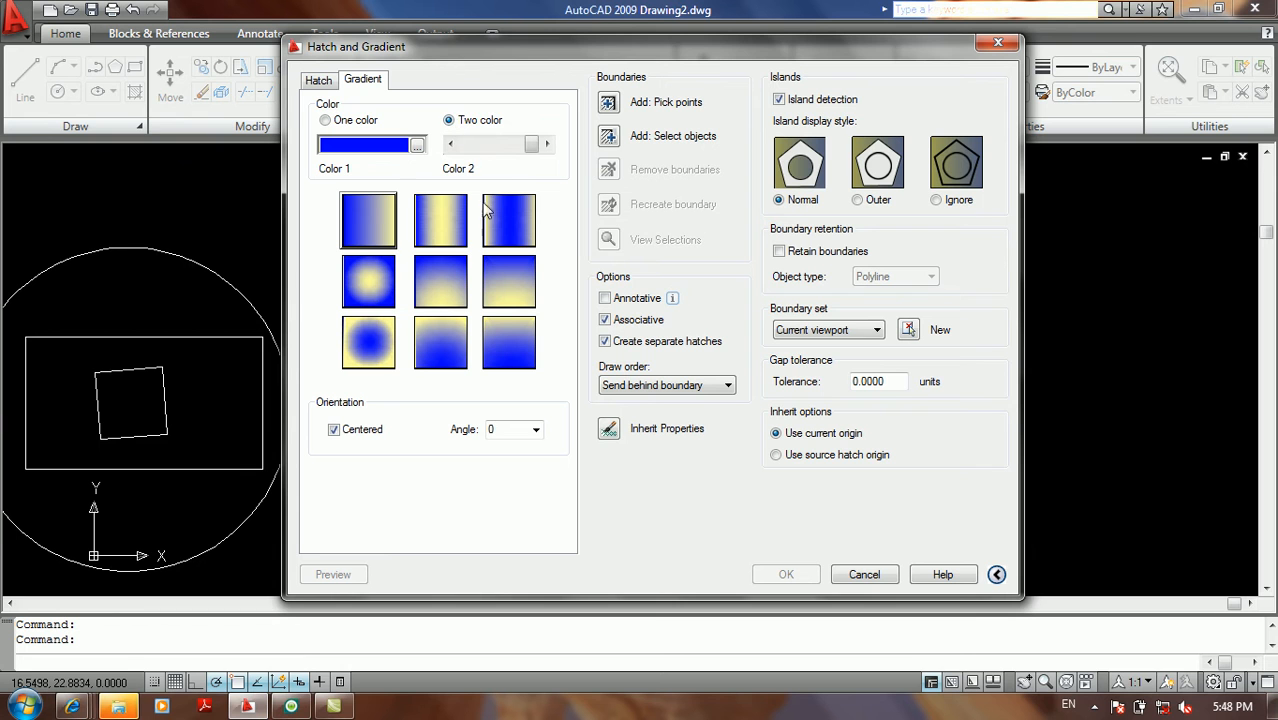
{"action": "left_click", "coordinate": [541, 144]}
{"action": "mouse_move", "coordinate": [527, 313]}
{"action": "left_mouse_down"}
{"action": "mouse_move", "coordinate": [585, 363]}
{"action": "mouse_move", "coordinate": [562, 329]}
{"action": "mouse_move", "coordinate": [516, 321]}
{"action": "left_mouse_up"}
{"action": "left_click", "coordinate": [613, 500]}
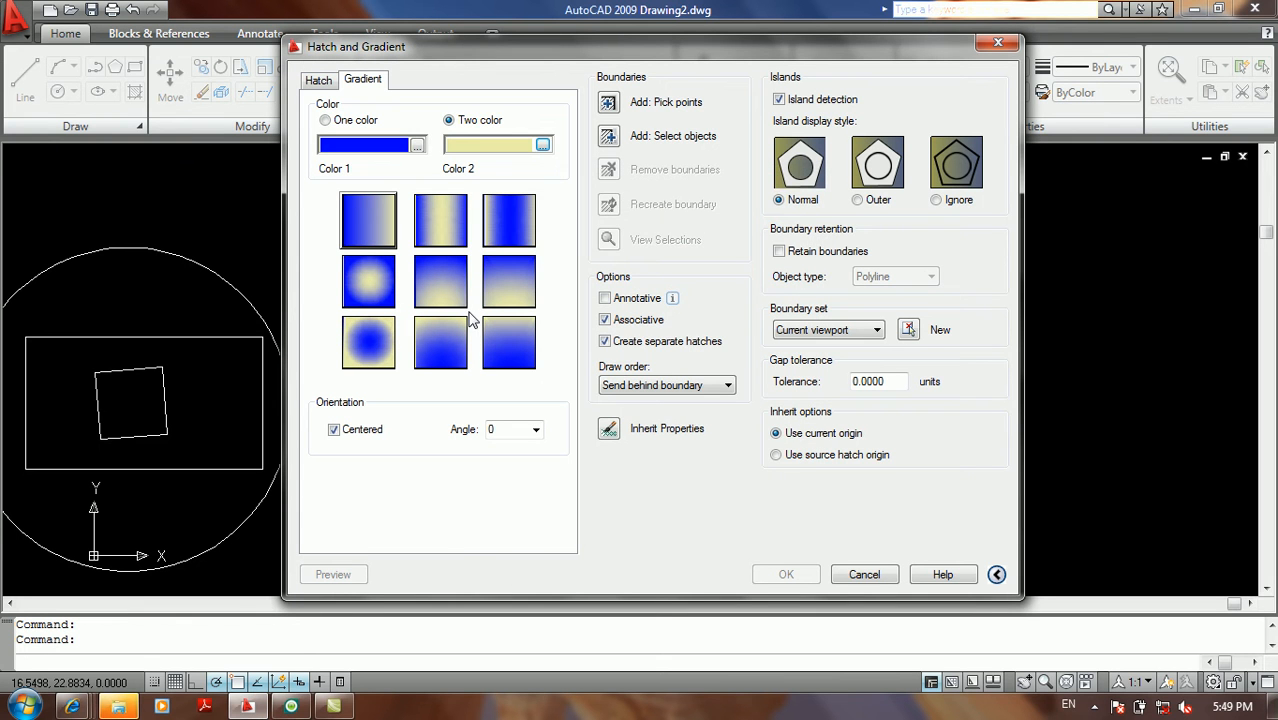
Set the gradient's Color 1 to the magenta true color 182,73,155.
{"action": "left_click", "coordinate": [417, 146]}
{"action": "left_click", "coordinate": [528, 300]}
{"action": "left_click", "coordinate": [495, 388]}
{"action": "left_click", "coordinate": [660, 408]}
{"action": "left_click", "coordinate": [642, 360]}
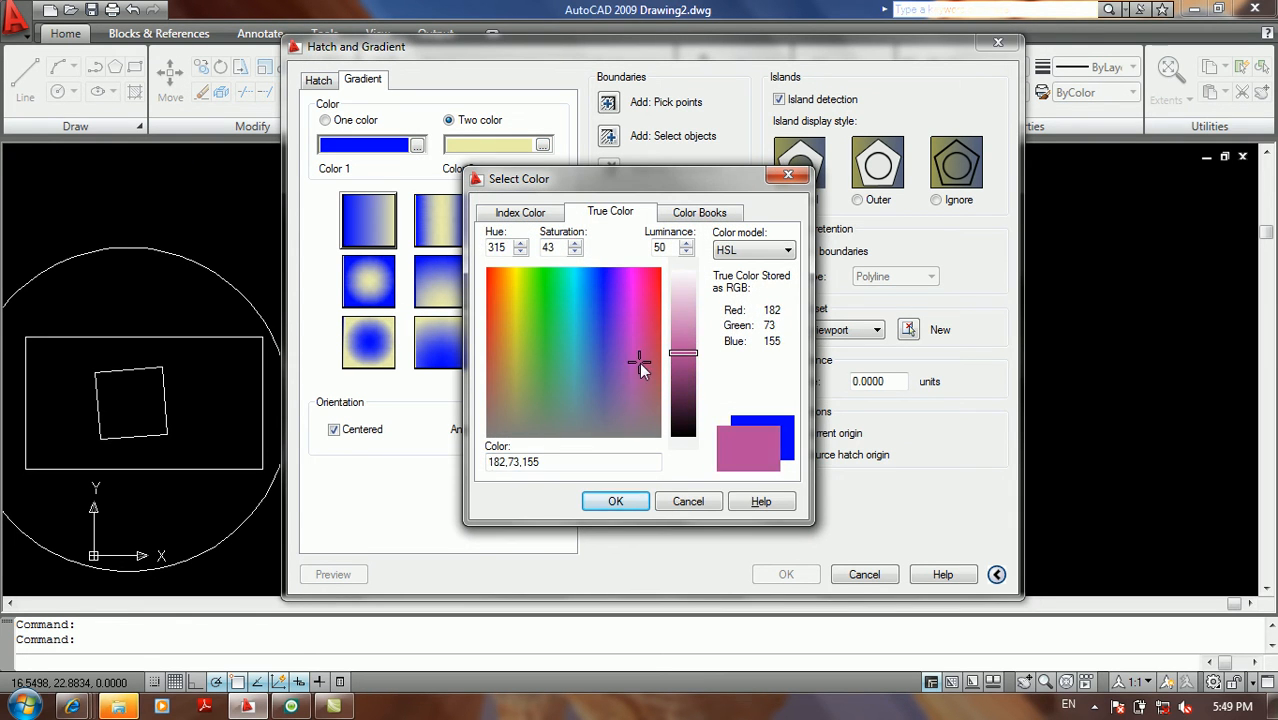
{"action": "left_click", "coordinate": [615, 501]}
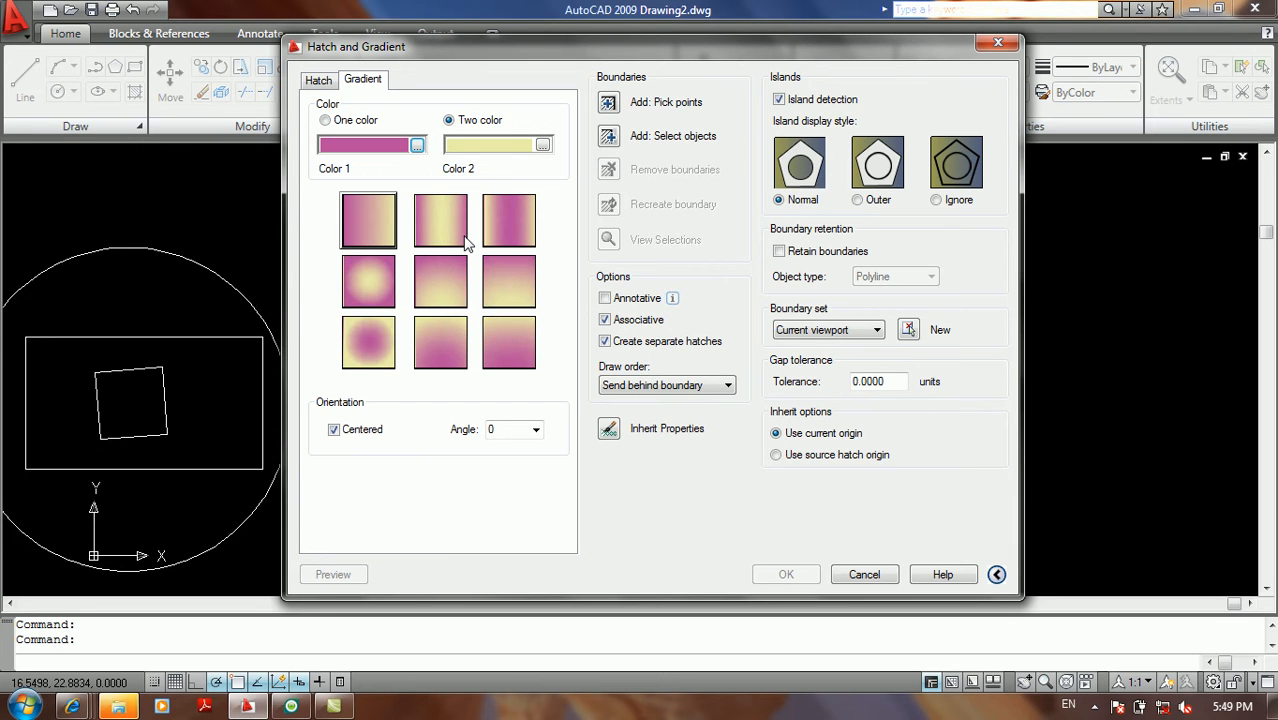
Pick the inside of the new rectangle as the boundary and preview the gradient with a yellow vertical center band and magenta edges.
{"action": "left_click", "coordinate": [617, 107]}
{"action": "left_click", "coordinate": [844, 360]}
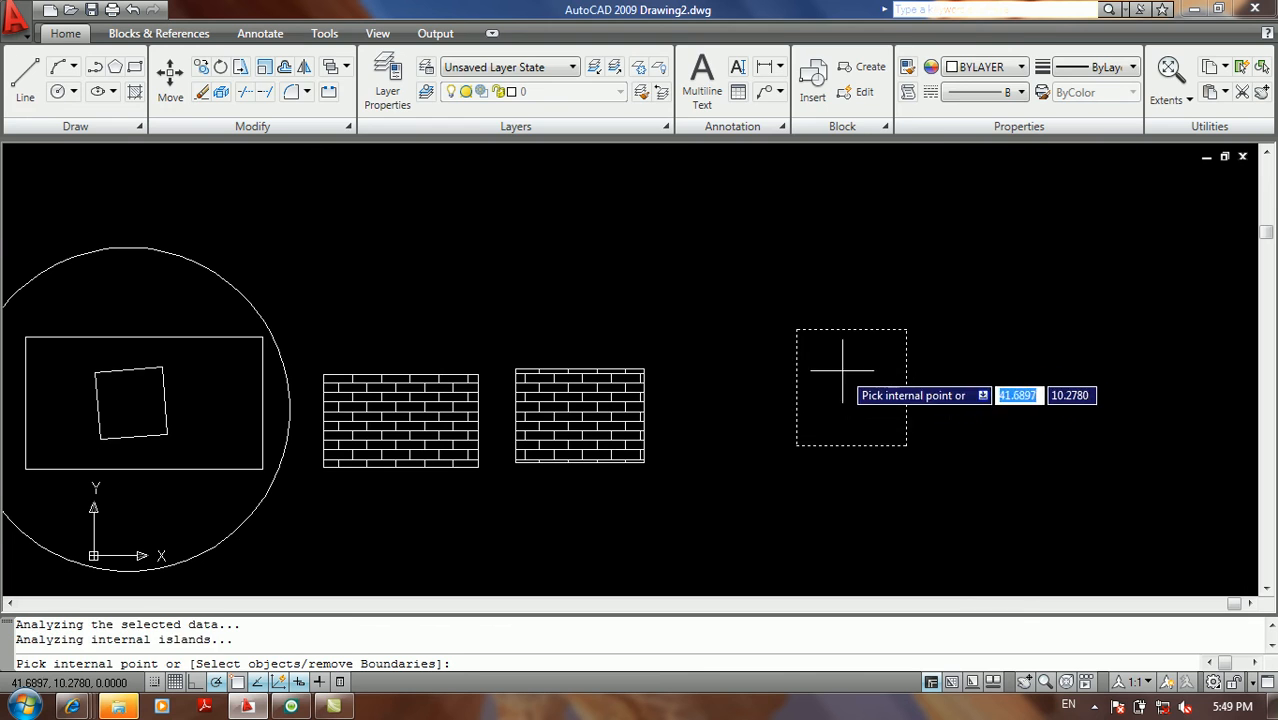
{"action": "key", "text": "Return"}
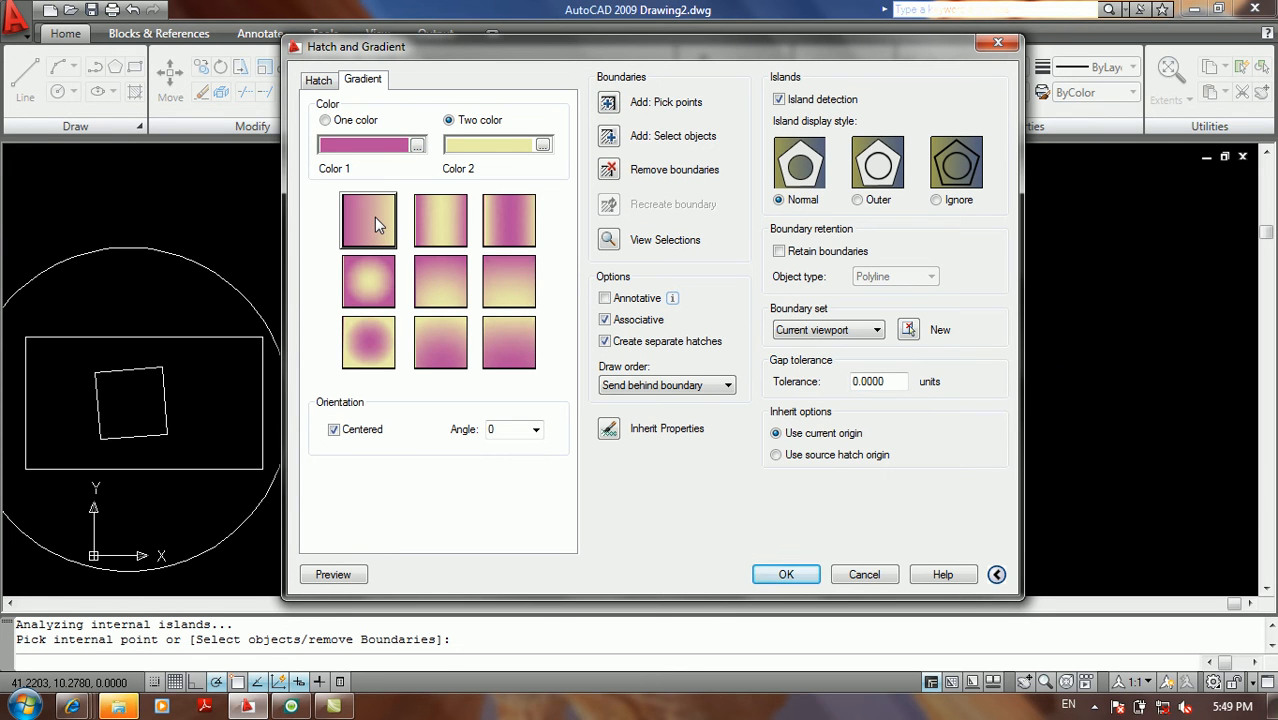
{"action": "left_click", "coordinate": [432, 226]}
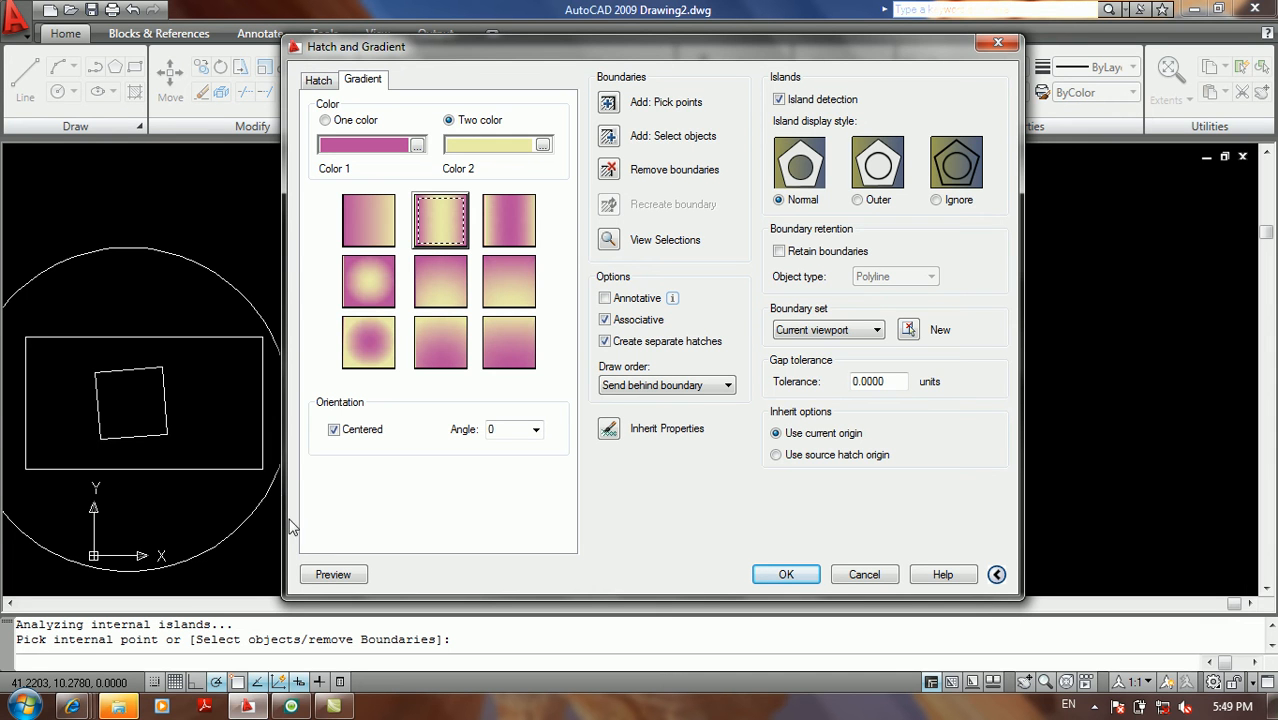
{"action": "left_click", "coordinate": [333, 575]}
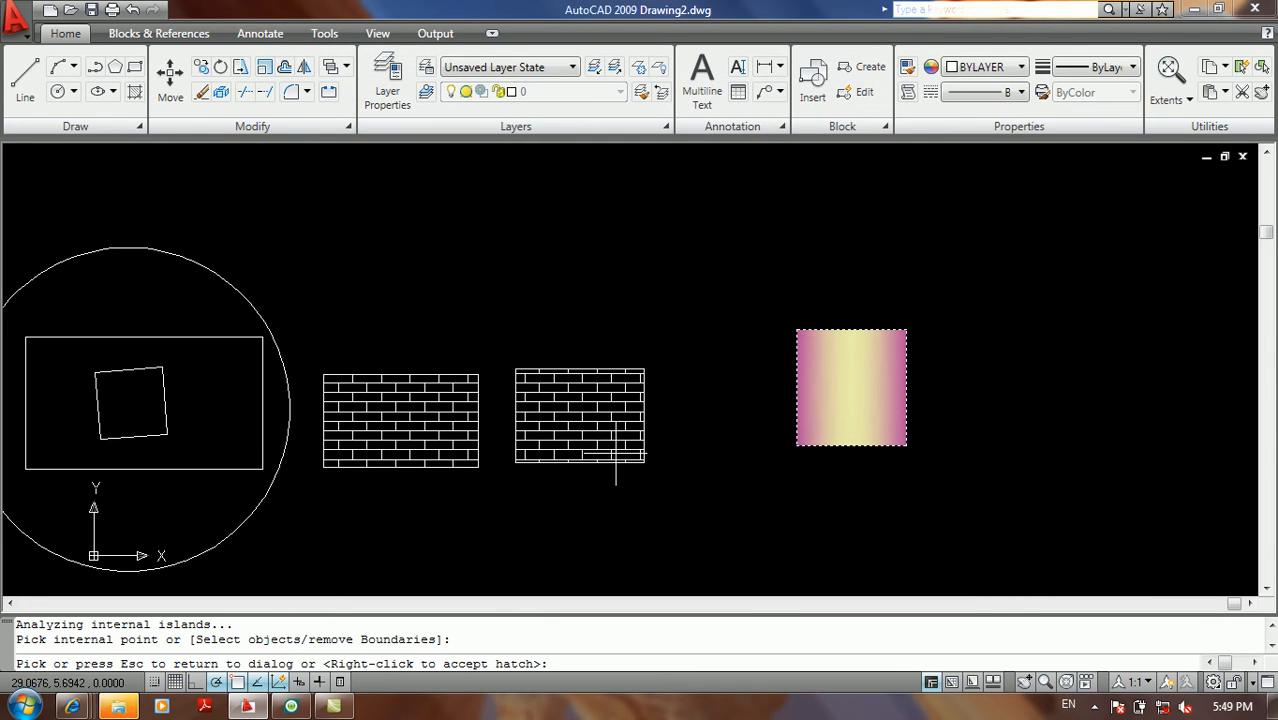
{"action": "left_click", "coordinate": [843, 407]}
Preview the rectangle with the inverted vertical-band gradient, and with the gradient that runs from yellow above to magenta below.
{"action": "left_click", "coordinate": [515, 214]}
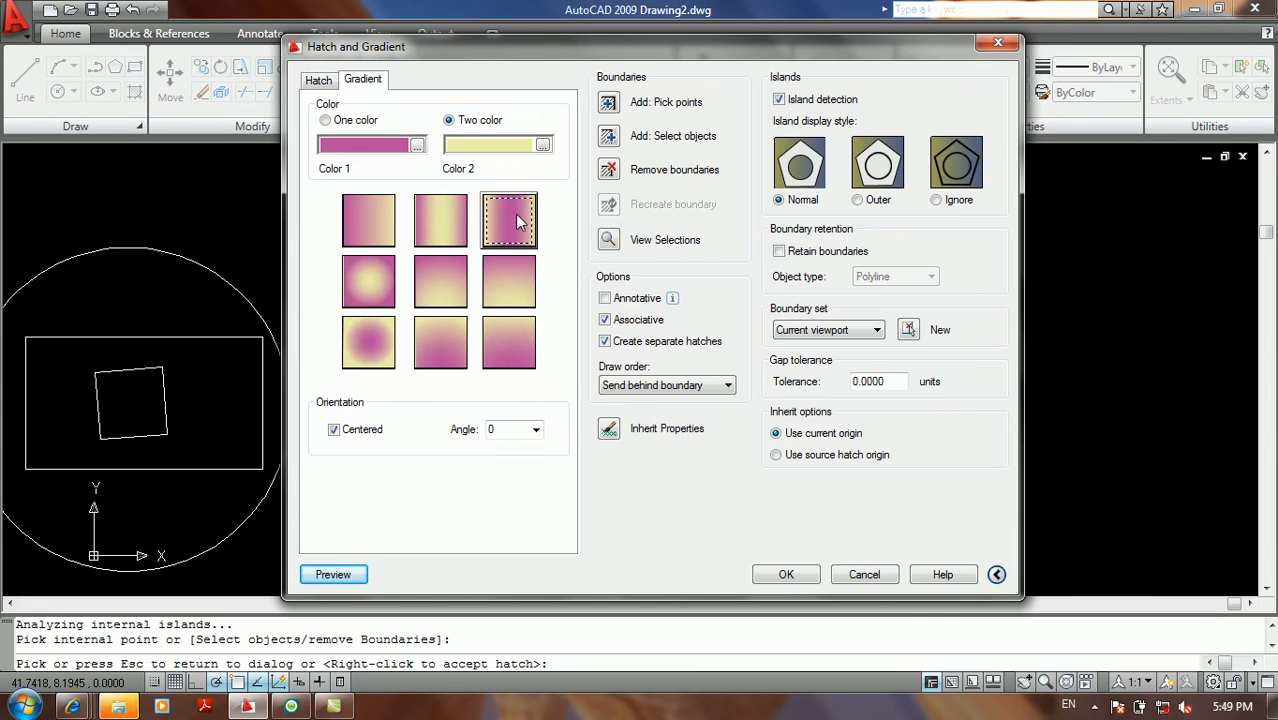
{"action": "left_click", "coordinate": [333, 574]}
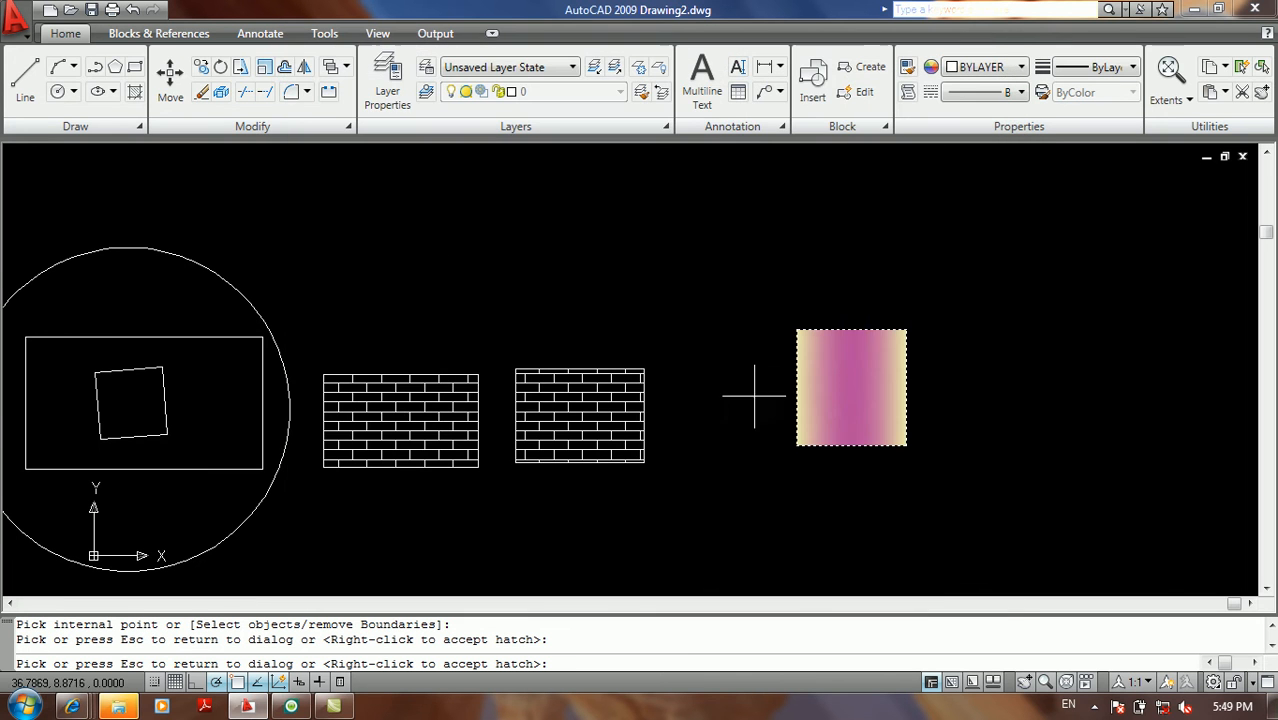
{"action": "left_click", "coordinate": [858, 375]}
{"action": "left_click", "coordinate": [505, 365]}
{"action": "left_click", "coordinate": [335, 574]}
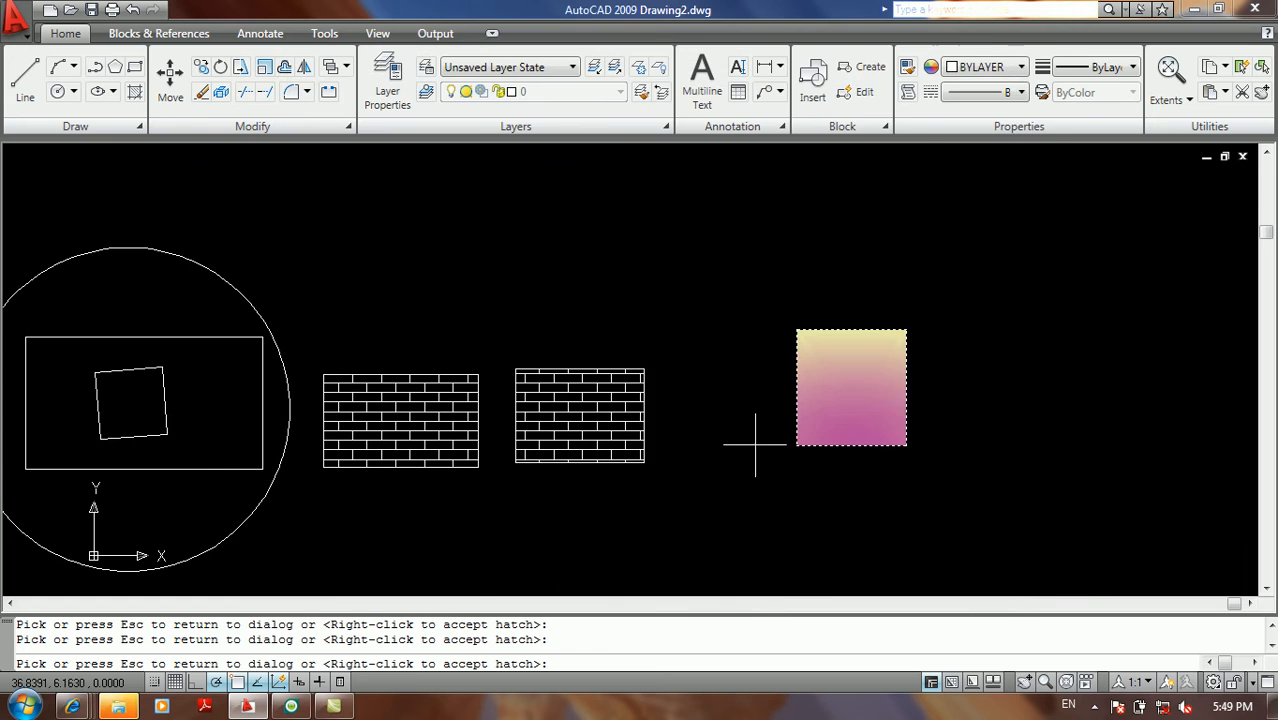
{"action": "left_click", "coordinate": [756, 443]}
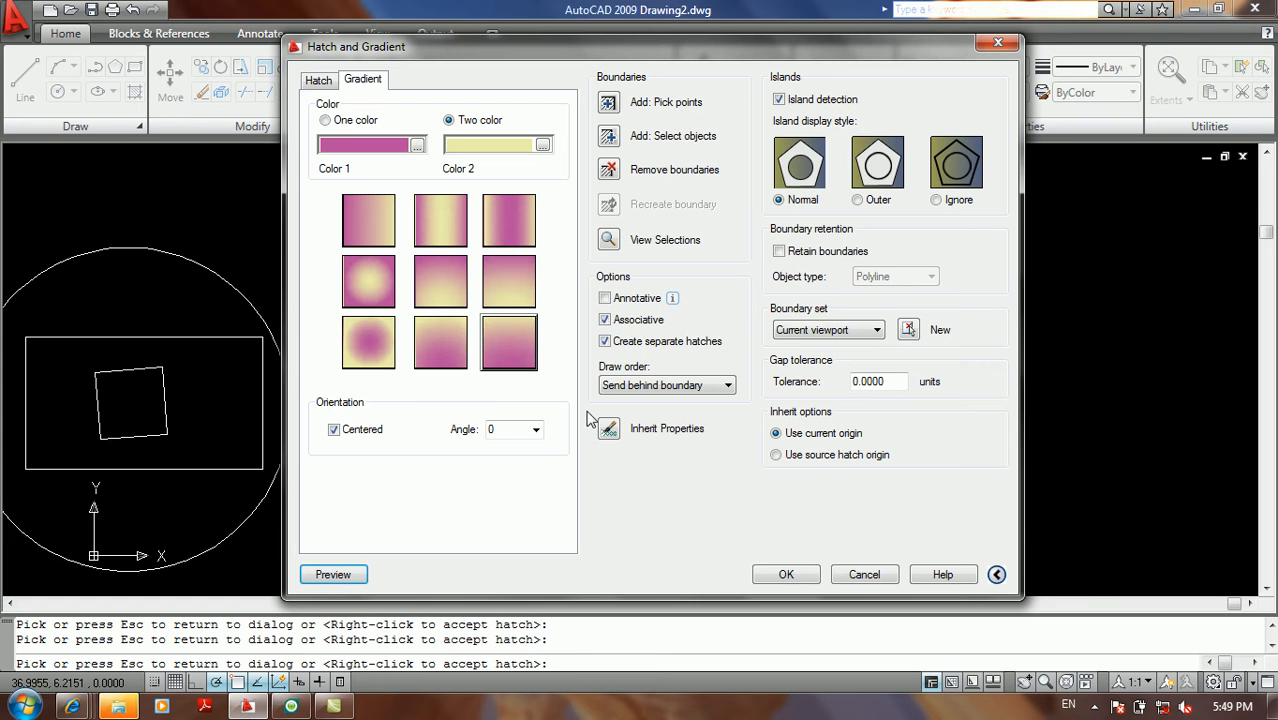
Toggle the gradient's Centered orientation off and on, check its Angle setting, and cancel the pending gradient fill.
{"action": "left_click", "coordinate": [336, 430]}
{"action": "left_click", "coordinate": [336, 430]}
{"action": "left_click", "coordinate": [336, 430]}
{"action": "left_click", "coordinate": [336, 430]}
{"action": "left_click", "coordinate": [505, 432]}
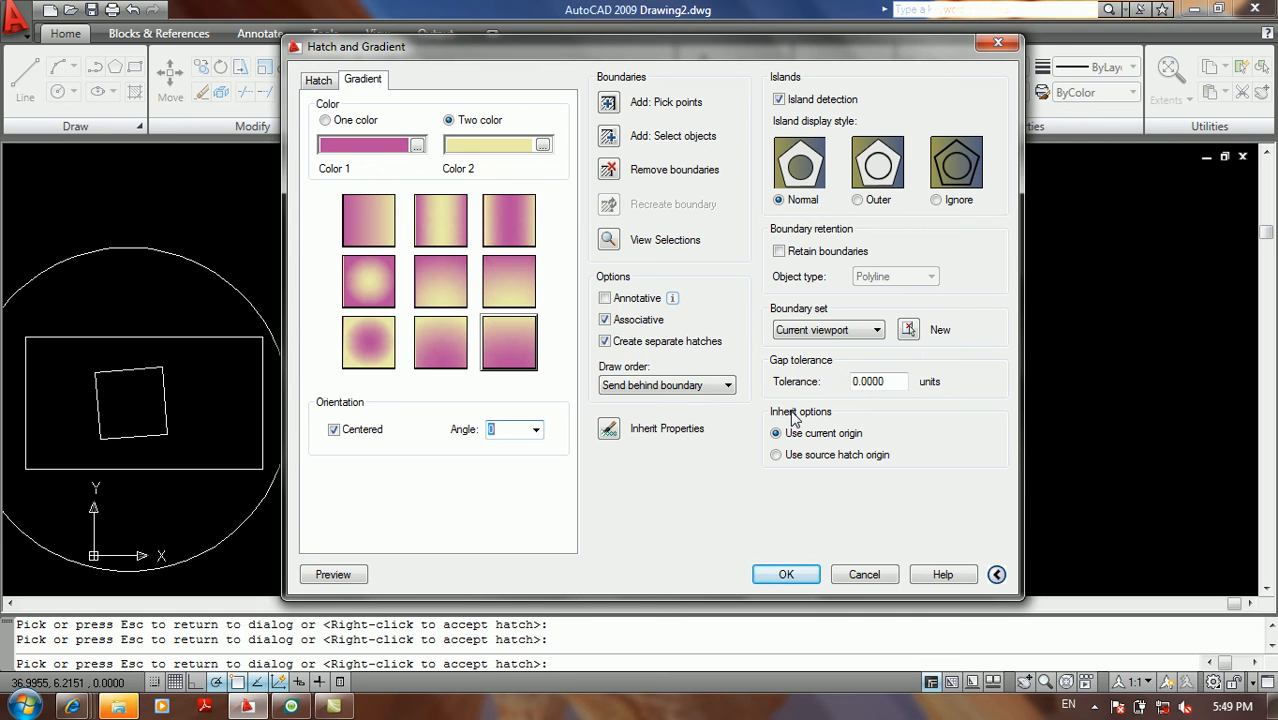
{"action": "left_click", "coordinate": [862, 575]}
{"action": "left_click", "coordinate": [793, 500]}
{"action": "left_click", "coordinate": [709, 515]}
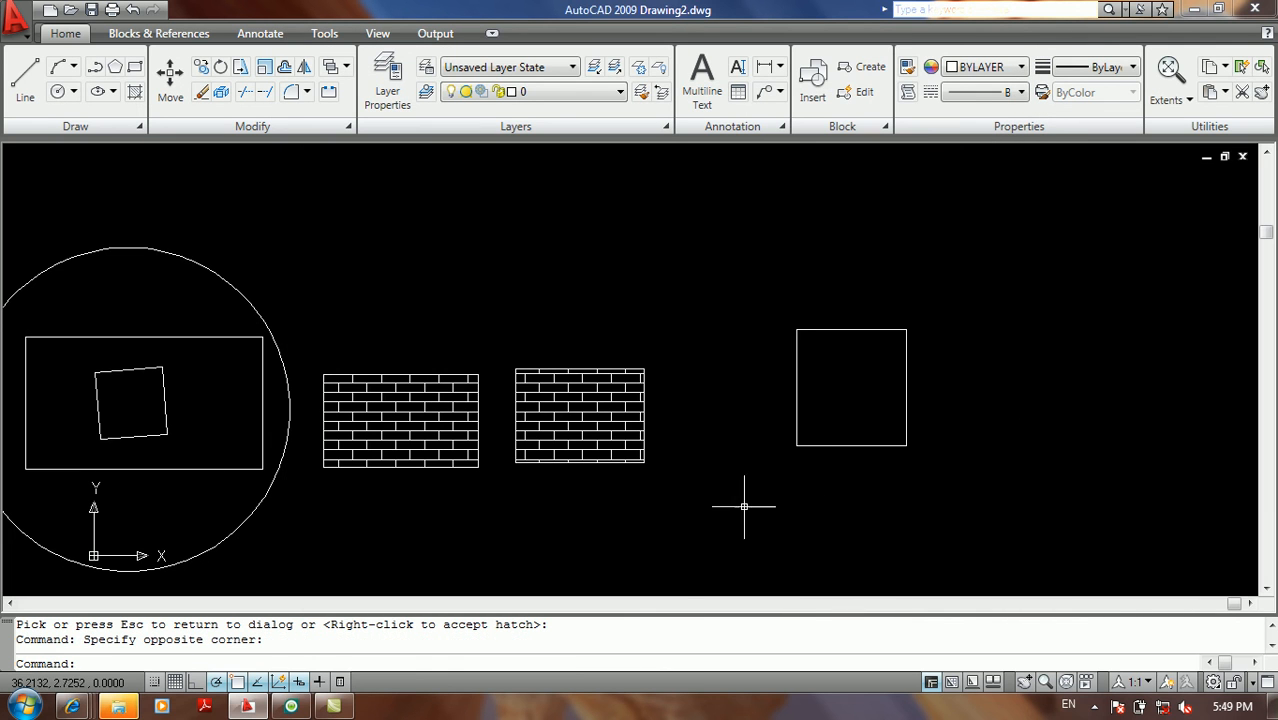